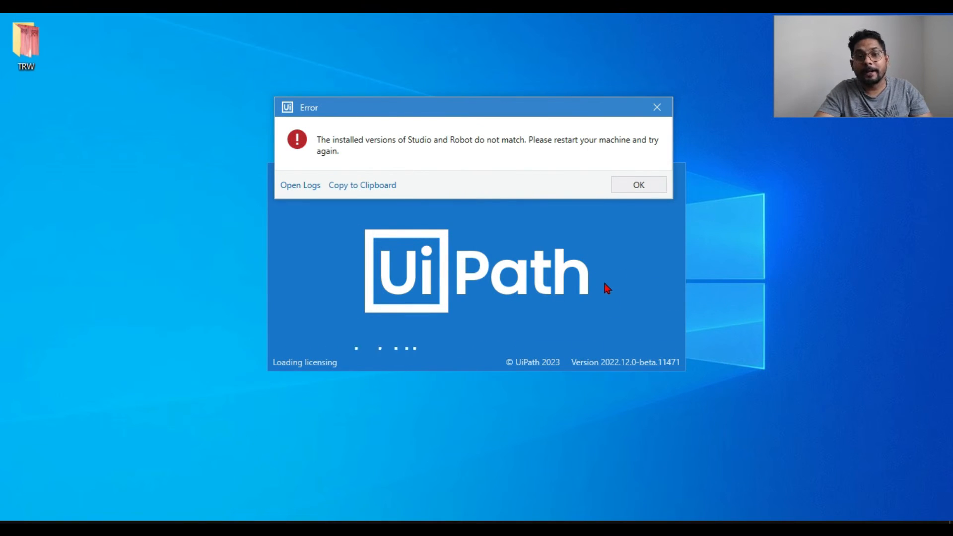
Open Task Manager and sort the running processes by name in descending order.
right_click(711, 529)
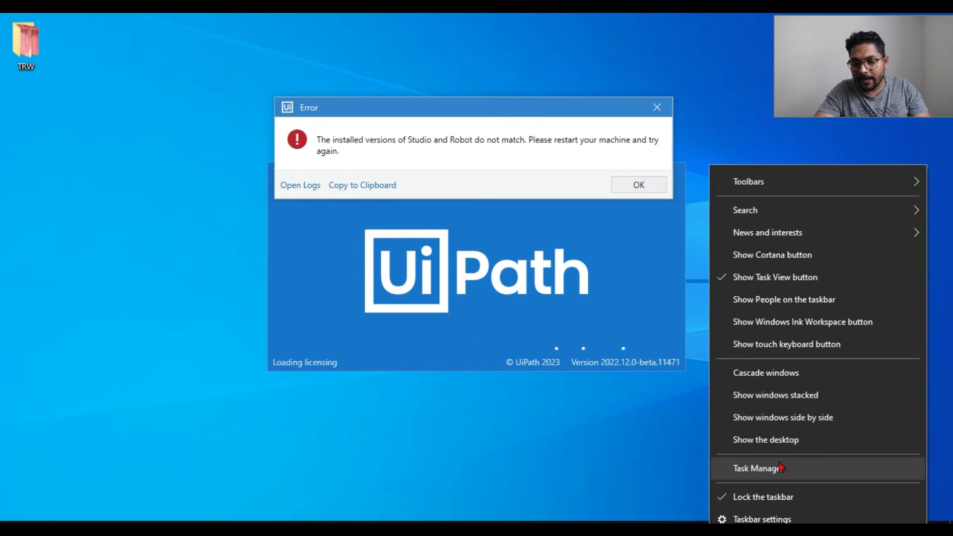
left_click(771, 464)
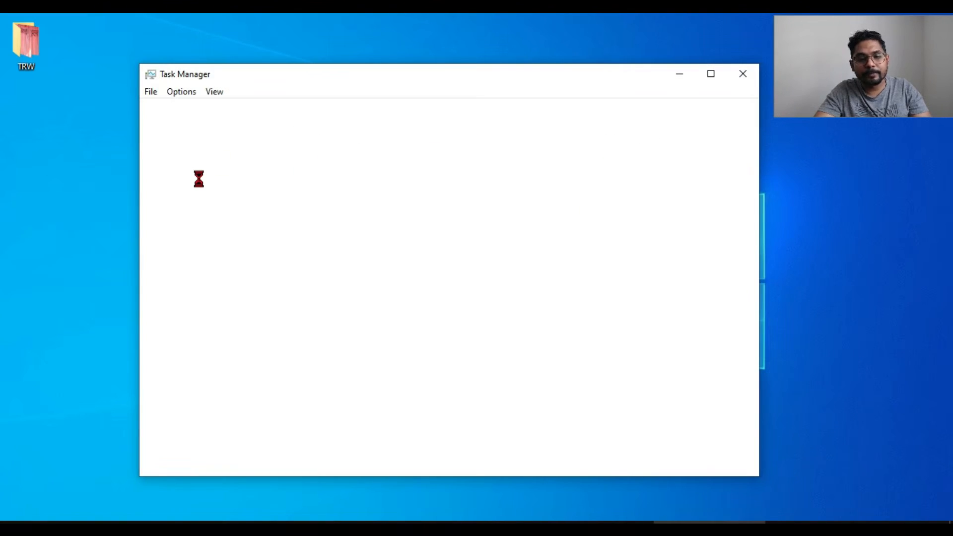
scroll(267, 320, "down", 4)
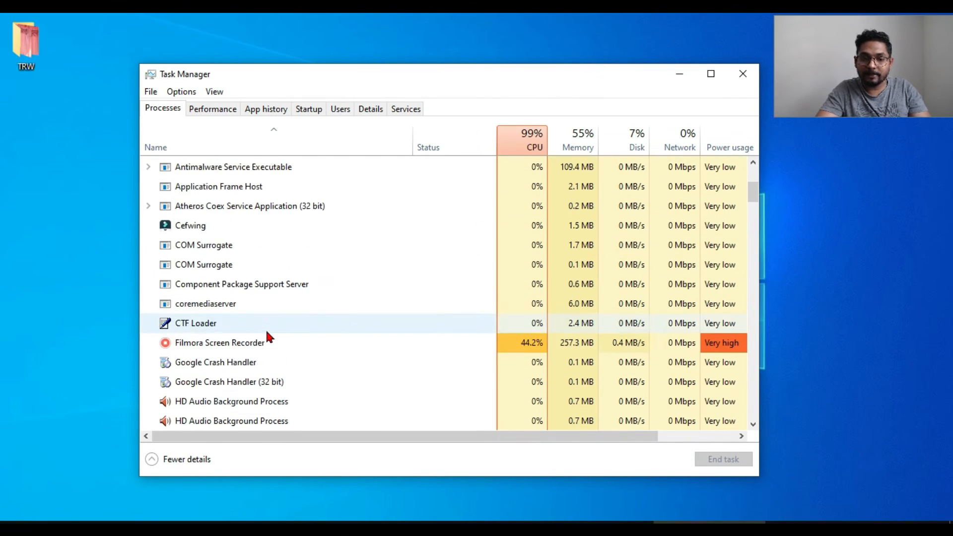
left_click(183, 145)
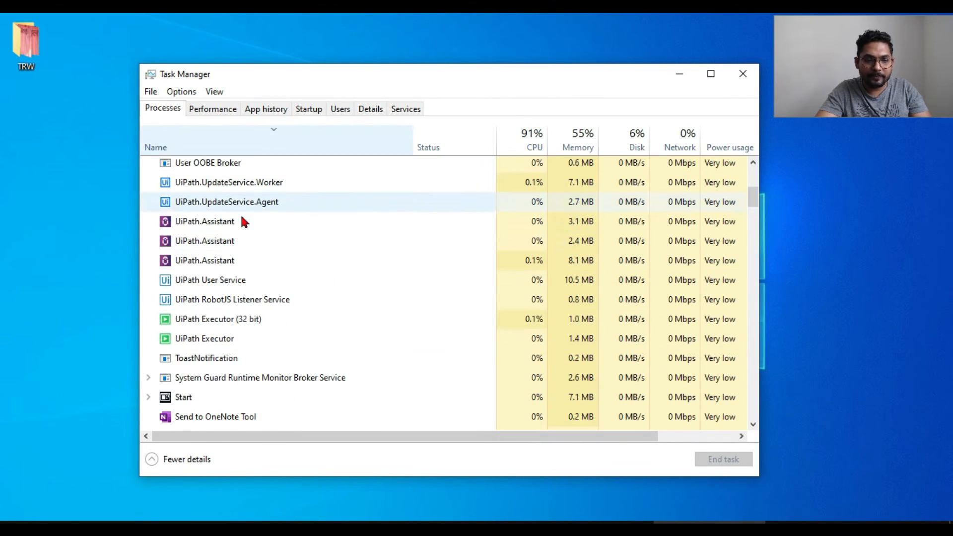
End all the UiPath.Assistant processes in the process list.
right_click(245, 226)
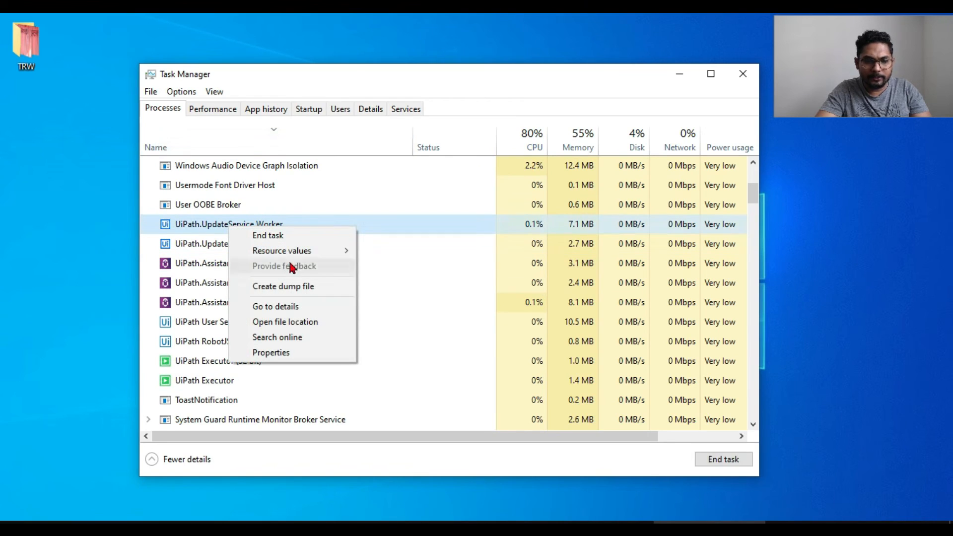
left_click(219, 265)
right_click(219, 264)
left_click(208, 275)
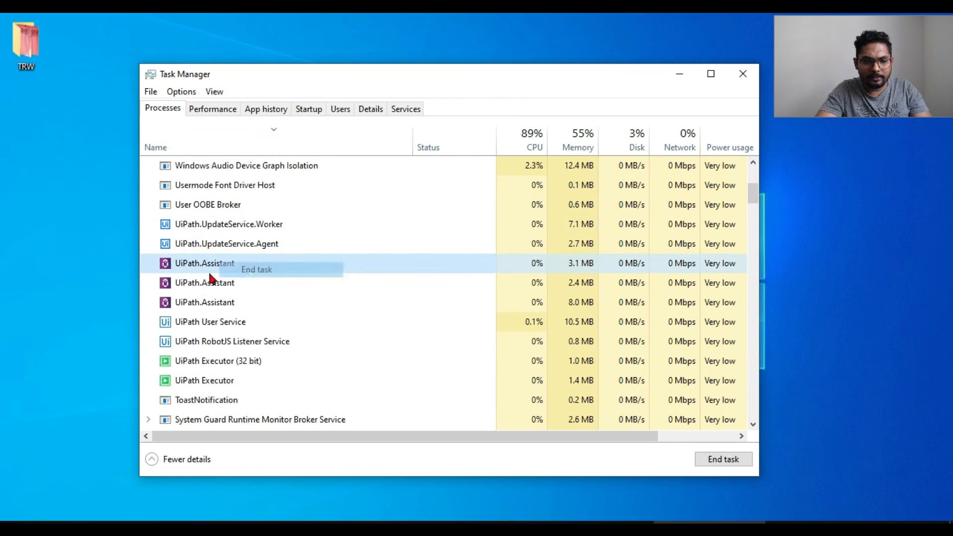
right_click(209, 279)
left_click(202, 282)
left_click(211, 303)
right_click(211, 303)
left_click(251, 314)
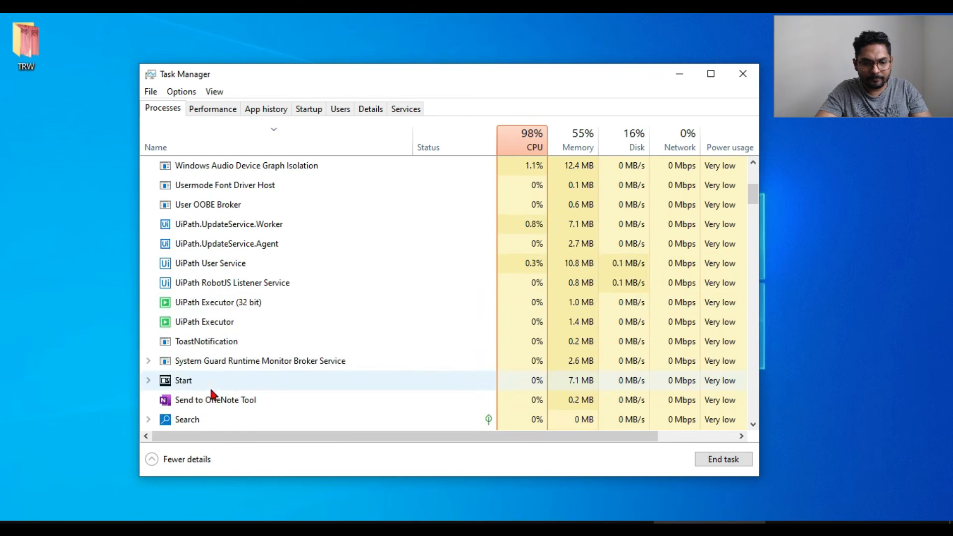
End the UiPath Executor and UiPath Executor (32 bit) processes, and minimize Task Manager.
right_click(226, 303)
left_click(280, 320)
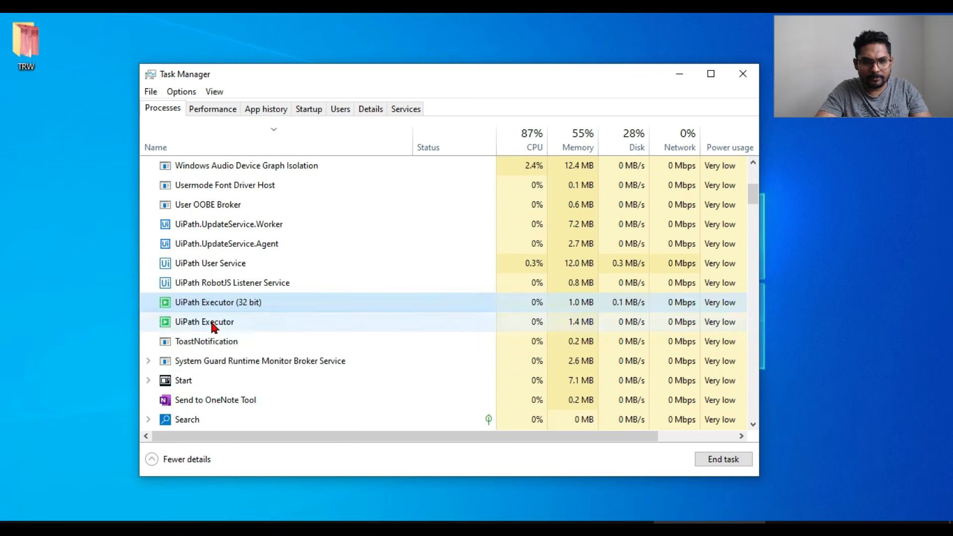
right_click(213, 323)
left_click(223, 308)
right_click(222, 303)
left_click(258, 314)
left_click(886, 294)
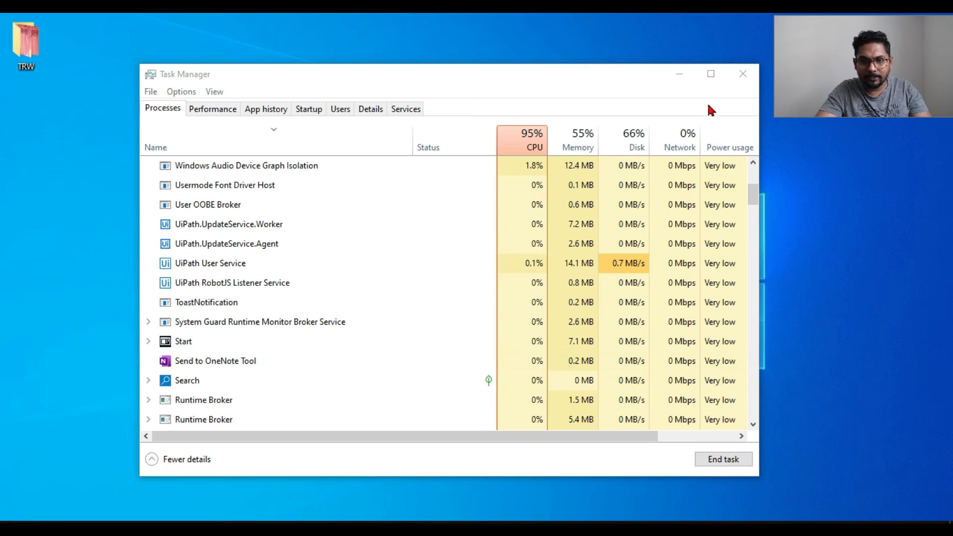
left_click(680, 74)
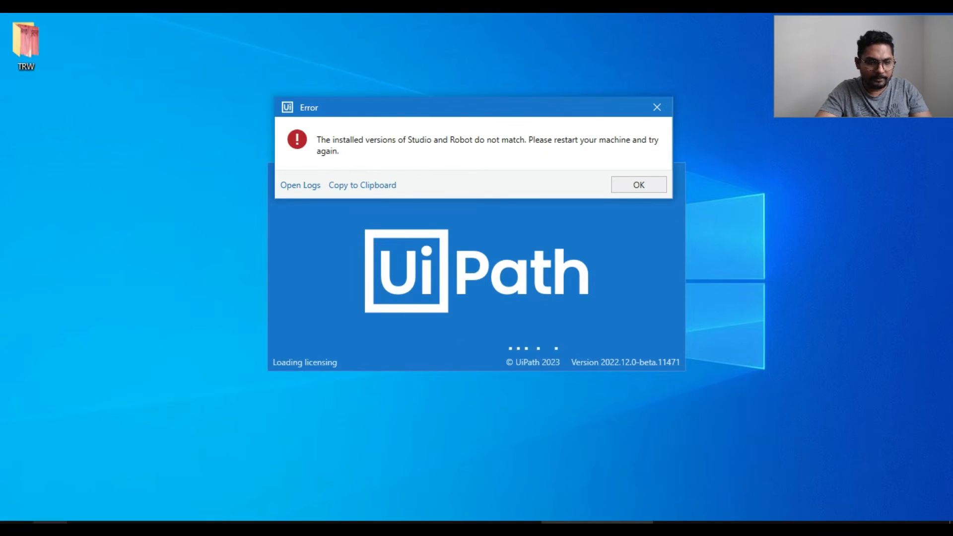
Search Windows for "UIPATH ASS" and launch UiPath Assistant.
left_click(59, 522)
type("UIPAT")
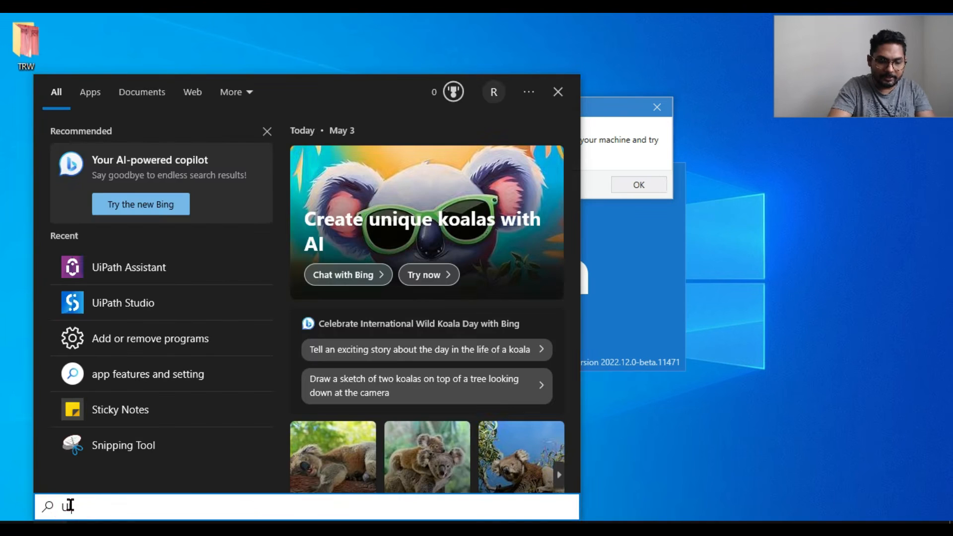
type("H ASS")
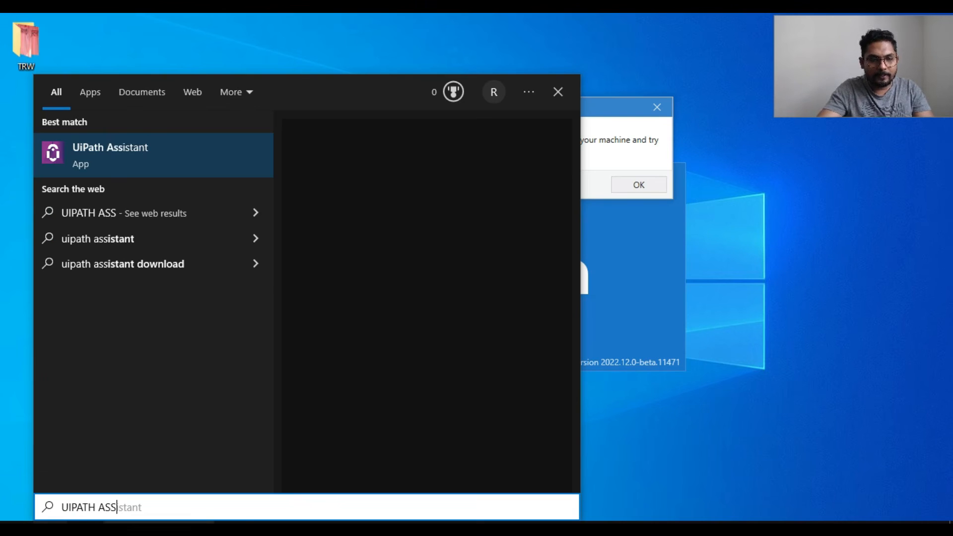
left_click(119, 168)
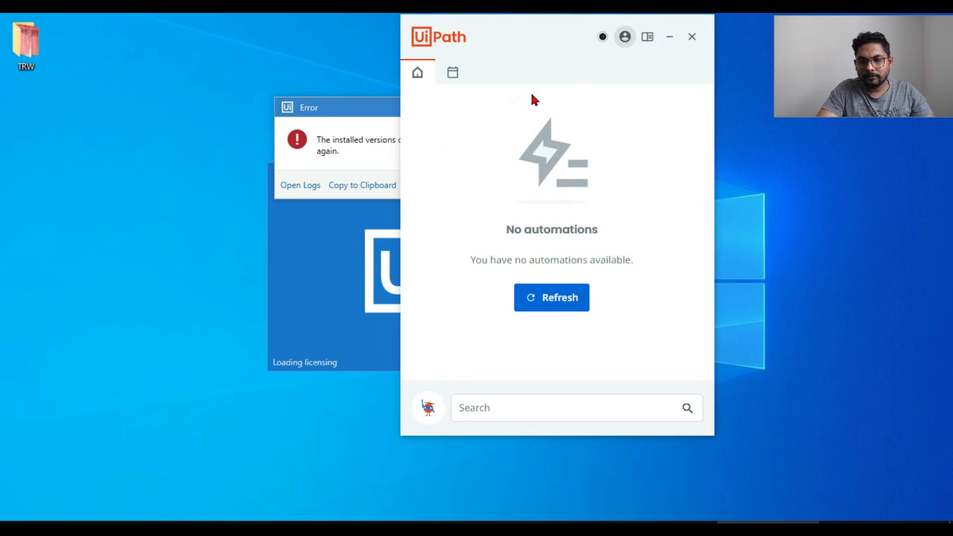
Open the Assistant's preferences and highlight its version in the build and runtime information of the Help section.
left_click_drag(565, 39, 532, 43)
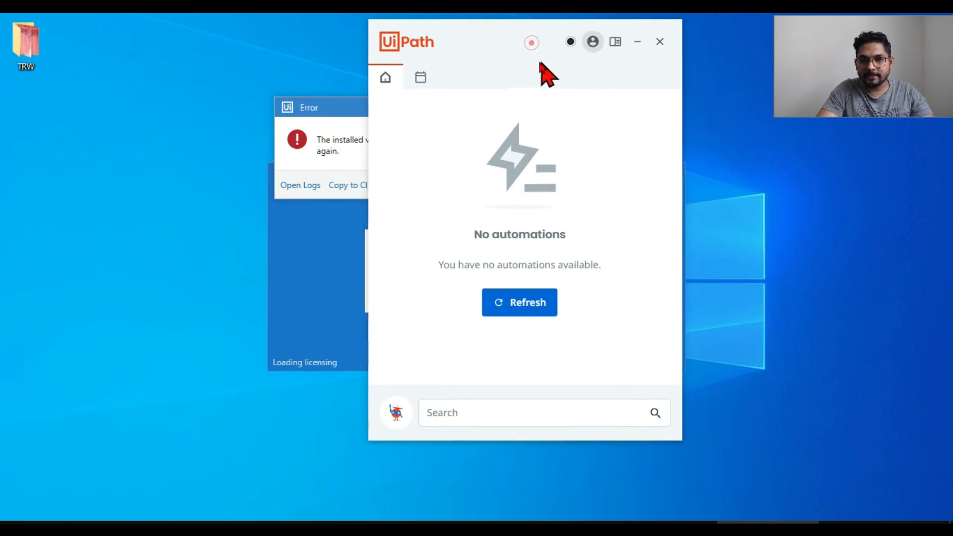
left_click(593, 44)
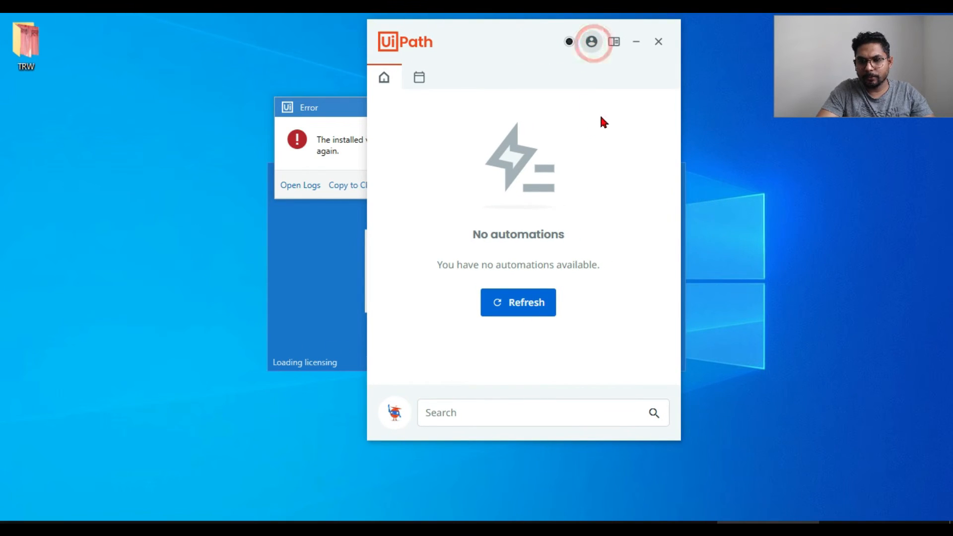
left_click(615, 66)
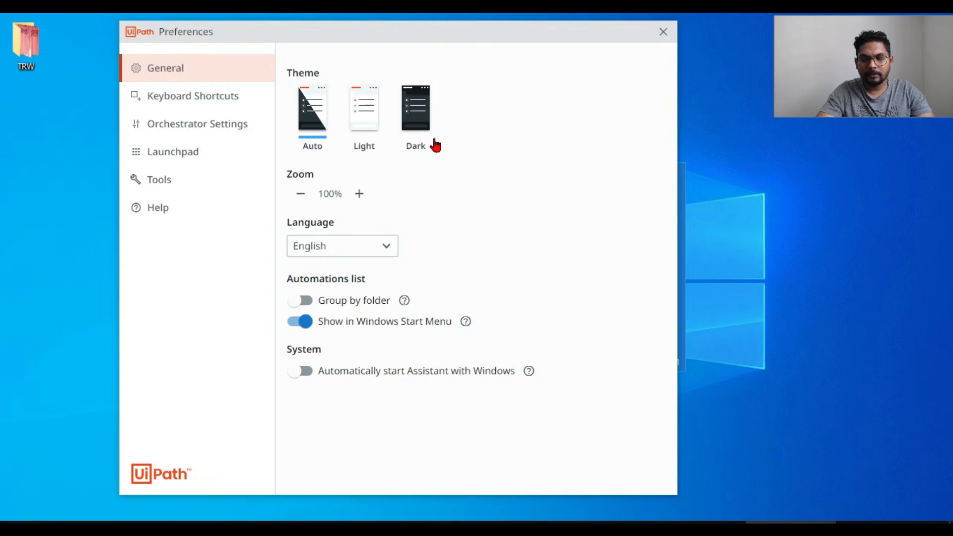
left_click(165, 209)
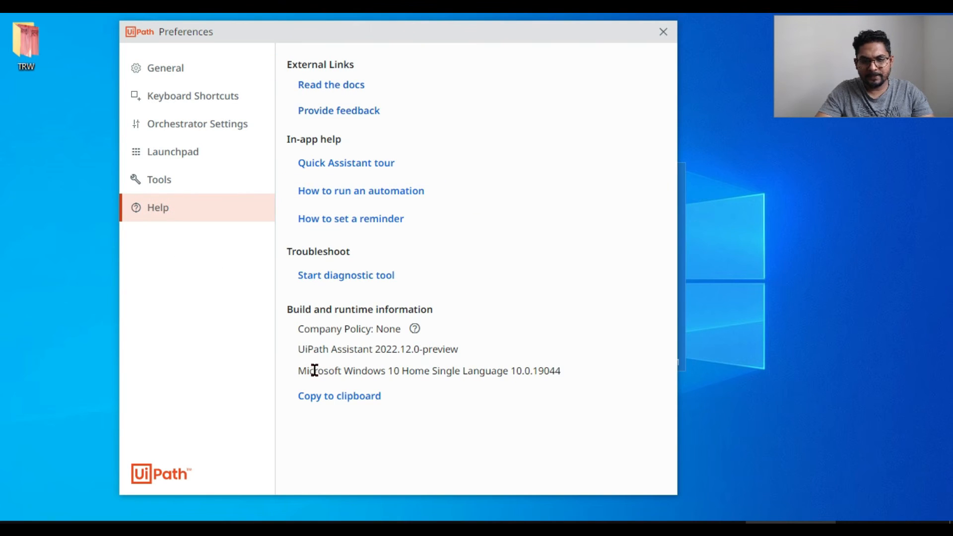
left_click_drag(300, 351, 438, 352)
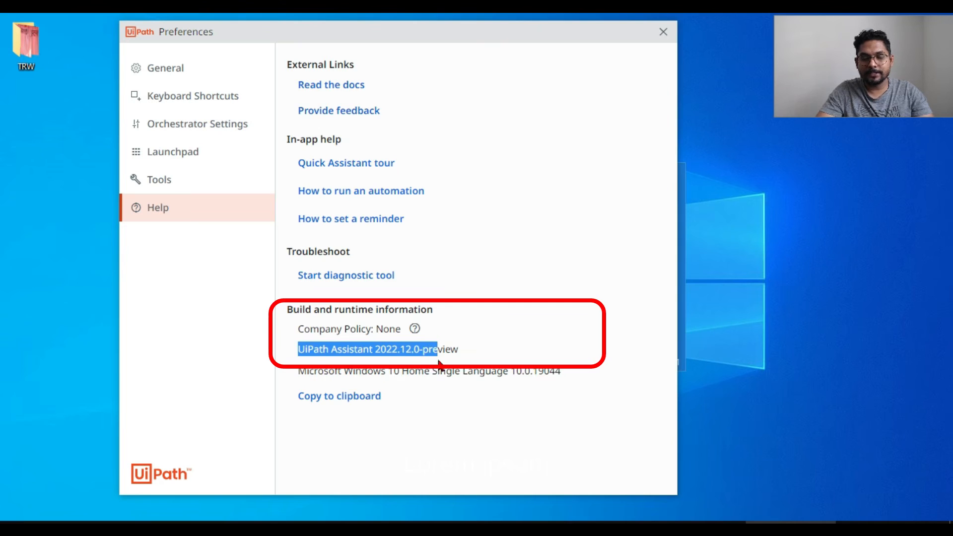
Compare the Assistant version with the Studio version behind the error message, and close the Preferences window.
left_click_drag(585, 38, 282, 104)
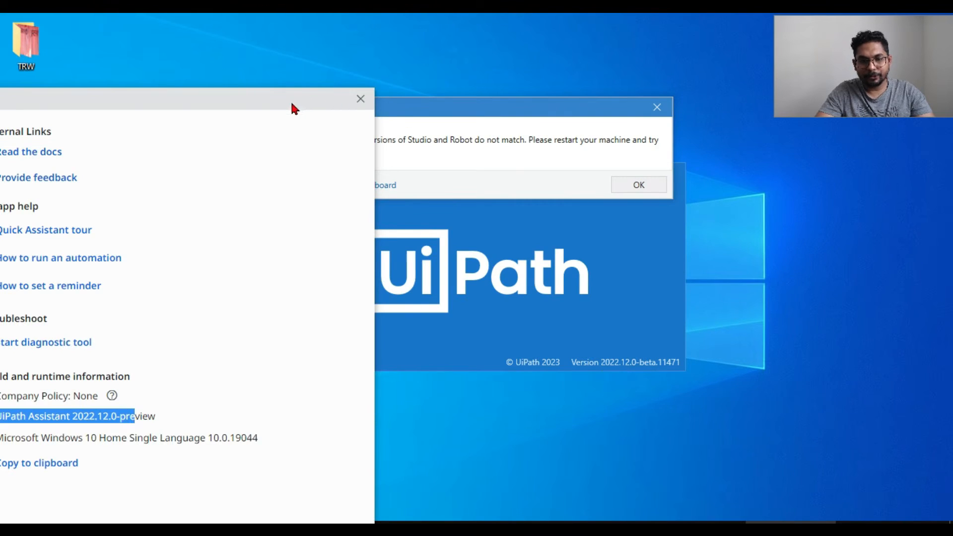
left_click_drag(294, 102, 597, 241)
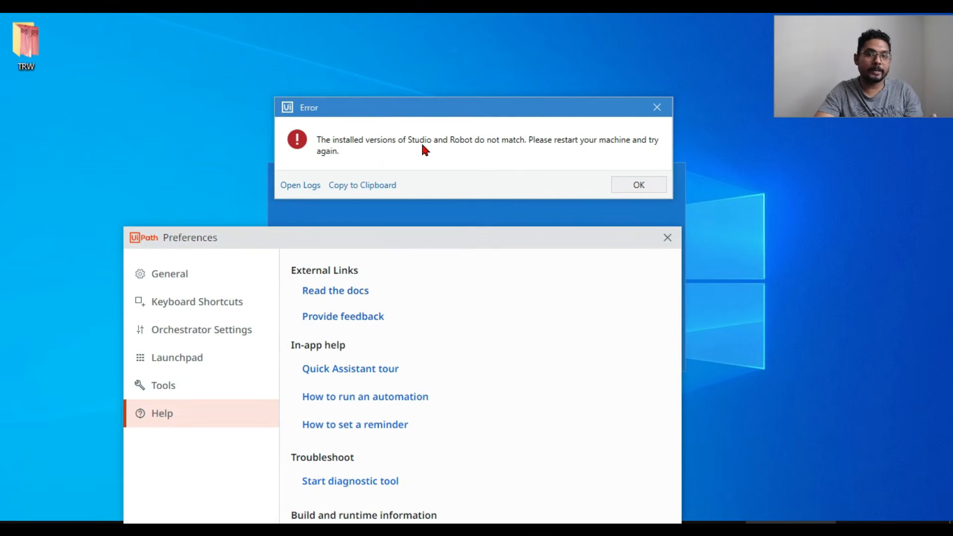
left_click_drag(478, 243, 477, 110)
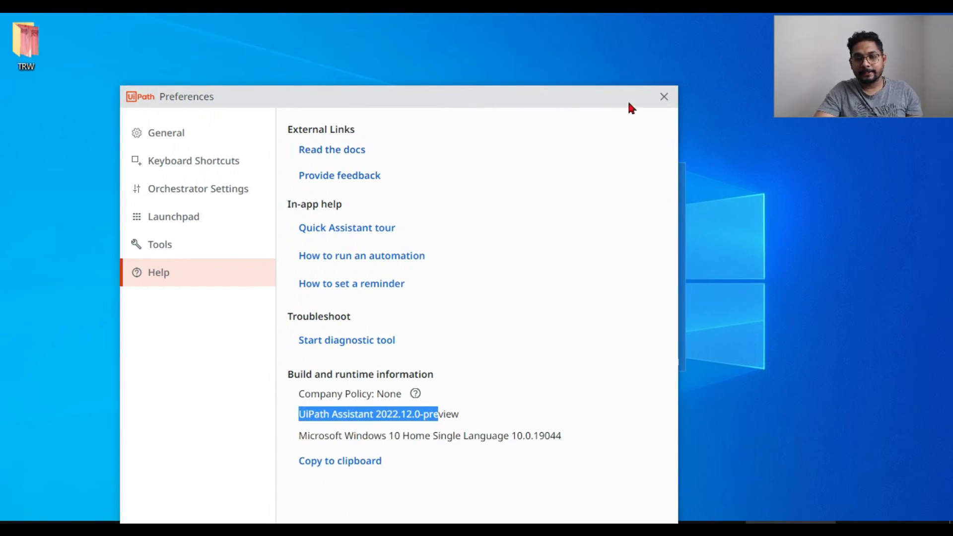
left_click(663, 98)
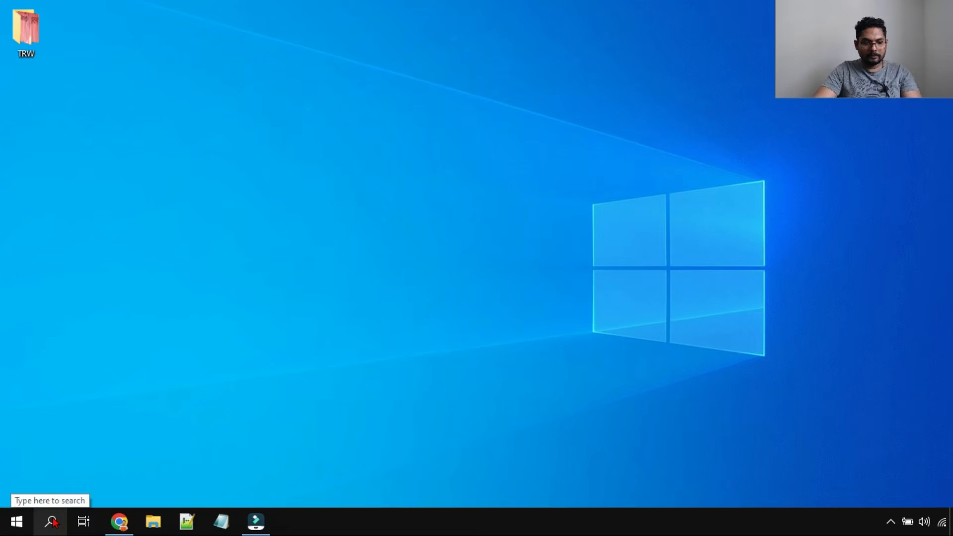
Search Windows for "PROGRAM" and open the Add or remove programs settings.
left_click(50, 522)
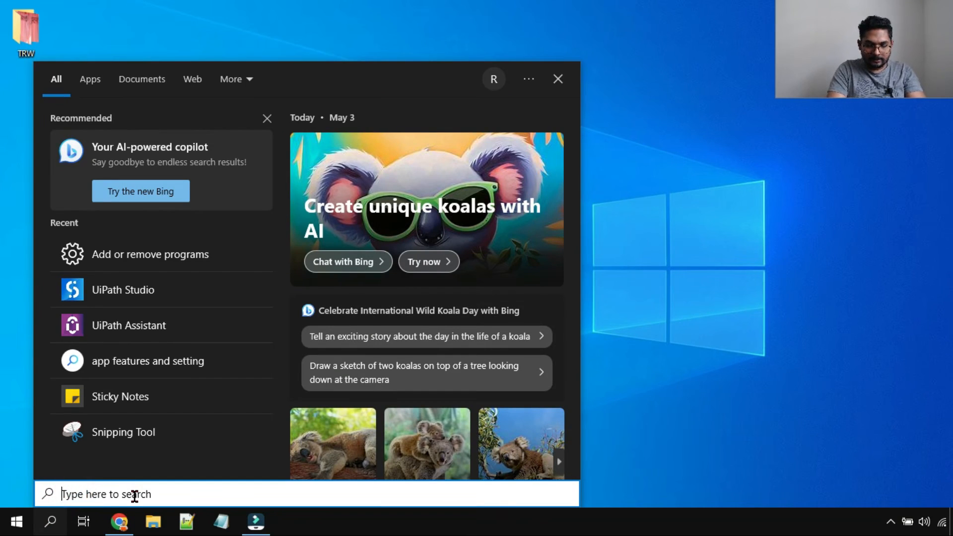
type("PROGRAM")
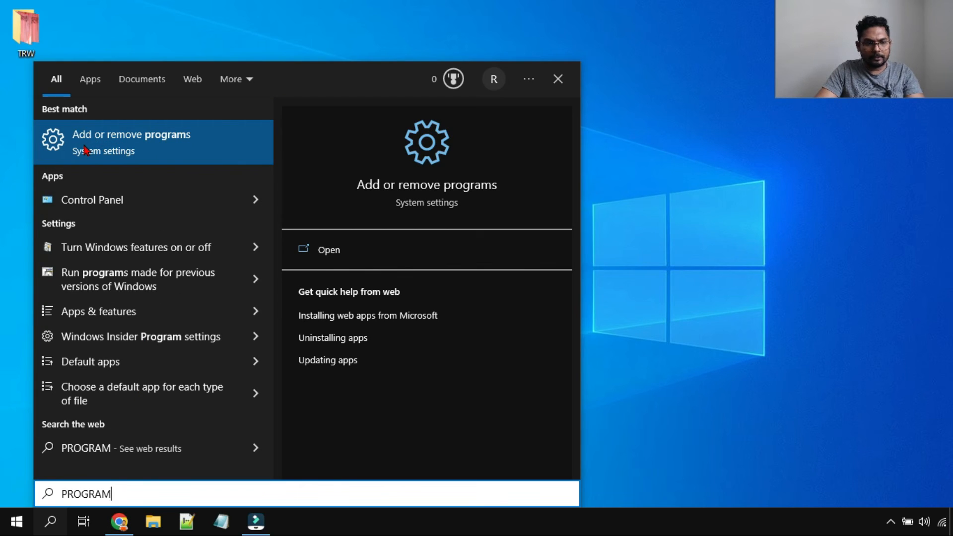
left_click(119, 143)
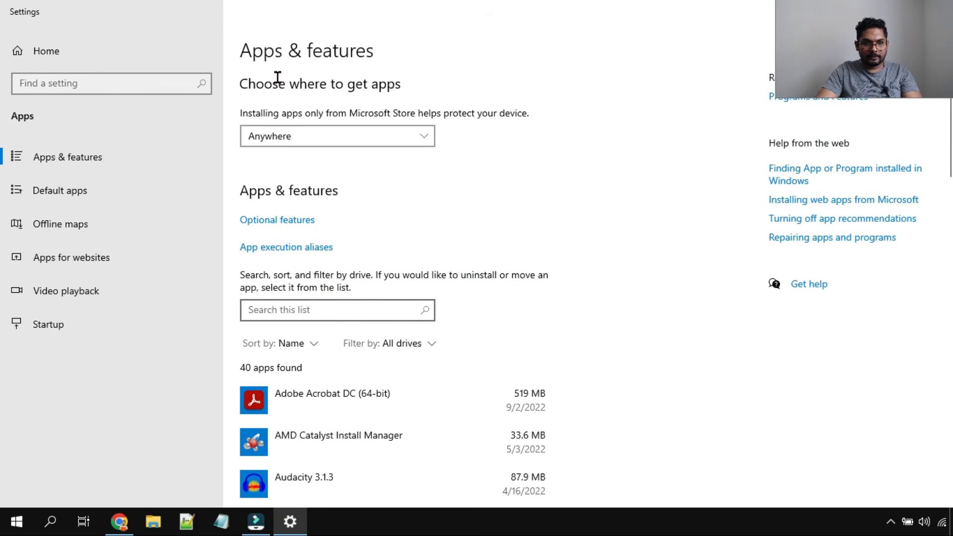
Filter the installed apps by "UIPATH" and uninstall UiPath Studio.
left_click(275, 310)
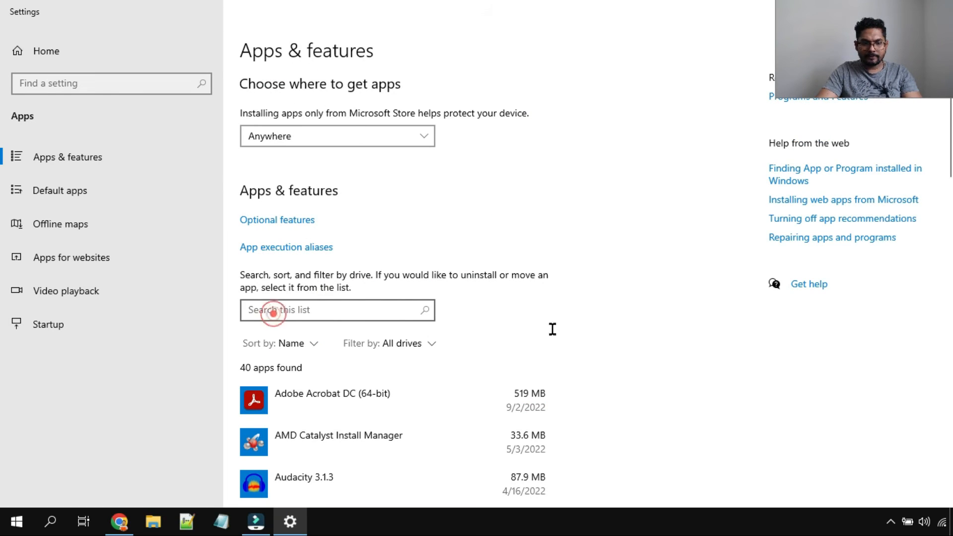
type("UIPATH")
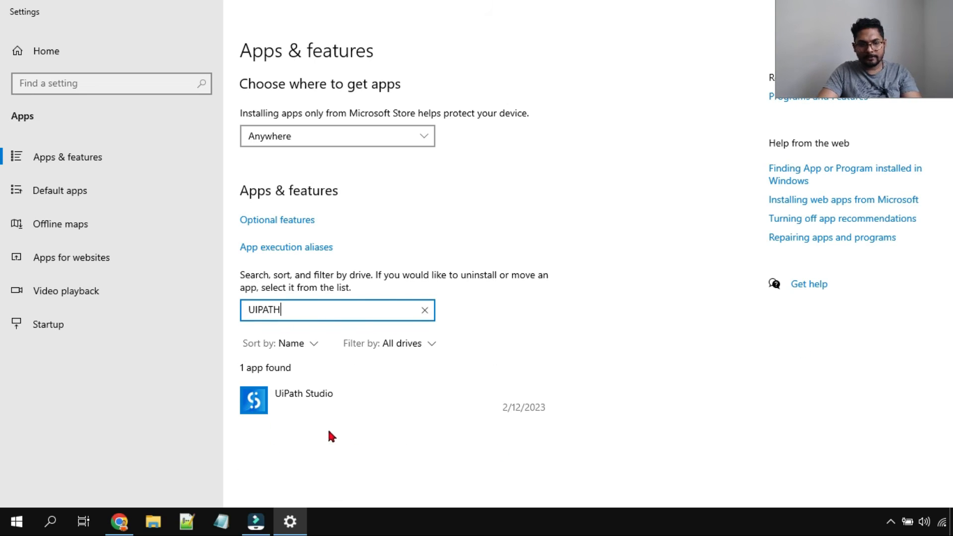
left_click(312, 391)
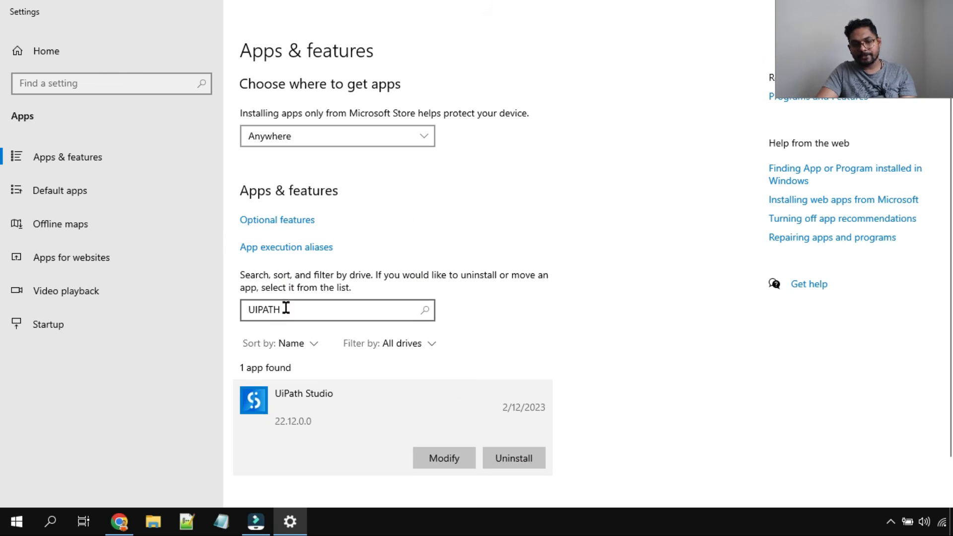
left_click(520, 464)
left_click(583, 423)
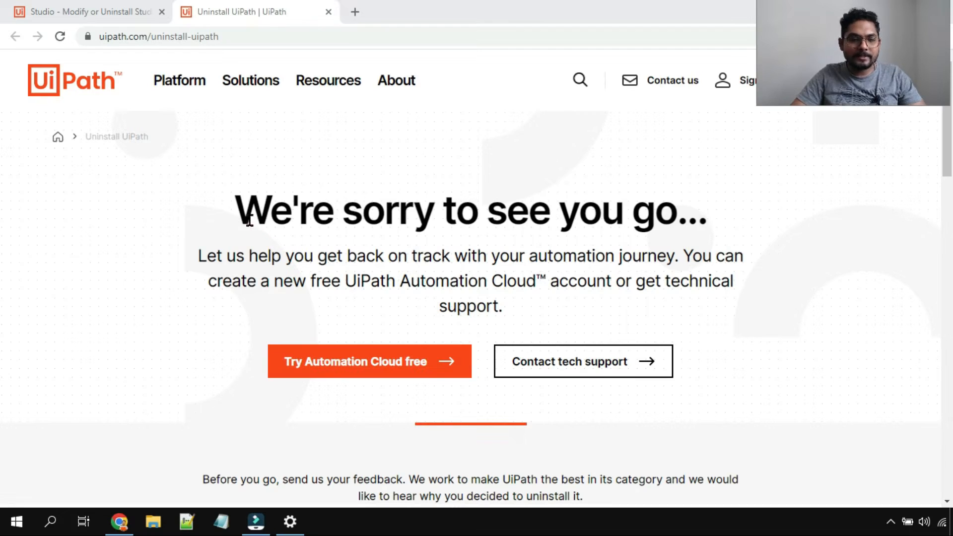
left_click_drag(239, 206, 702, 219)
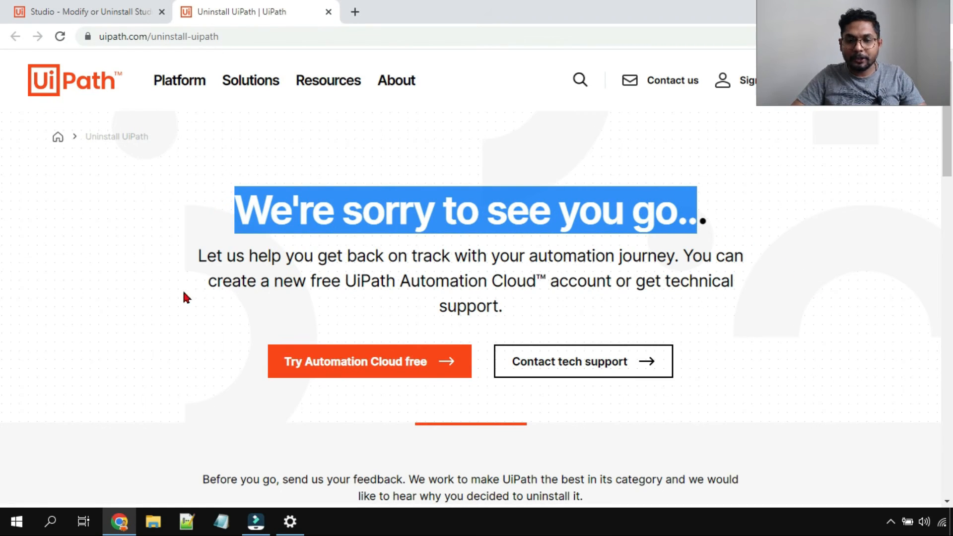
left_click(120, 308)
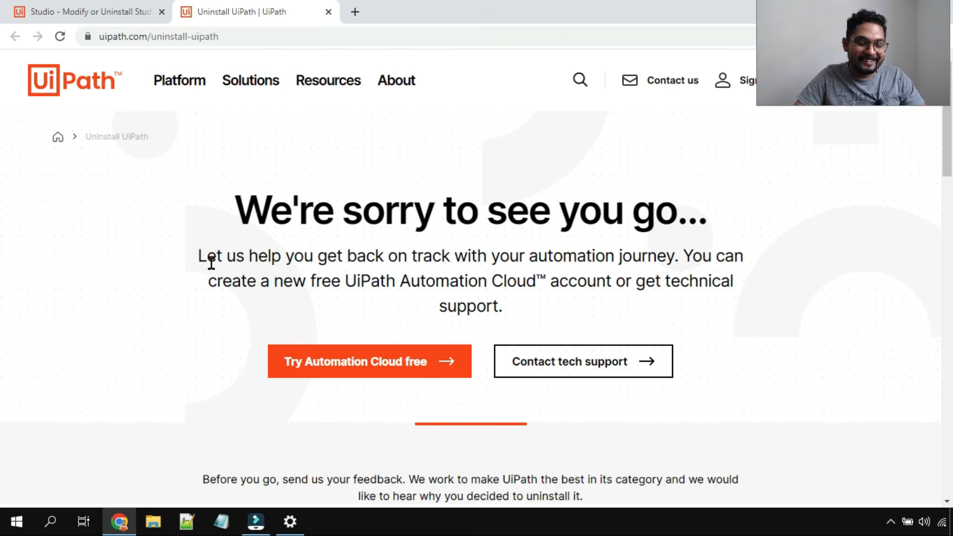
scroll(238, 332, "down", 1)
Search Windows for "UIPATH" to check for any remaining UiPath apps, and close the search.
left_click(50, 521)
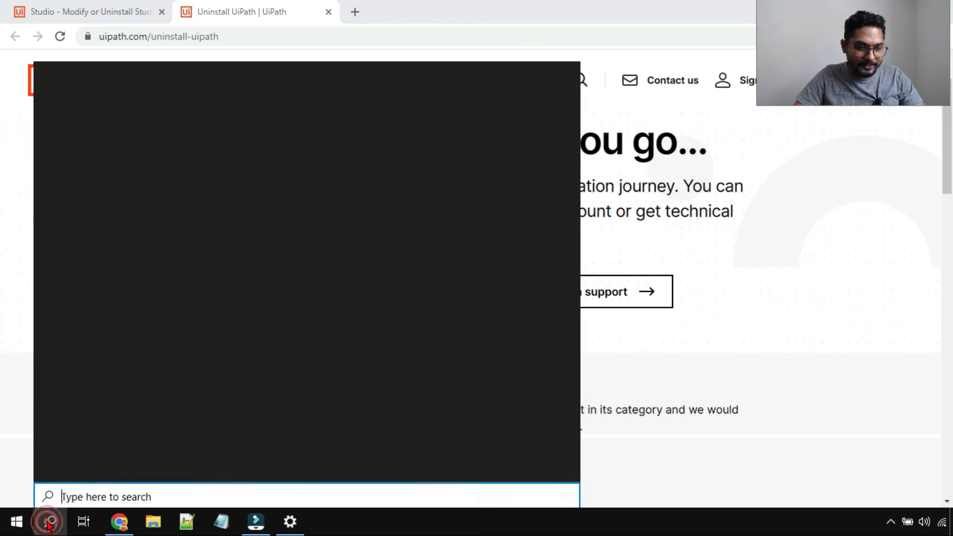
left_click(63, 493)
type("UIPATH")
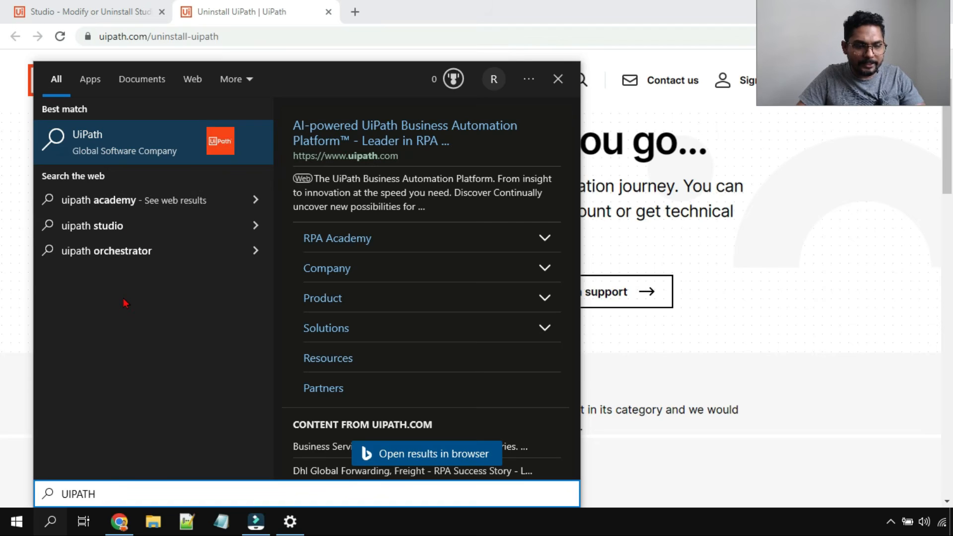
left_click(872, 267)
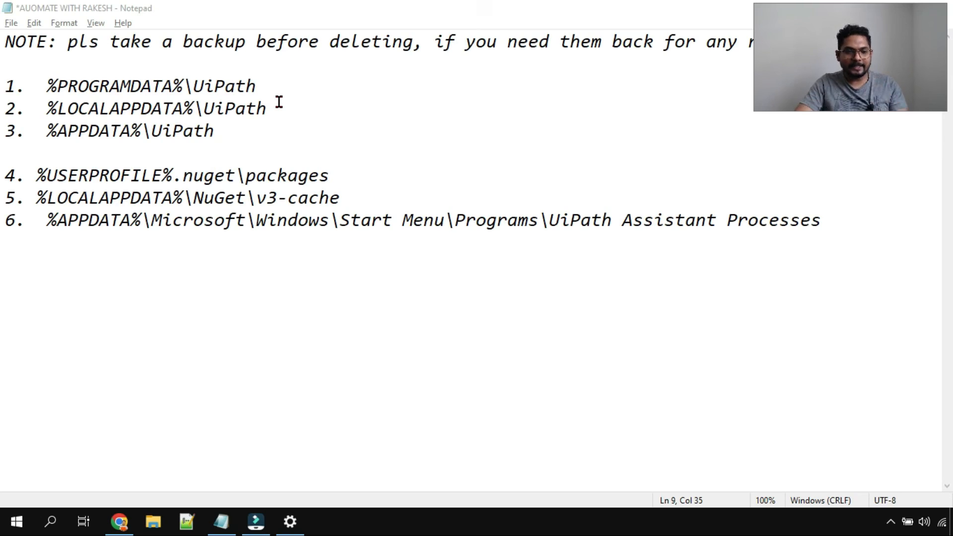
Copy the folder path %PROGRAMDATA%\UiPath from the list in Notepad.
left_click_drag(217, 80, 48, 81)
key("ctrl+c")
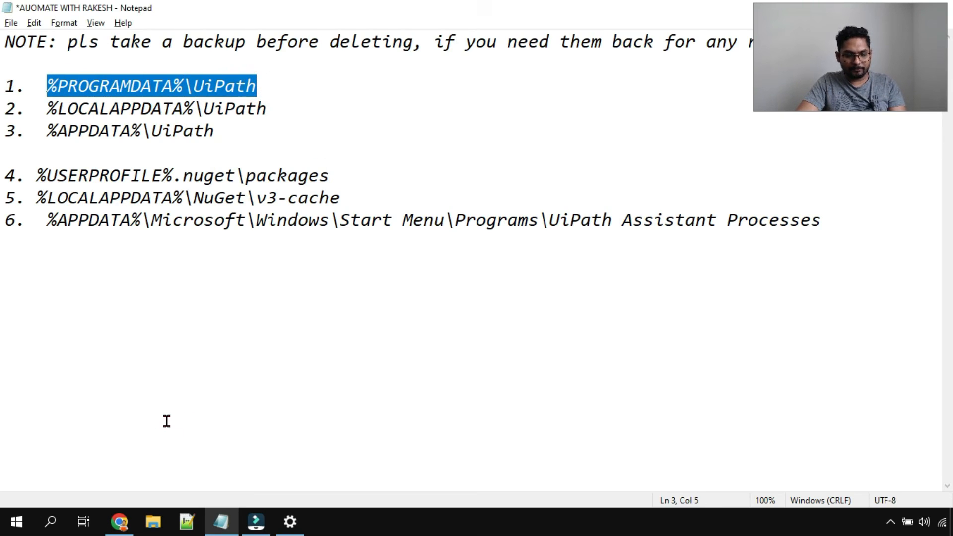
Open the %PROGRAMDATA%\UiPath folder through Run, view its Packages\migrated-to-orchestrator subfolder, and return to the UiPath folder.
key("super+r")
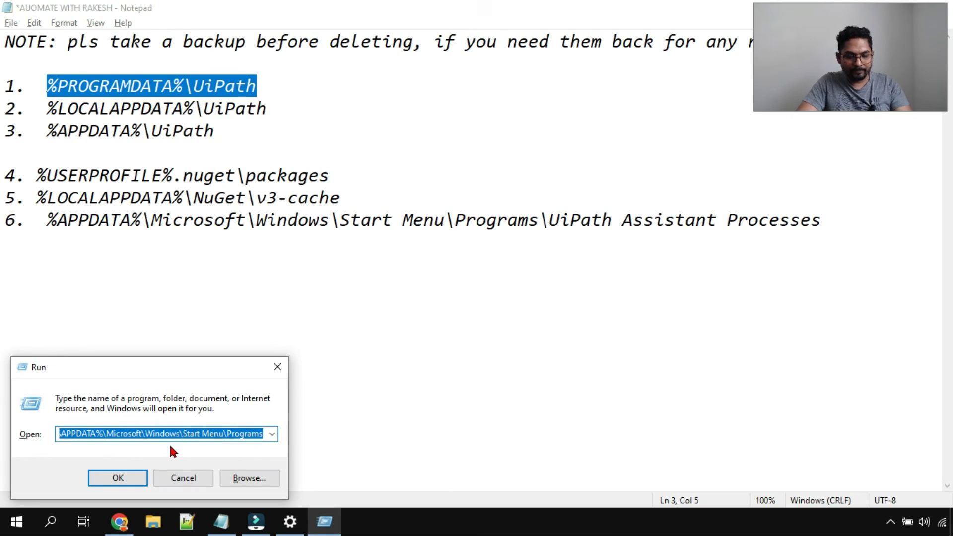
key("ctrl+v")
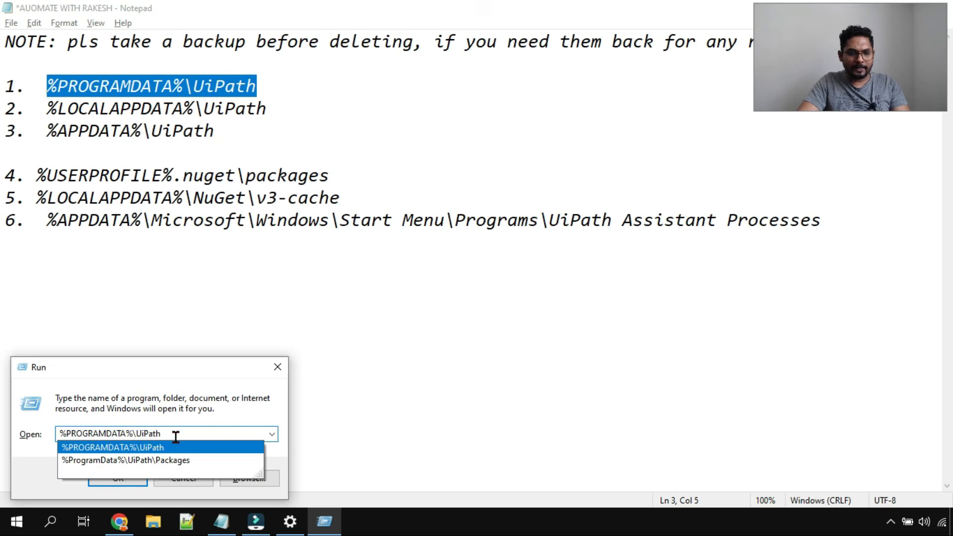
key("Return")
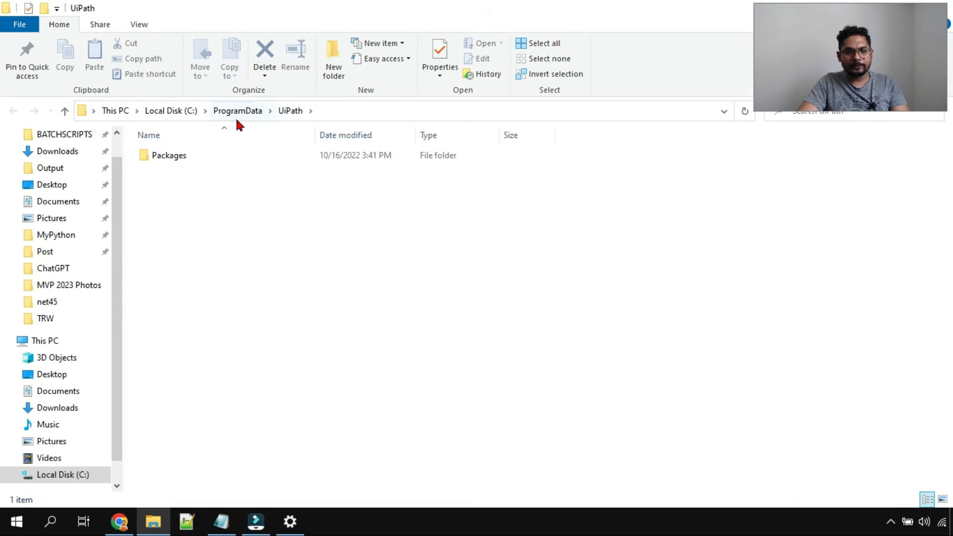
left_click(200, 160)
double_click(200, 160)
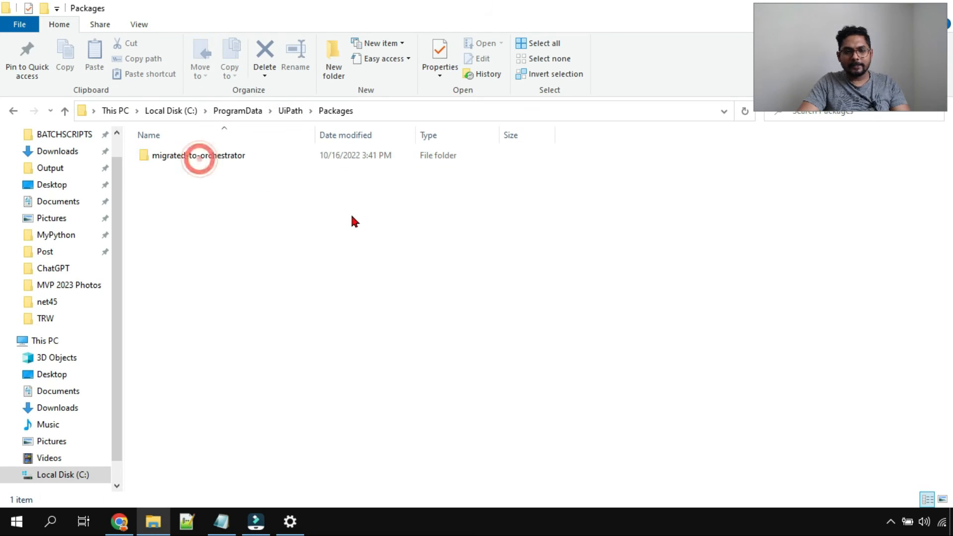
double_click(233, 159)
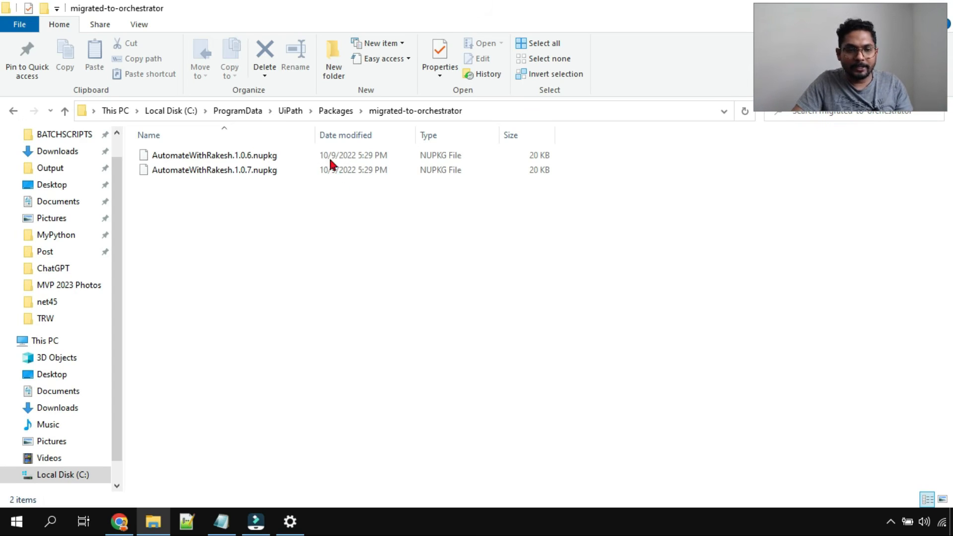
left_click(292, 113)
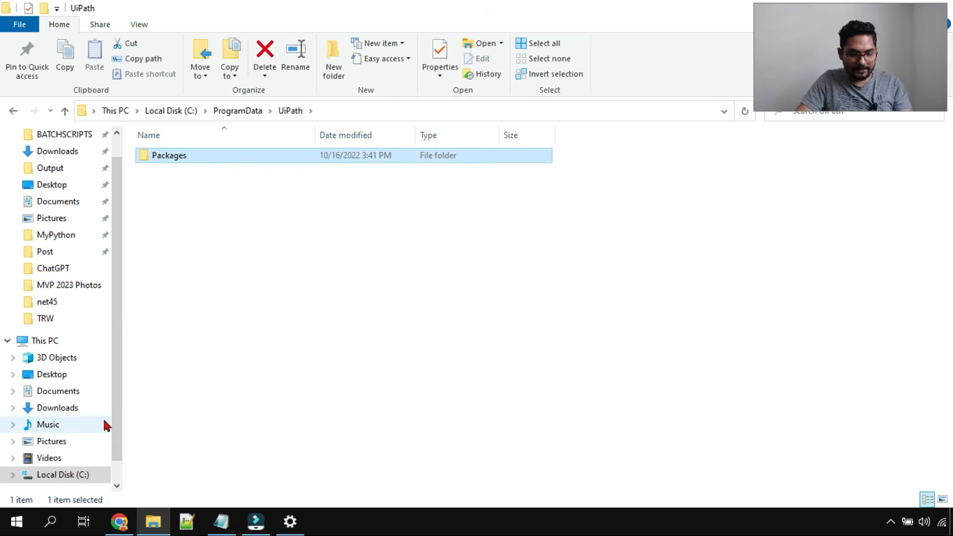
Clear the Run entry and run %PROGRAMDATA%\UiPath again to reopen the folder.
key("super+r")
left_click_drag(190, 439, 9, 434)
left_click_drag(120, 453, 198, 452)
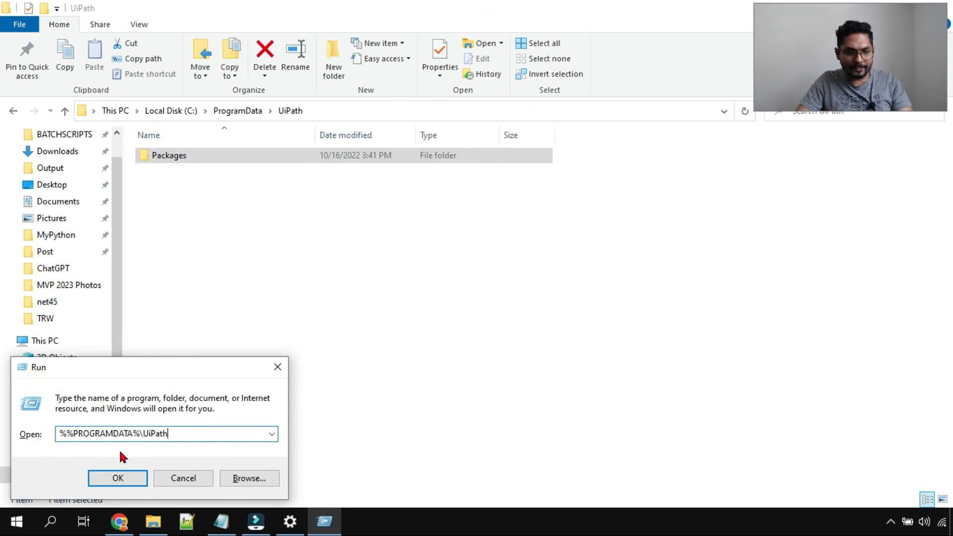
key("ctrl+a")
key("BackSpace")
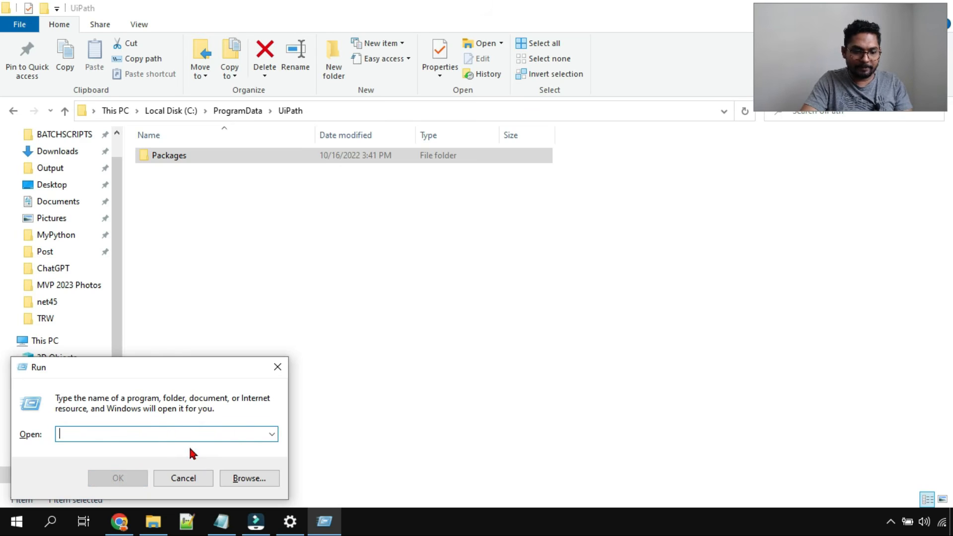
key("Down")
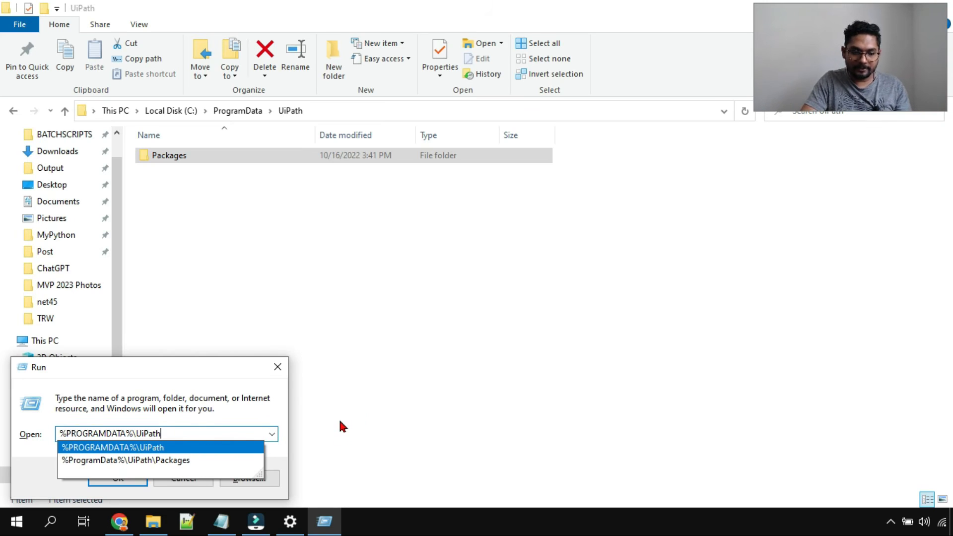
key("Return")
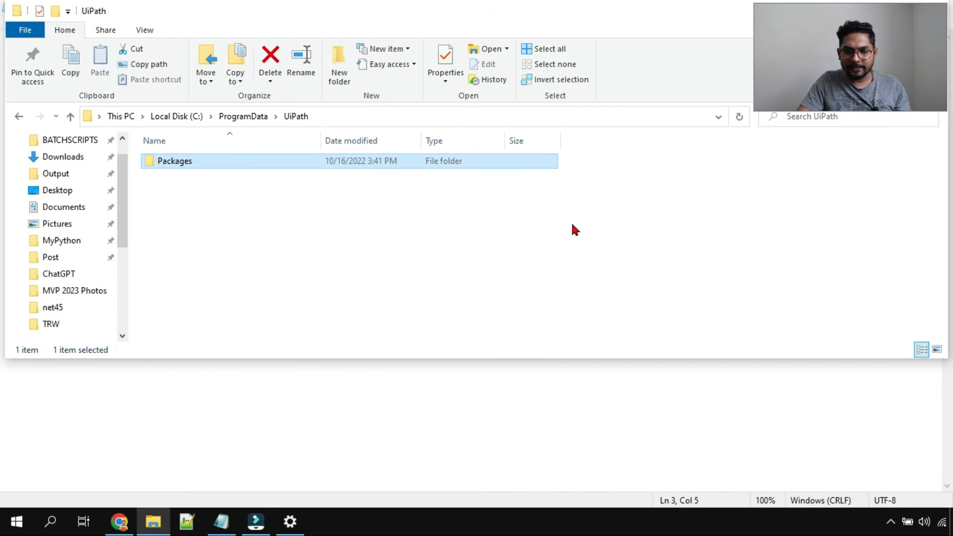
Delete the Packages folder and its parent UiPath folder from ProgramData.
key("Delete")
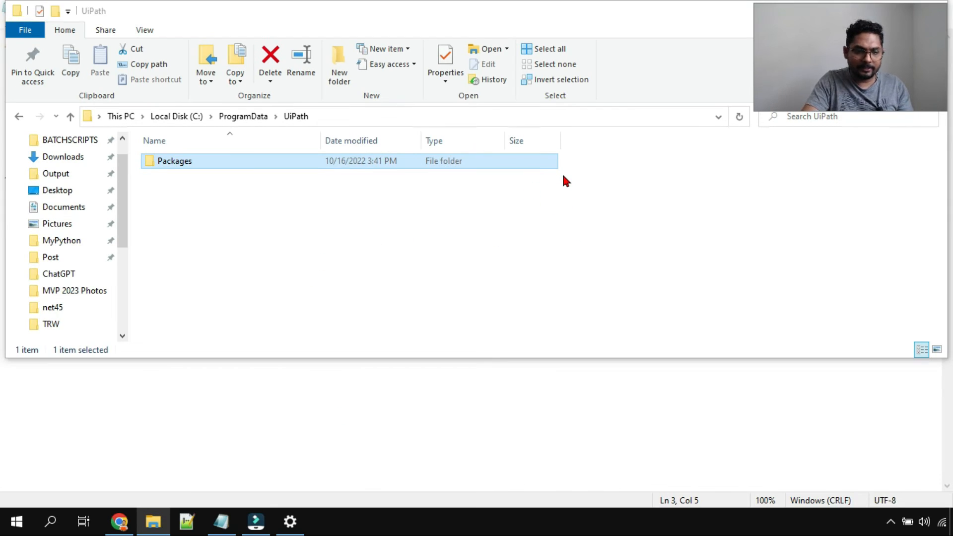
left_click(586, 23)
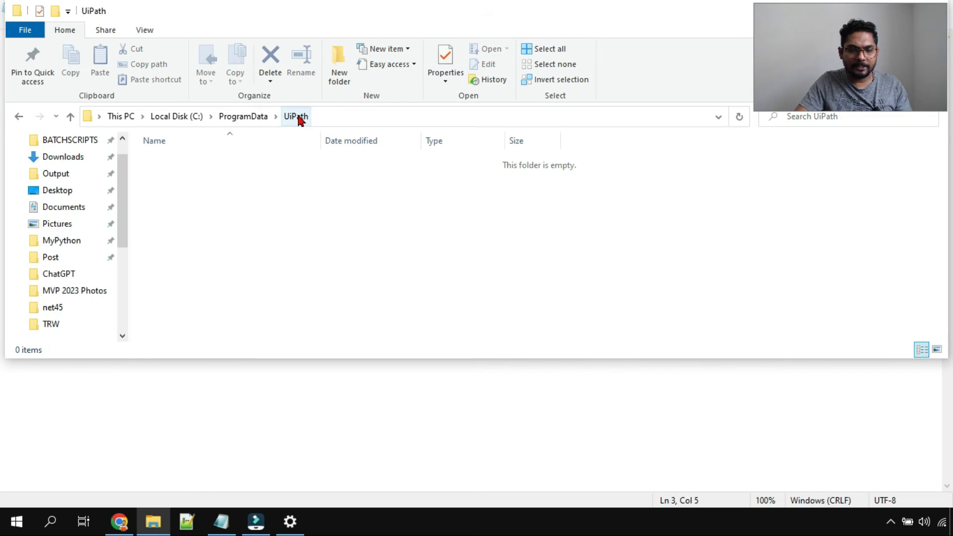
left_click(256, 118)
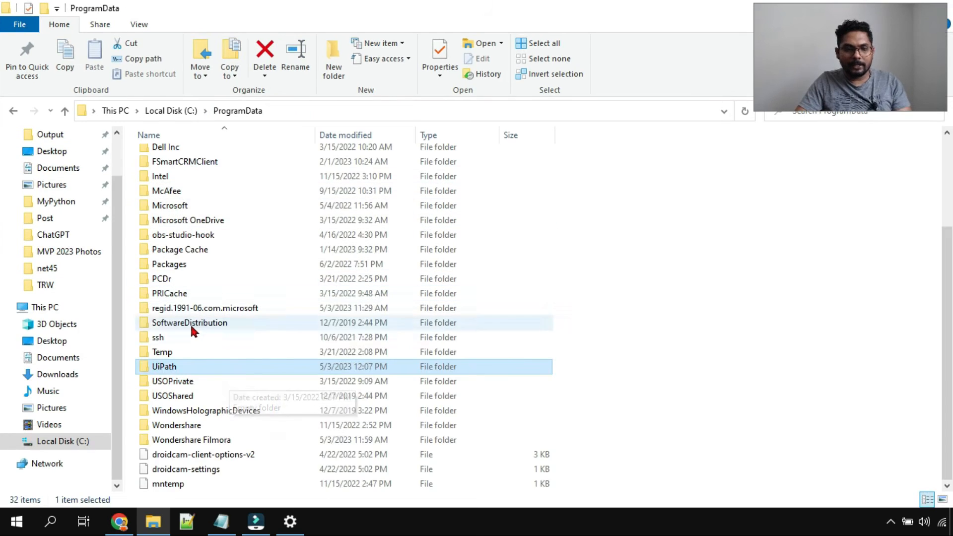
right_click(191, 368)
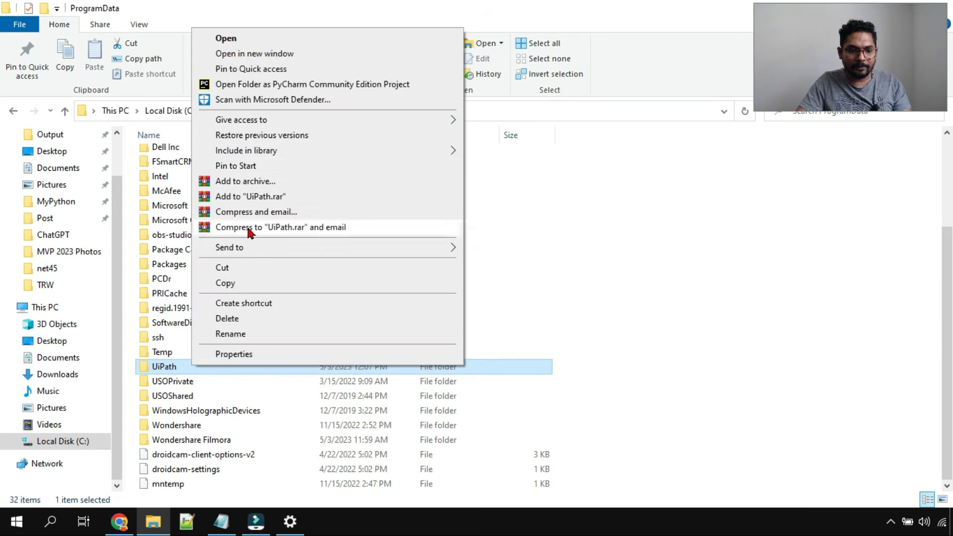
left_click(241, 319)
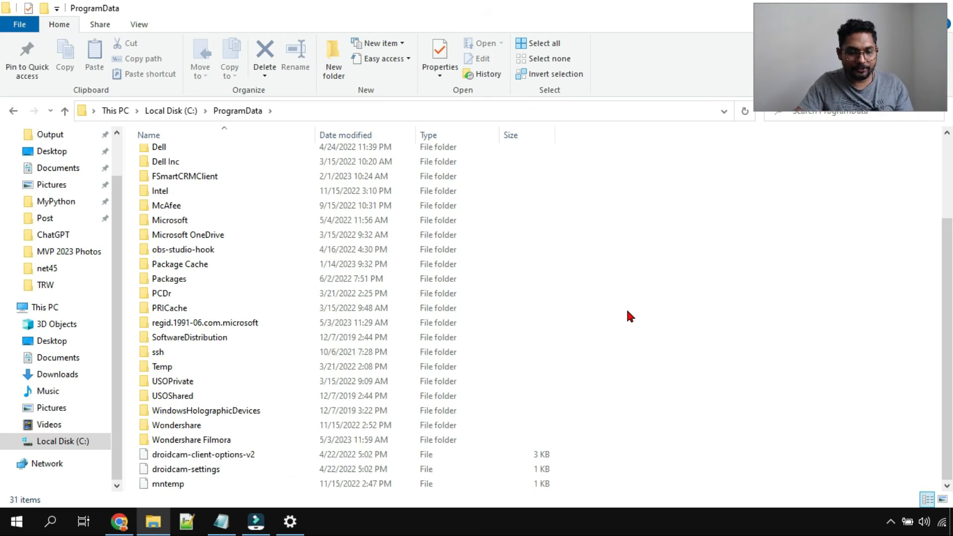
Switch to Notepad and add "- done" after the first path, %PROGRAMDATA%\UiPath.
left_click(226, 522)
left_click(275, 81)
double_click(276, 81)
left_click(286, 80)
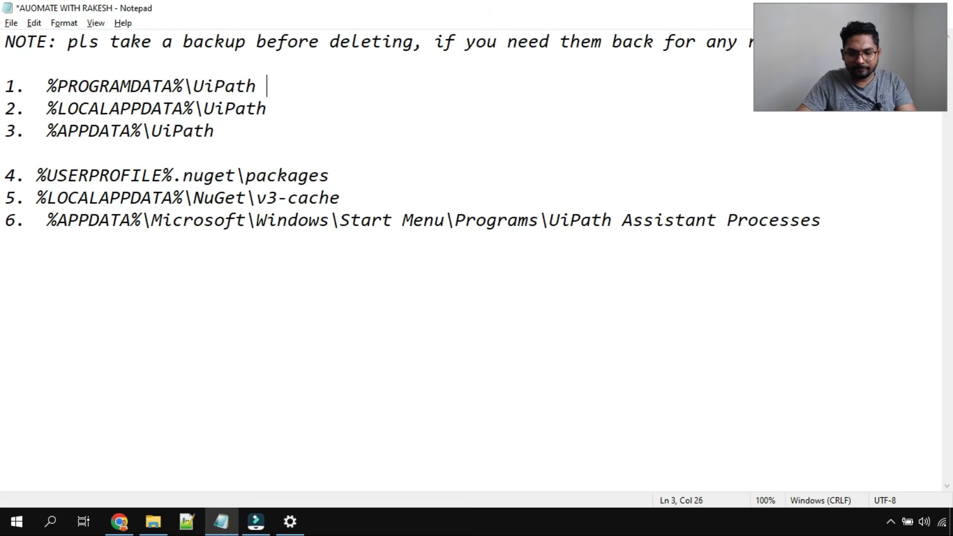
type("- done")
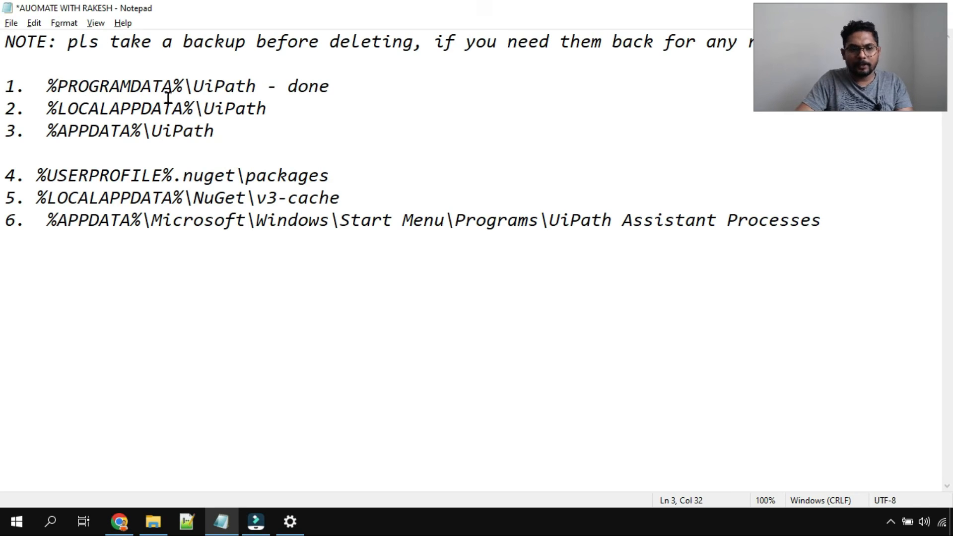
Run the path %PROGRAMDATA%\UiPath to check whether the folder still exists, and dismiss the resulting message.
left_click_drag(256, 86, 49, 83)
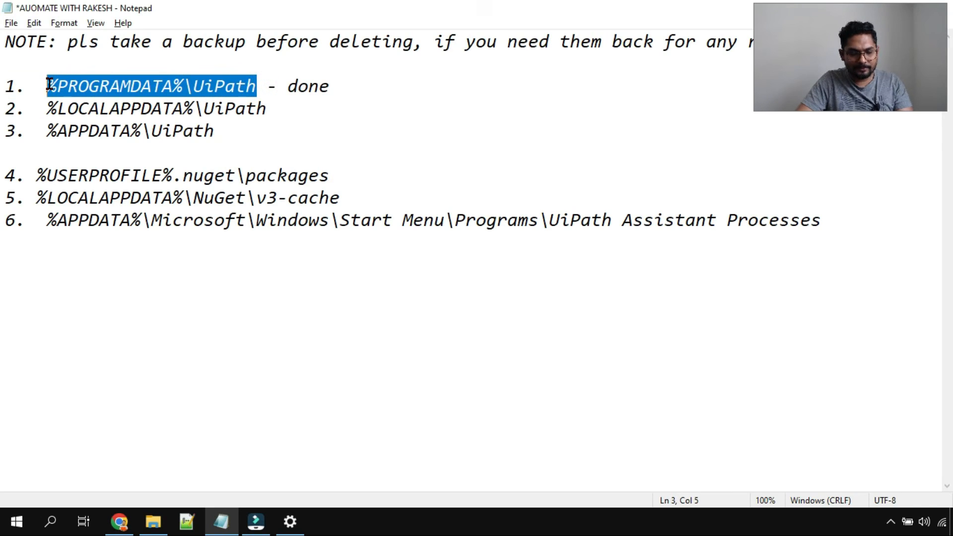
key("super+r")
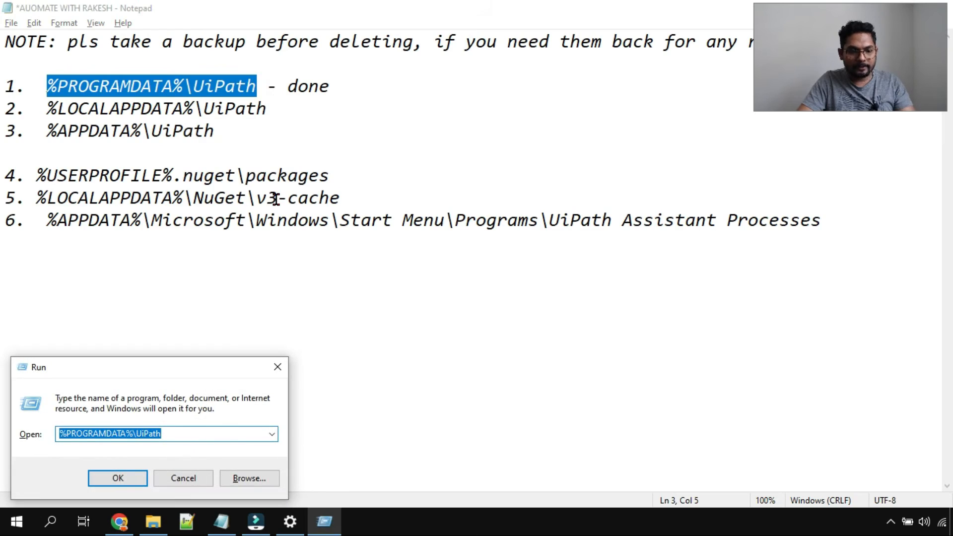
left_click(132, 479)
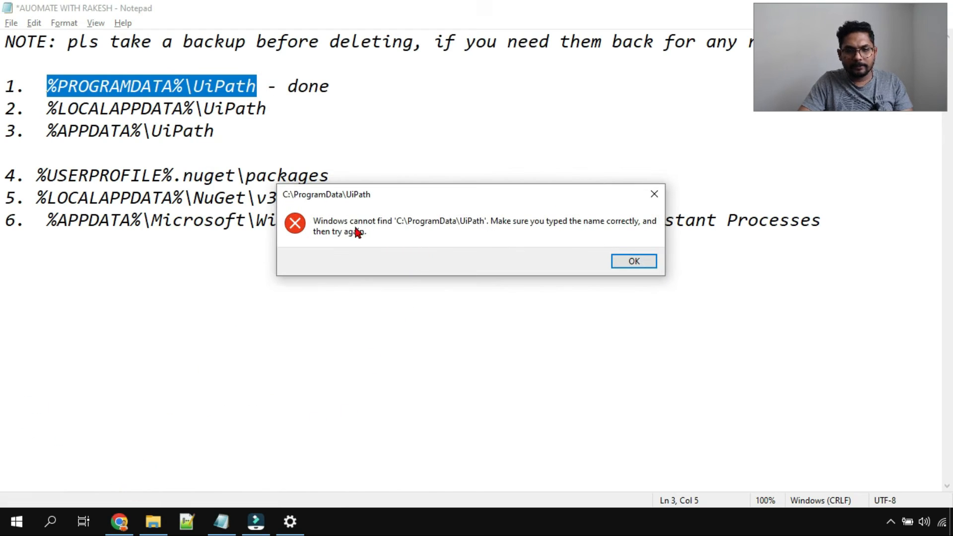
left_click(635, 261)
Copy the second path, %LOCALAPPDATA%\UiPath, from the Notepad list and open that folder through Run.
left_click(273, 109)
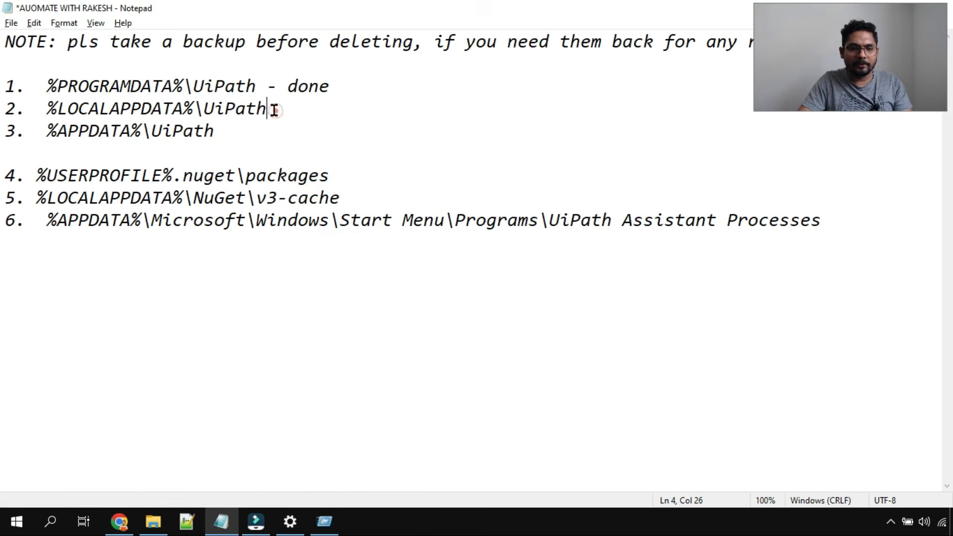
left_click_drag(275, 110, 47, 111)
key("ctrl+c")
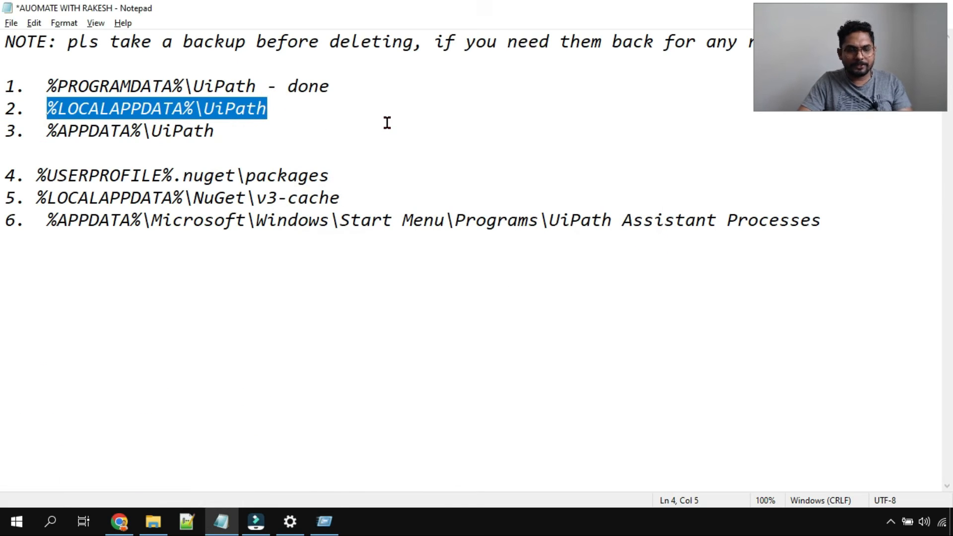
key("super+r")
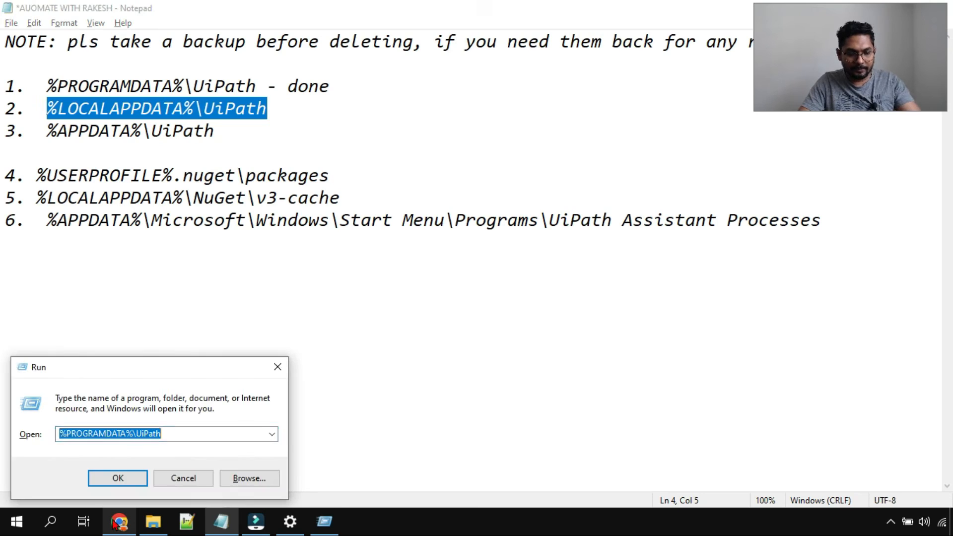
key("ctrl+v")
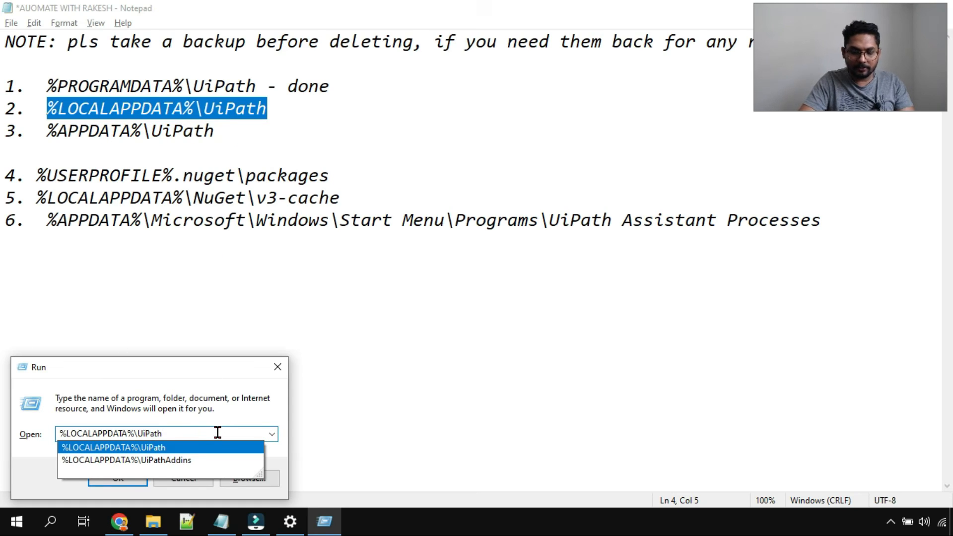
key("Return")
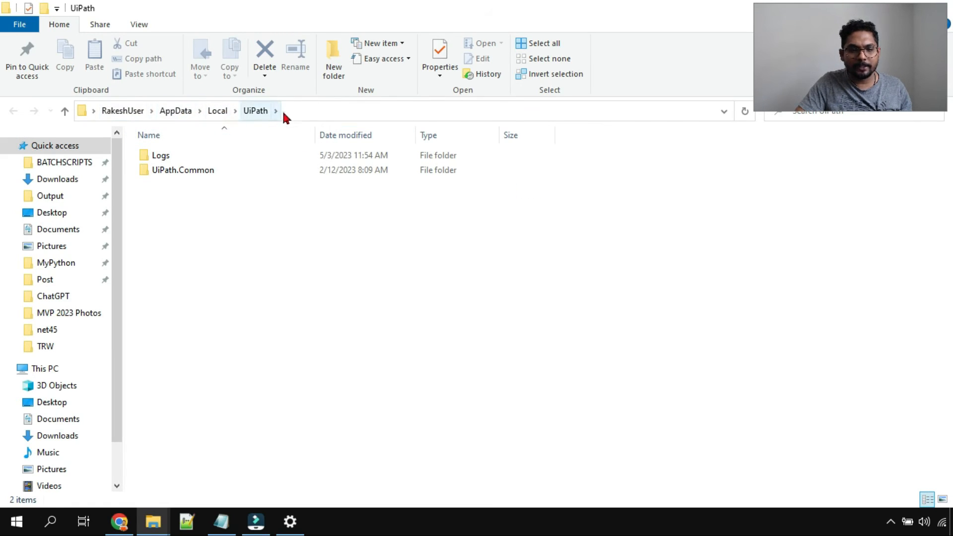
Locate the UiPath folder within AppData\Local and examine the contents of its UiPath.Common subfolder.
left_click(224, 115)
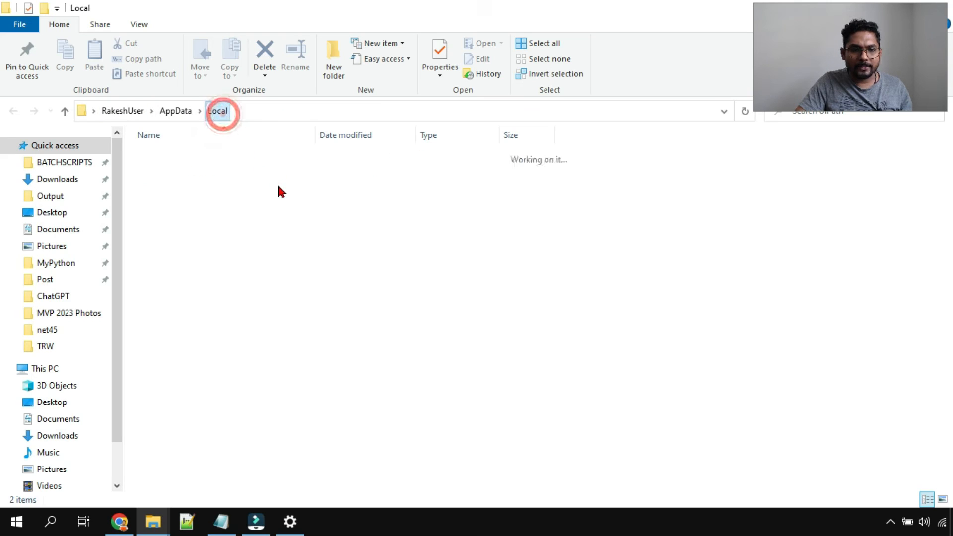
scroll(212, 464, "down", 1)
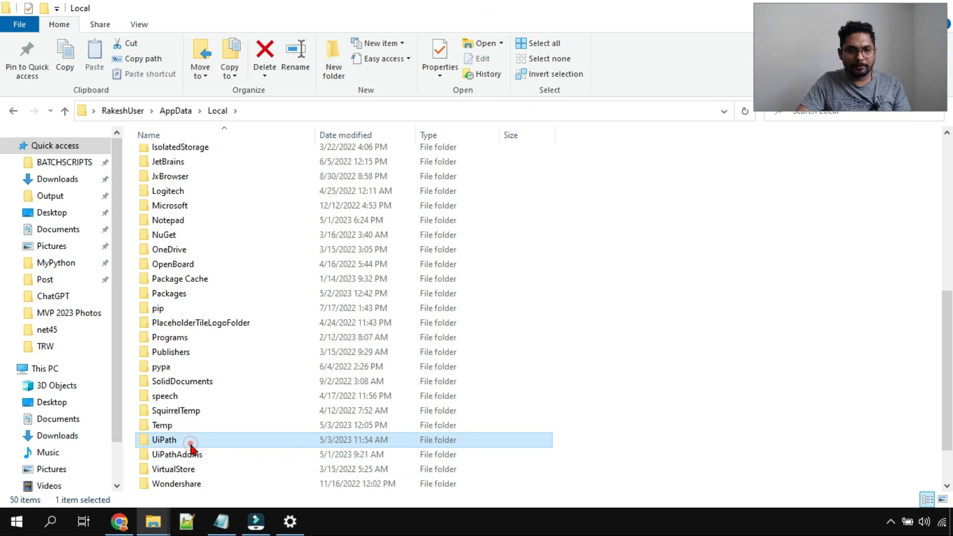
double_click(190, 441)
left_click(194, 174)
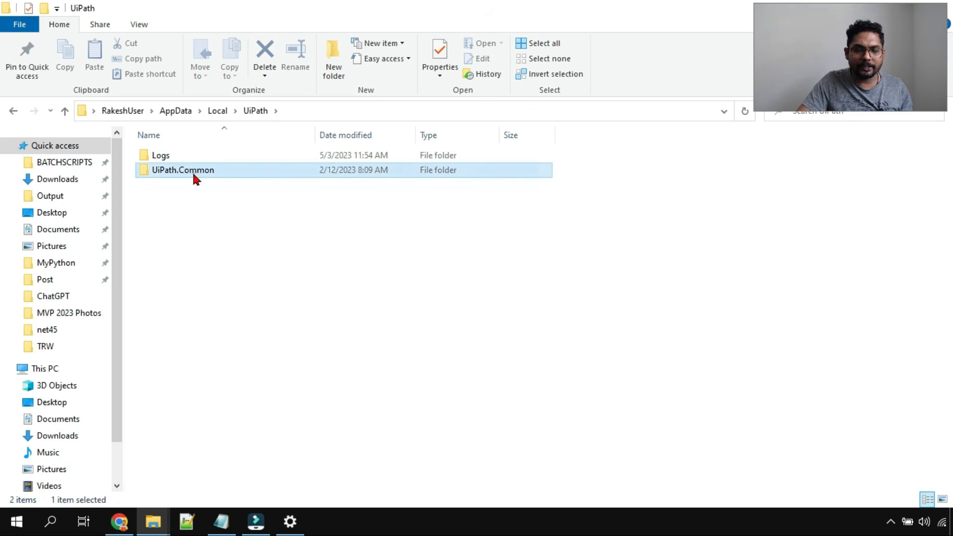
double_click(193, 172)
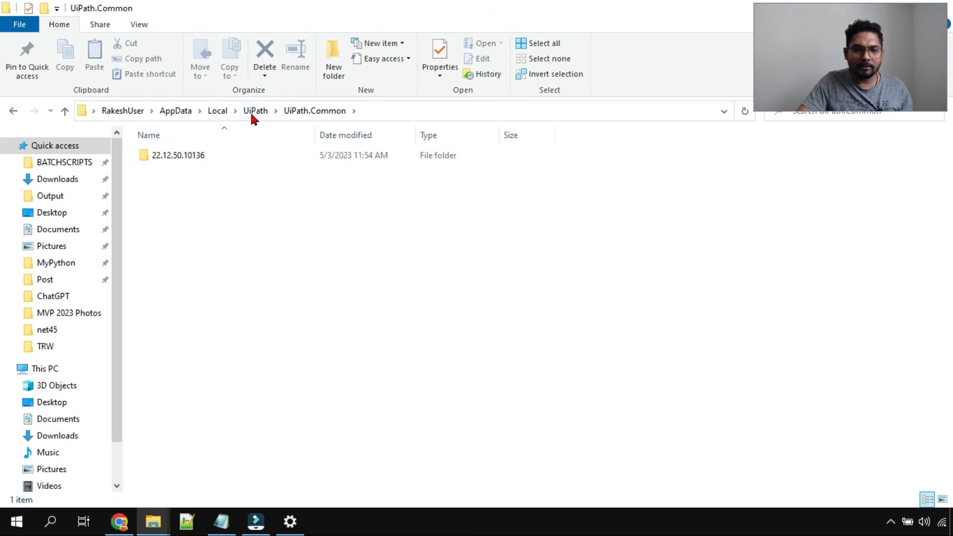
Try to delete the UiPath folder from AppData\Local, retrying the deletion several times.
left_click(217, 112)
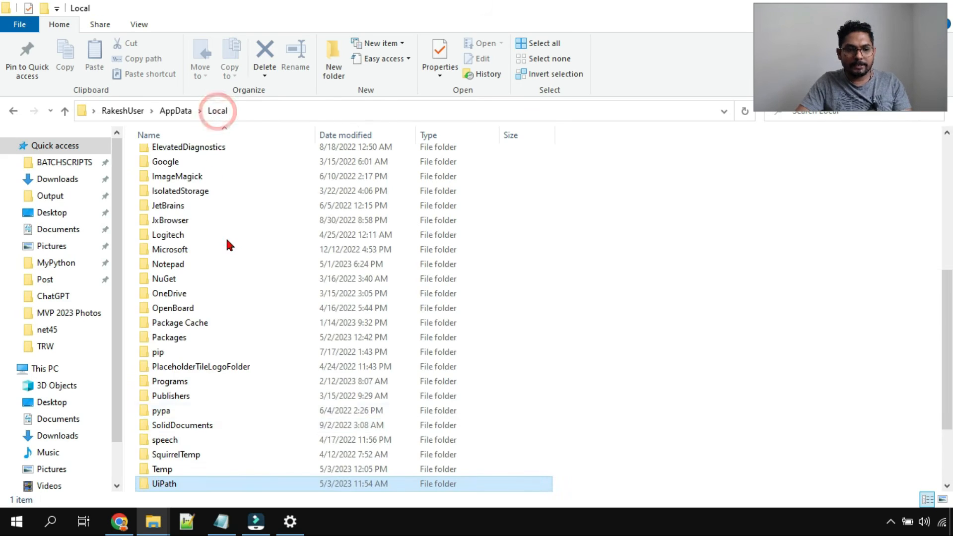
right_click(173, 488)
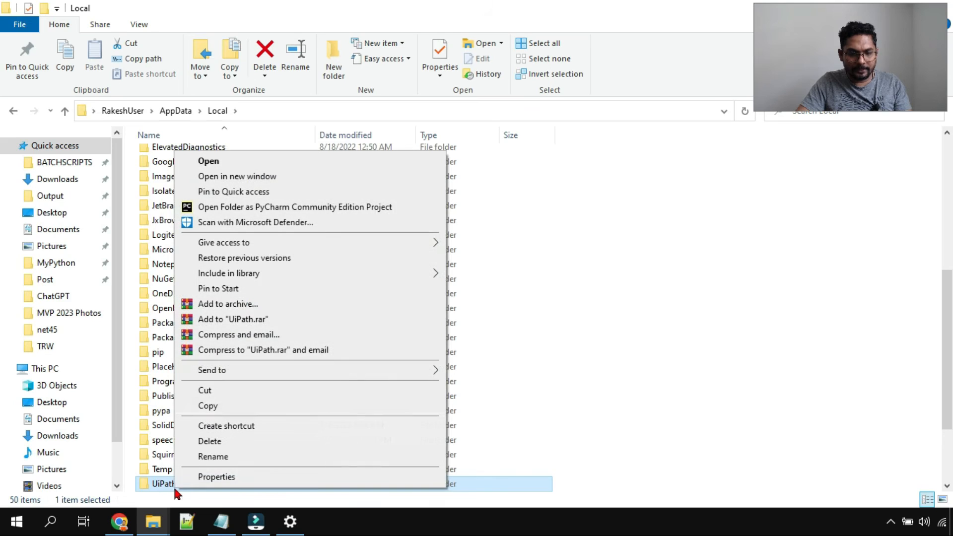
left_click(226, 446)
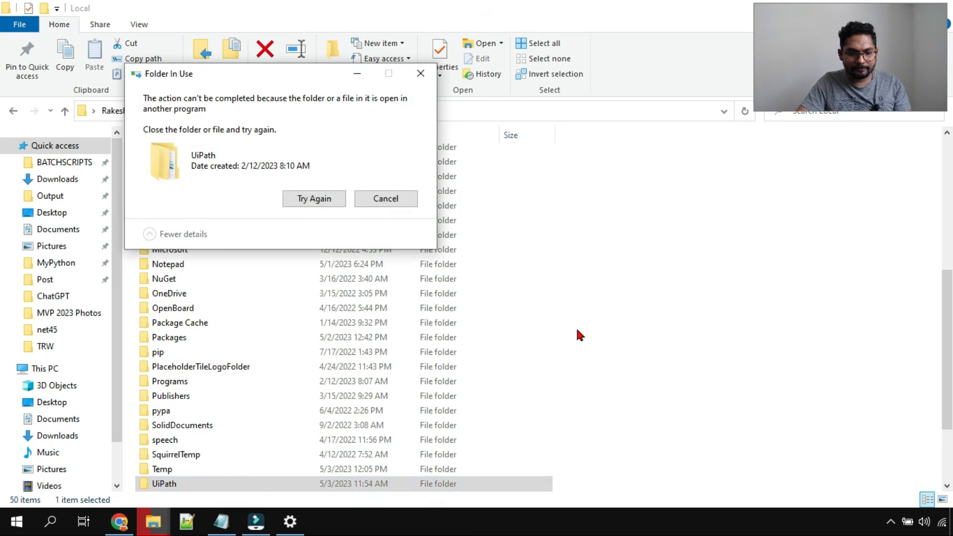
left_click(325, 198)
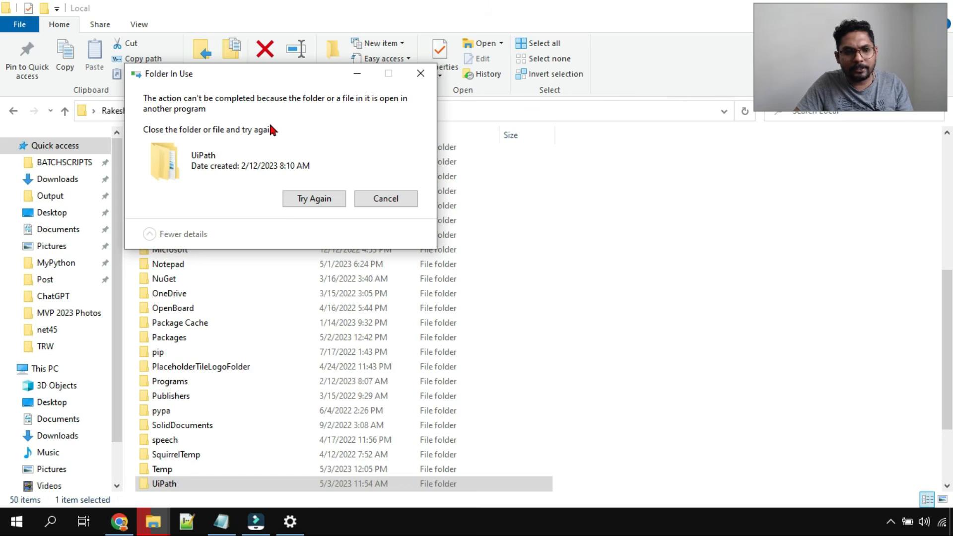
left_click(315, 202)
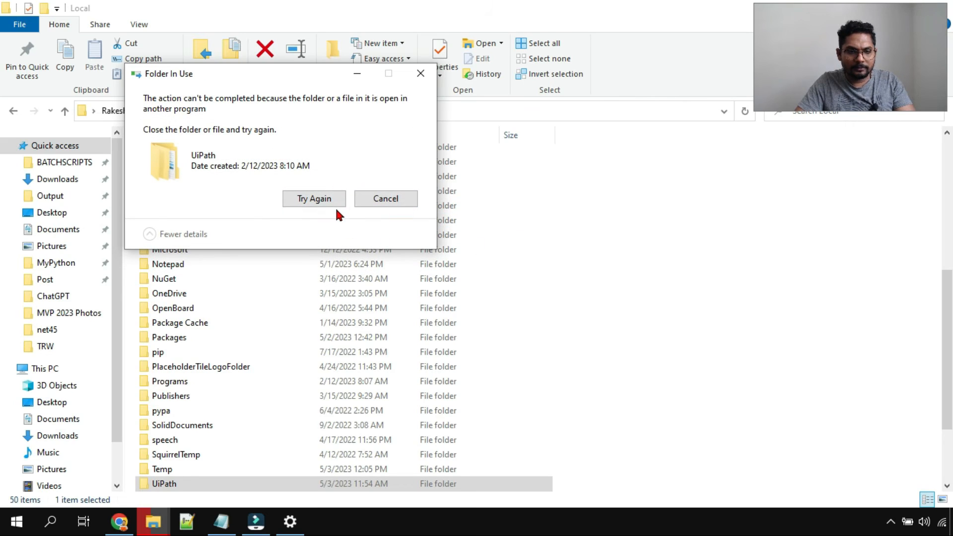
left_click(328, 202)
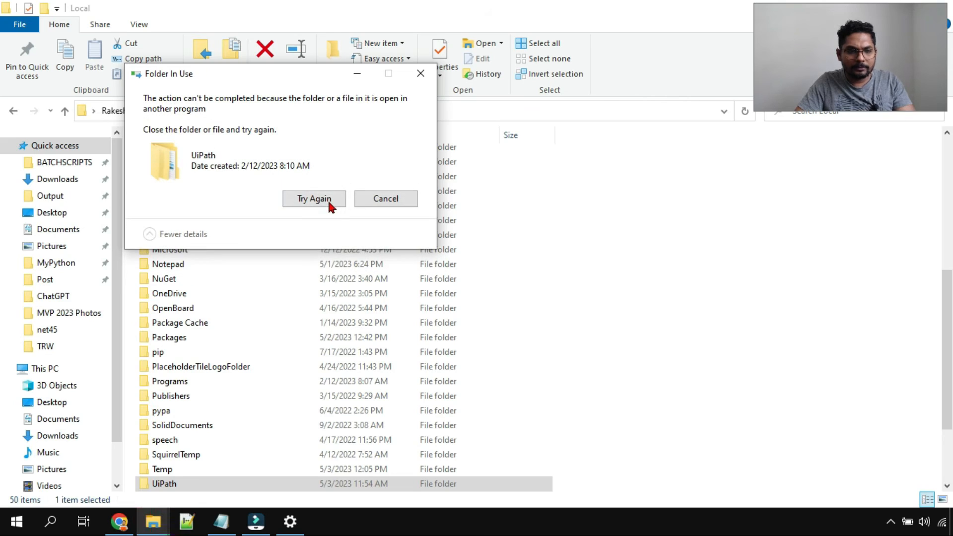
Open Task Manager and sort the processes by name to locate UiPath User Service.
right_click(466, 528)
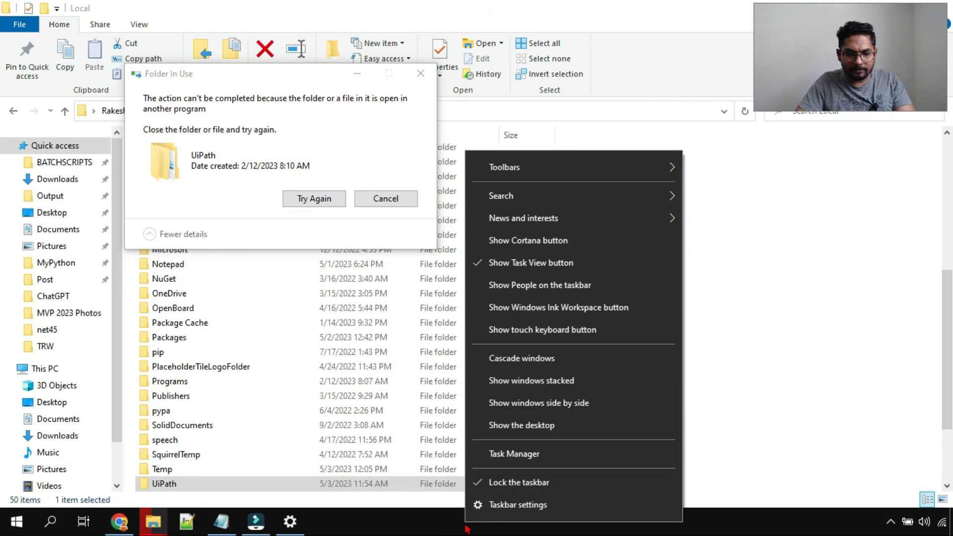
left_click(527, 453)
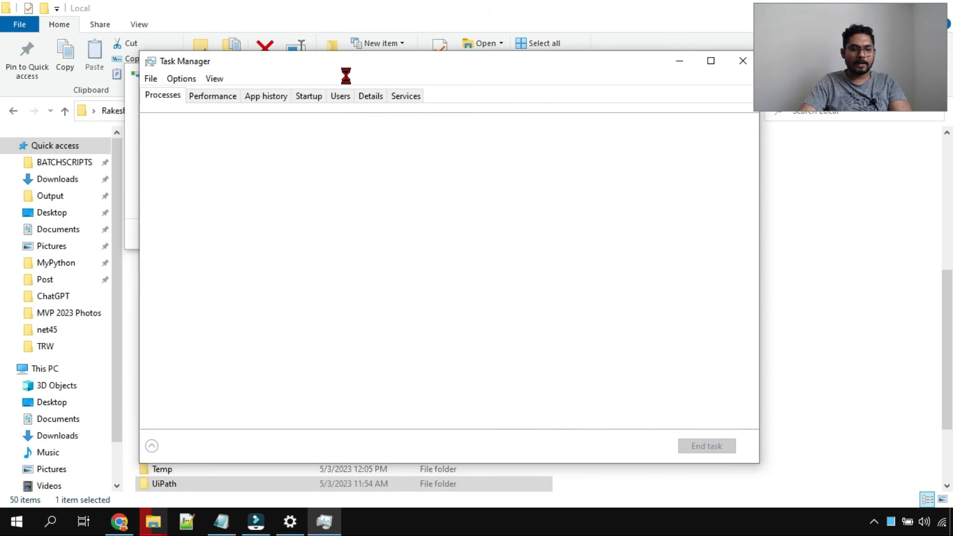
scroll(303, 348, "down", 1)
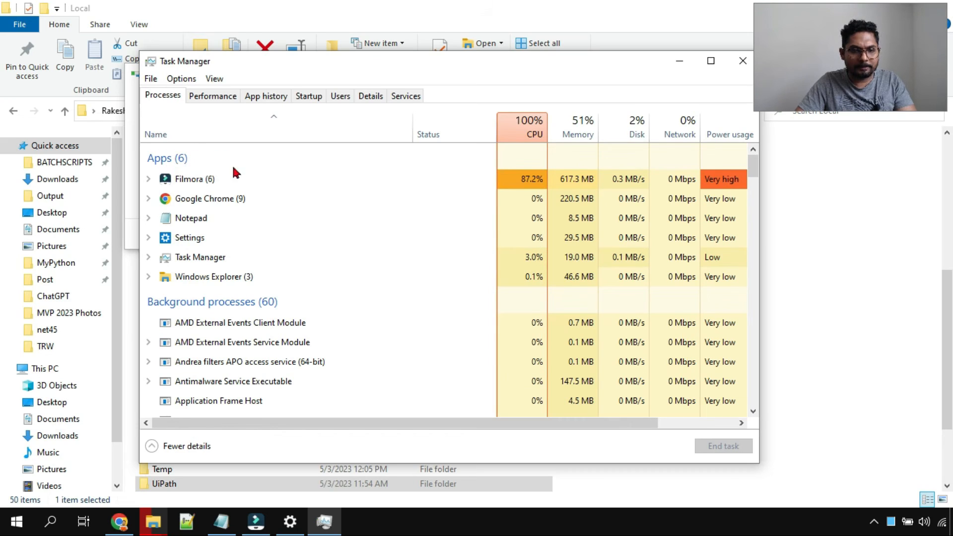
left_click(166, 134)
type("ui")
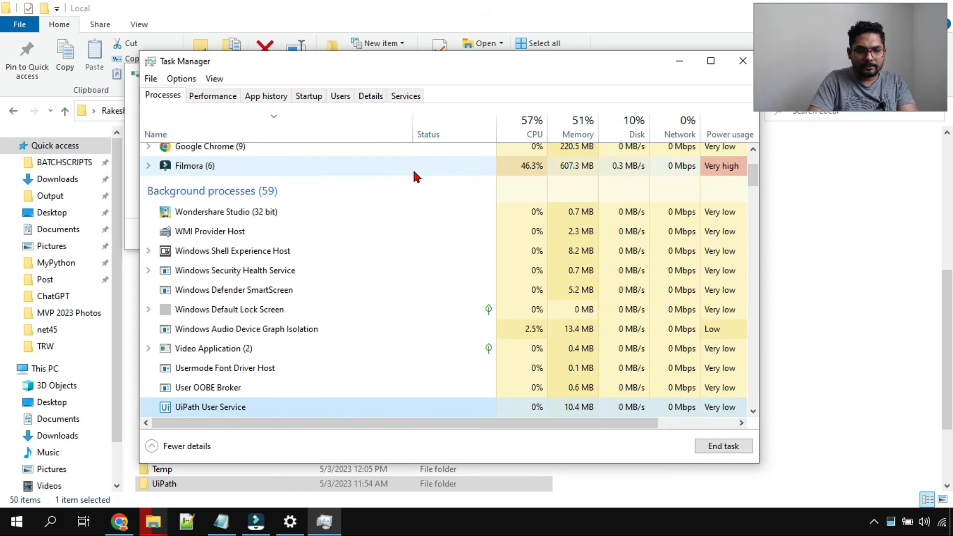
scroll(291, 343, "down", 1)
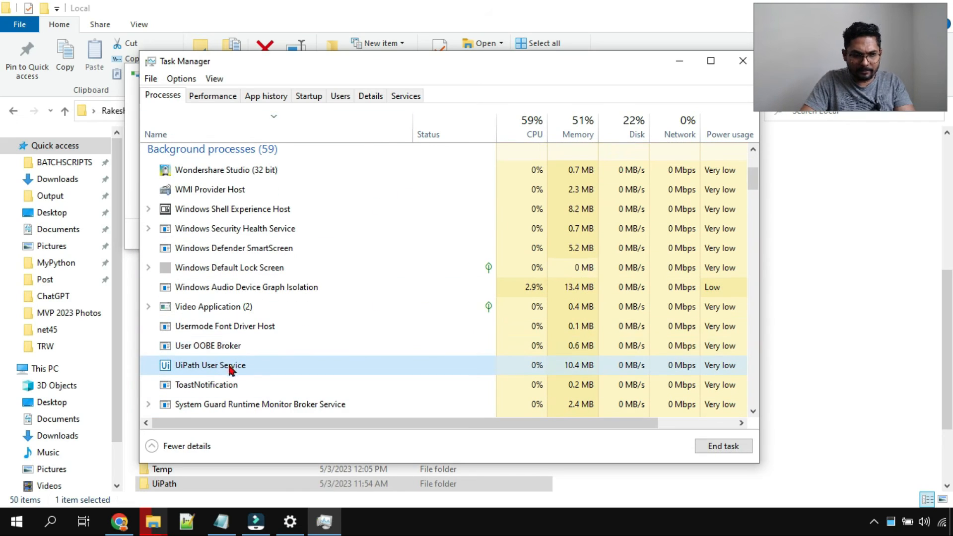
scroll(230, 369, "down", 1)
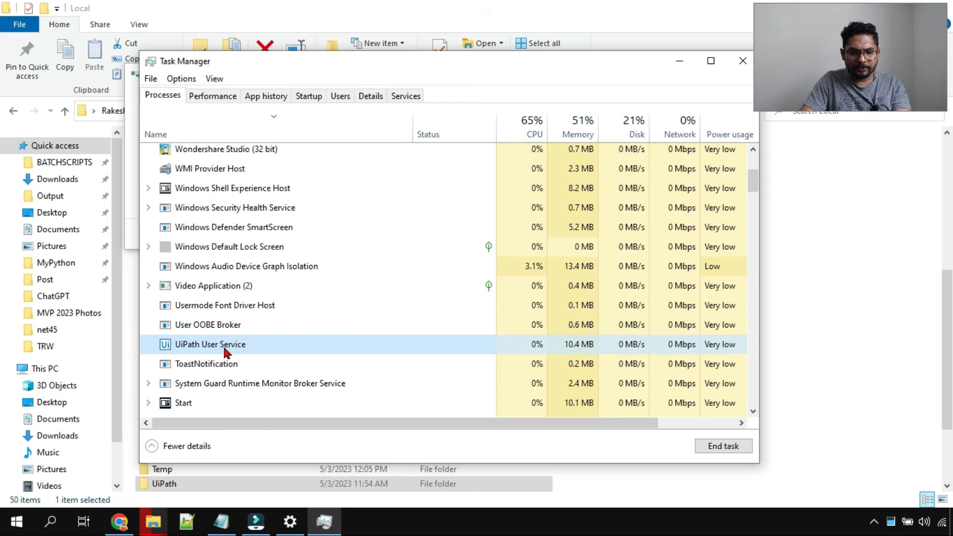
Go to the details of UiPath User Service and end the process tree of UiPath.Service.UserHost.exe.
right_click(224, 349)
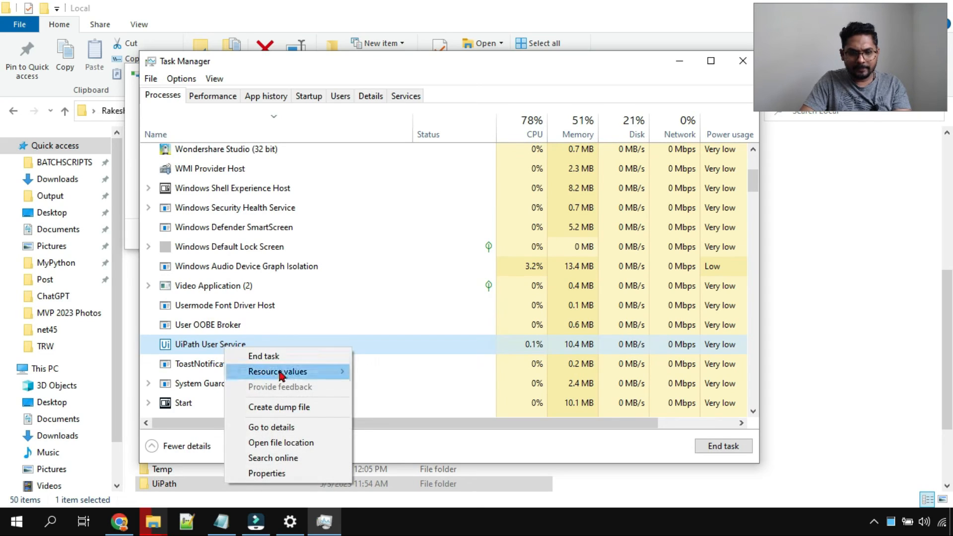
left_click(286, 431)
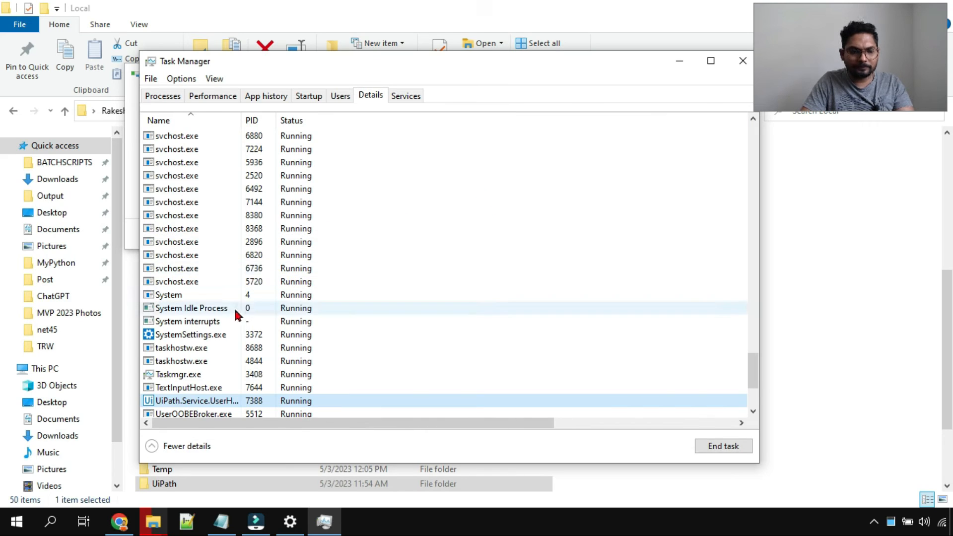
scroll(198, 323, "down", 2)
right_click(187, 326)
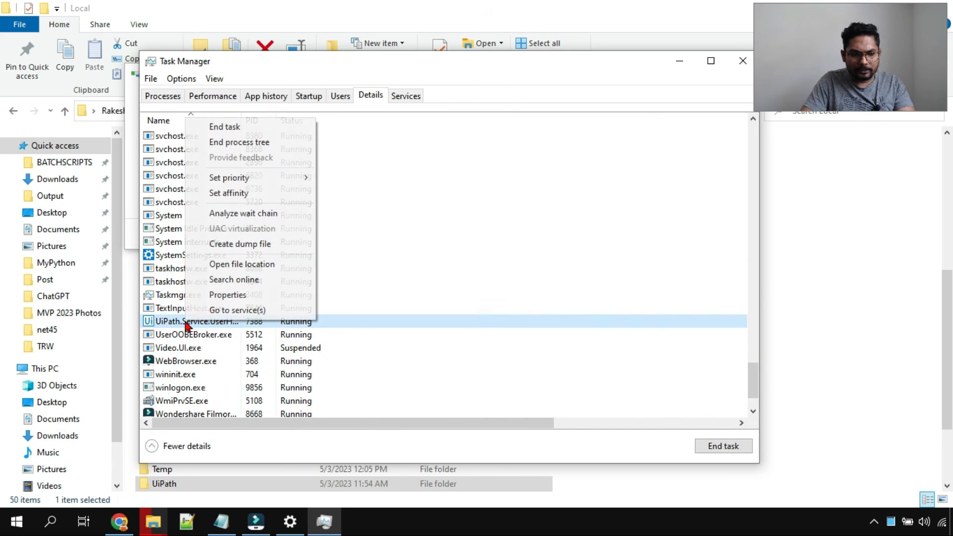
left_click(237, 142)
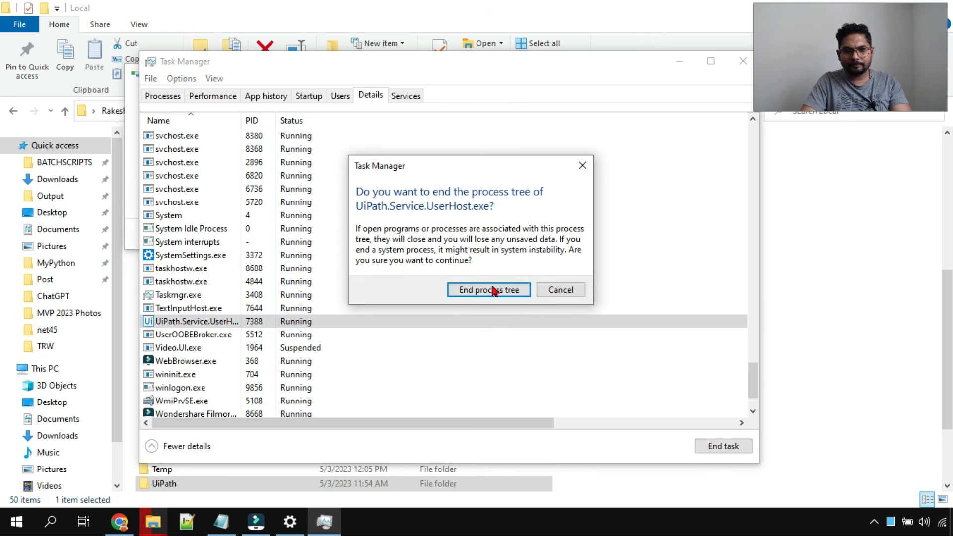
left_click(506, 293)
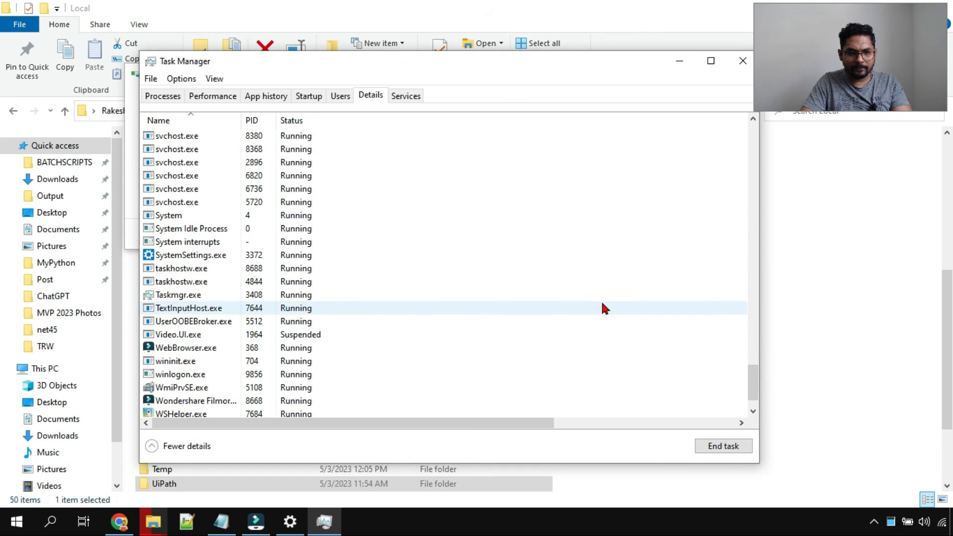
Check the process details for remaining UiPath entries, close Task Manager, and retry deleting the UiPath folder.
left_click(172, 162)
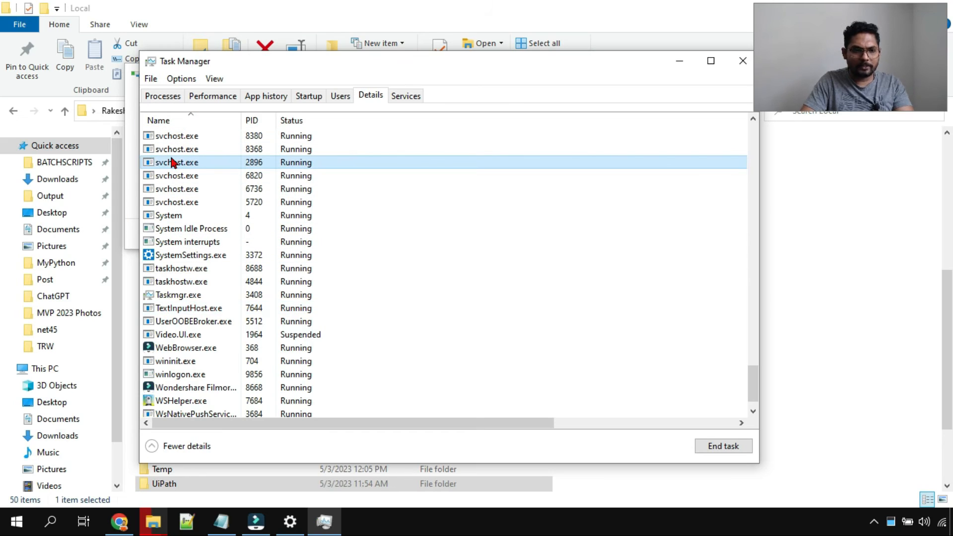
key("u")
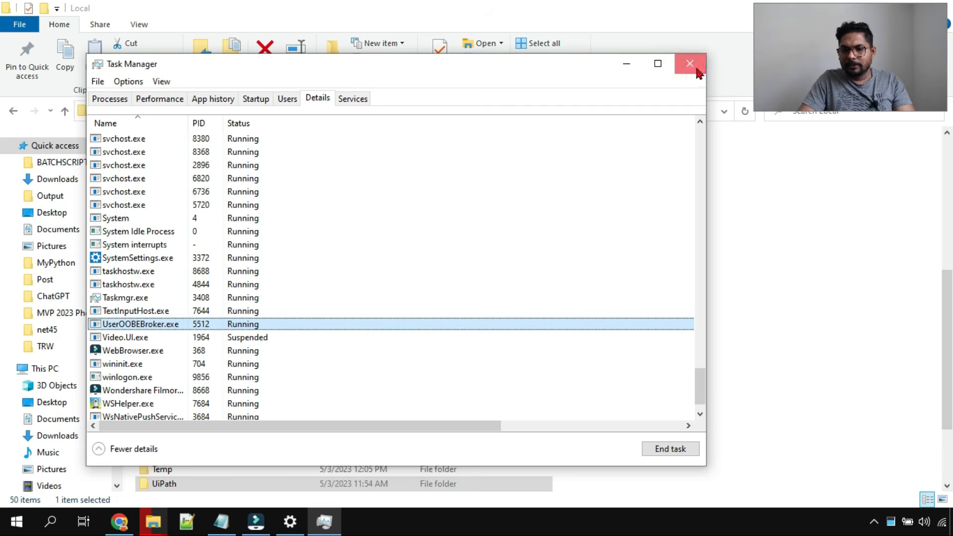
left_click(743, 61)
left_click(333, 199)
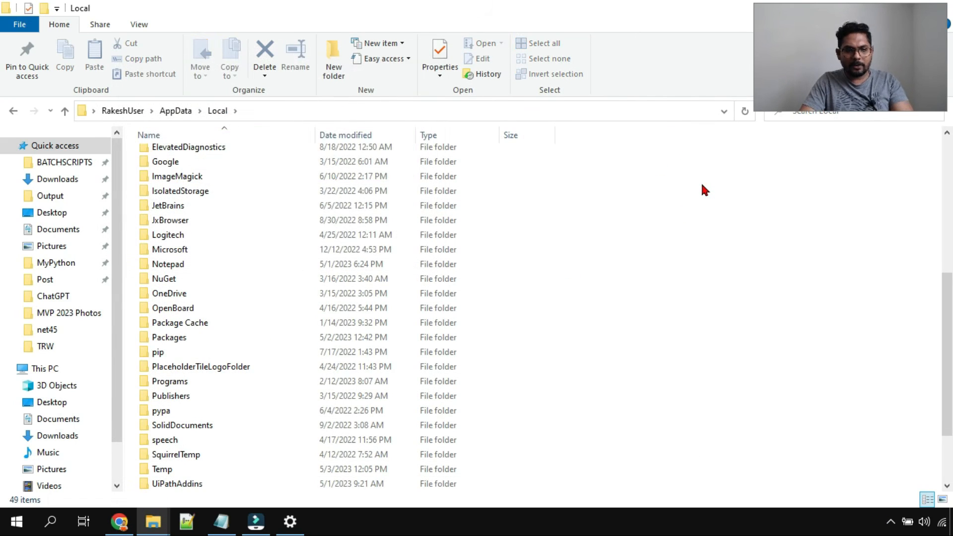
Delete the UiPathAddins folder from AppData\Local.
scroll(371, 281, "down", 2)
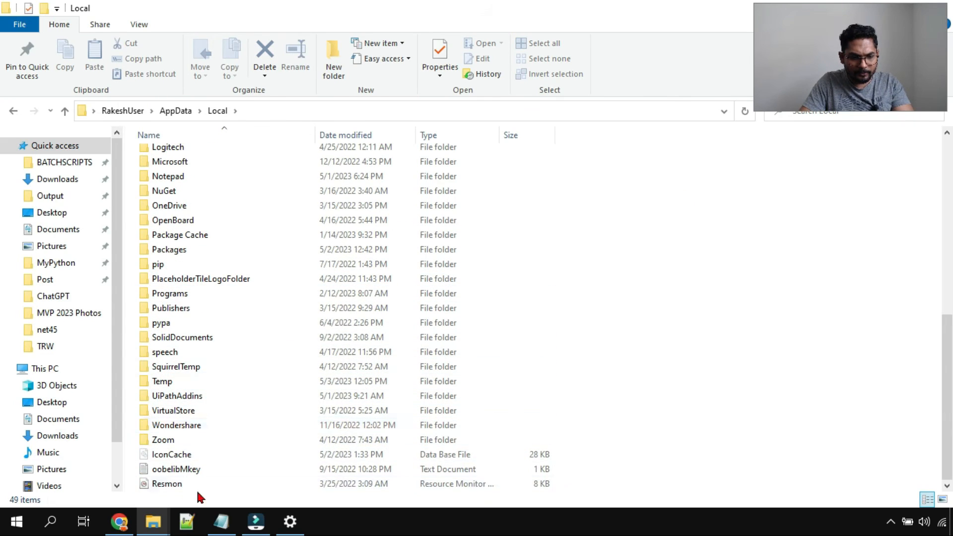
left_click(169, 337)
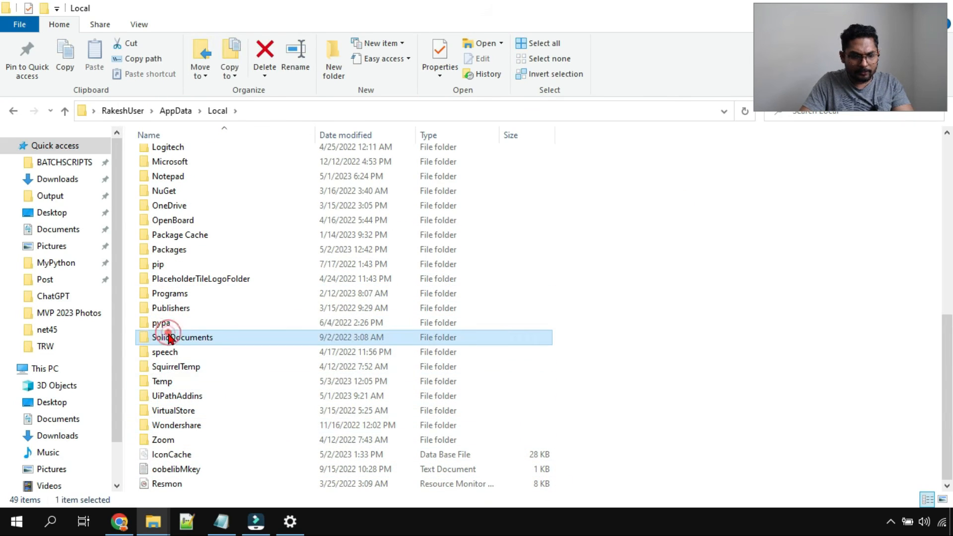
left_click(191, 401)
right_click(191, 400)
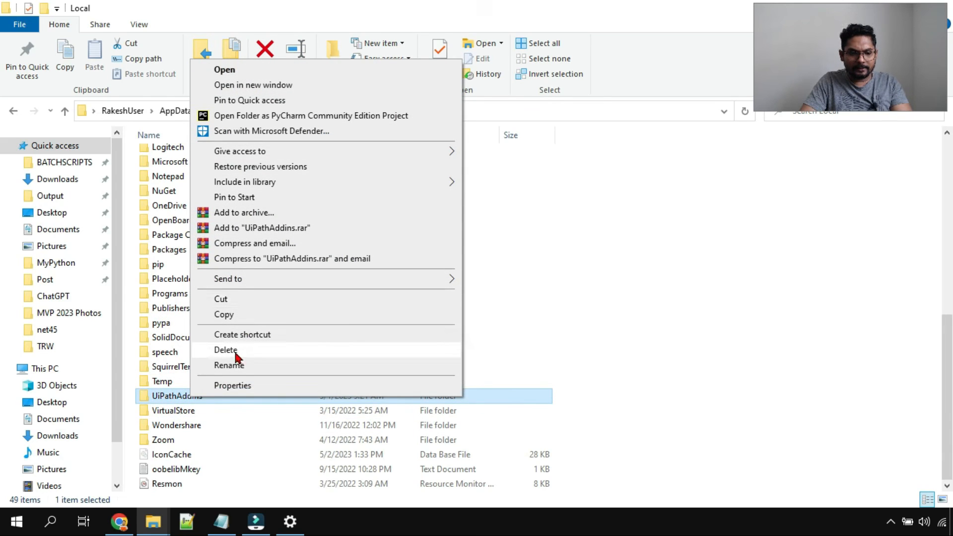
left_click(236, 351)
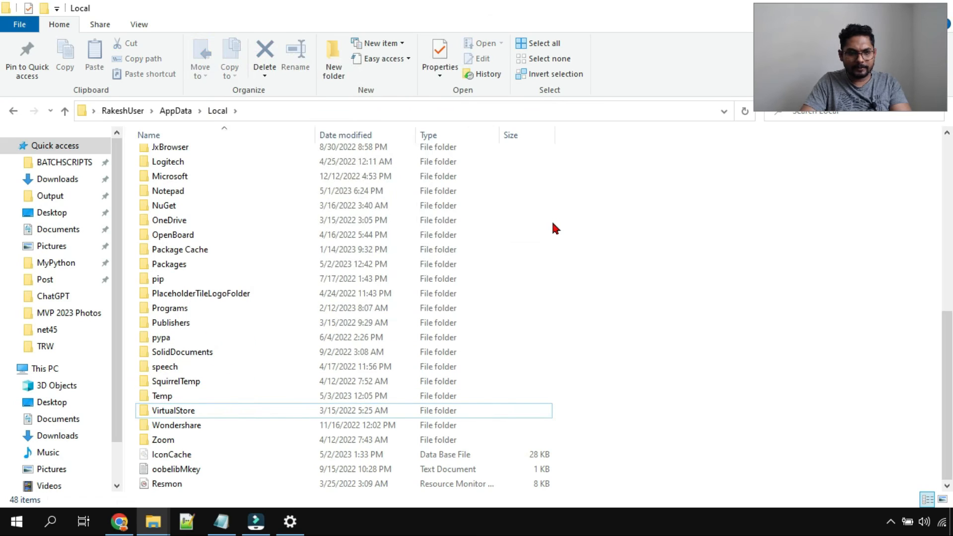
Switch to Notepad and add "- done" after the second path, %LOCALAPPDATA%\UiPath.
scroll(281, 288, "up", 5)
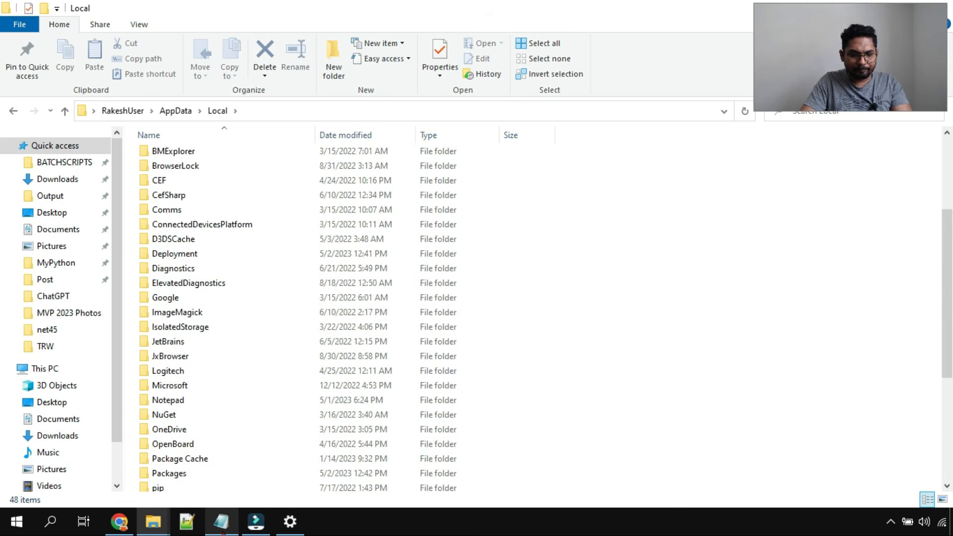
left_click(221, 522)
left_click(276, 103)
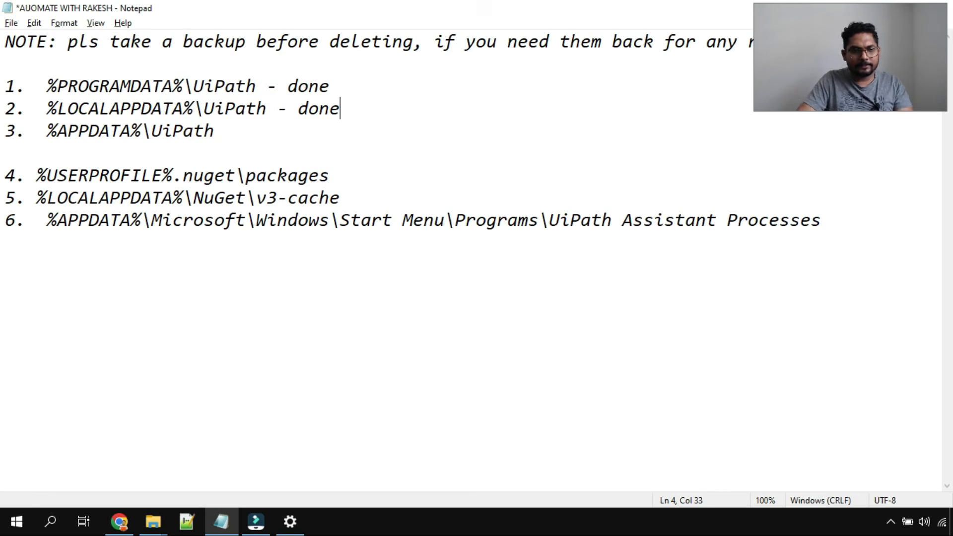
Copy the third path, %APPDATA%\UiPath, from the Notepad list and open that folder through Run.
left_click_drag(219, 142, 49, 134)
key("ctrl+c")
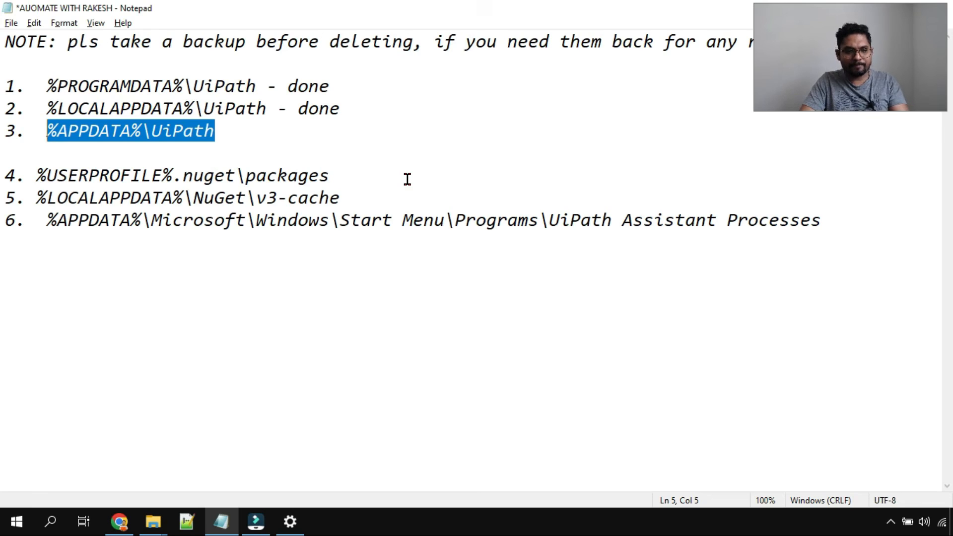
key("alt+Tab")
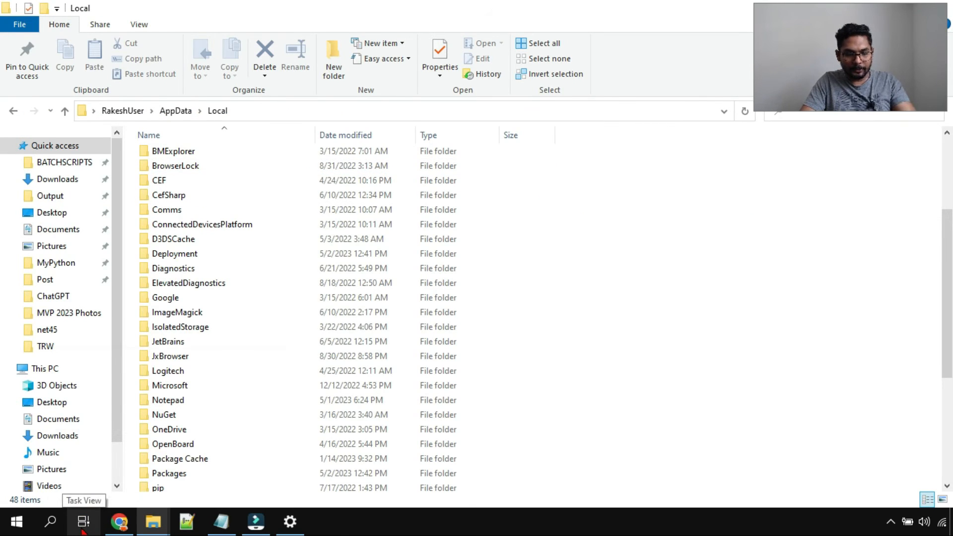
key("super+r")
key("ctrl+v")
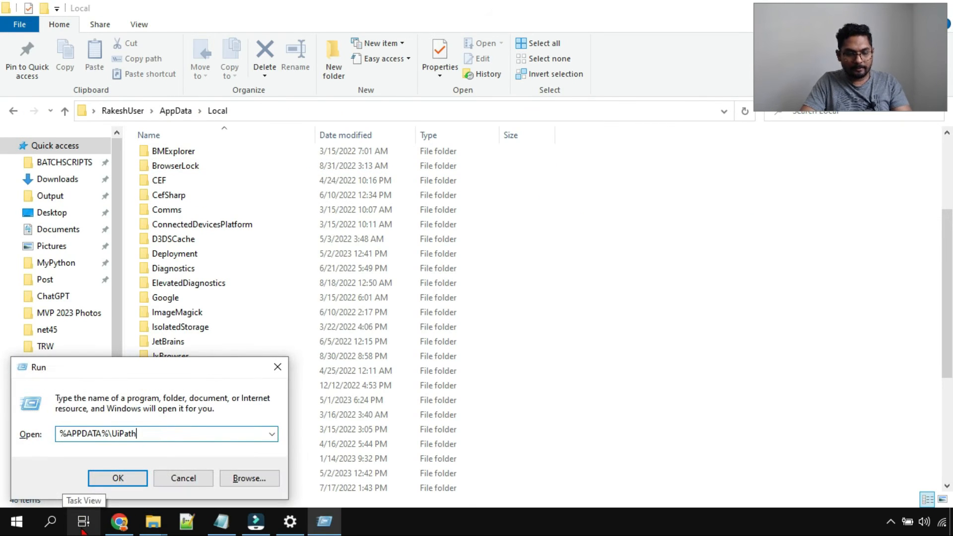
left_click(119, 479)
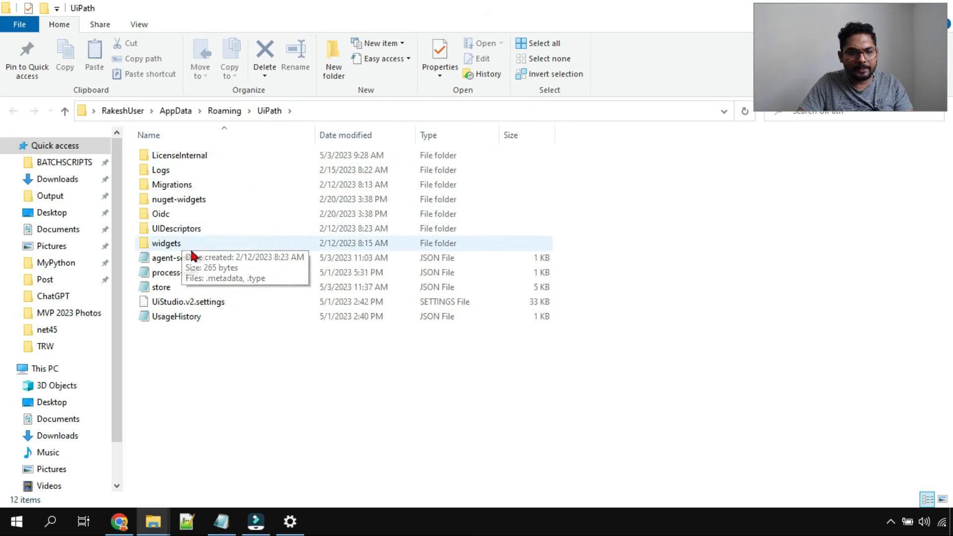
Go up to the AppData\Roaming folder and delete its UiPath folder.
left_click(226, 111)
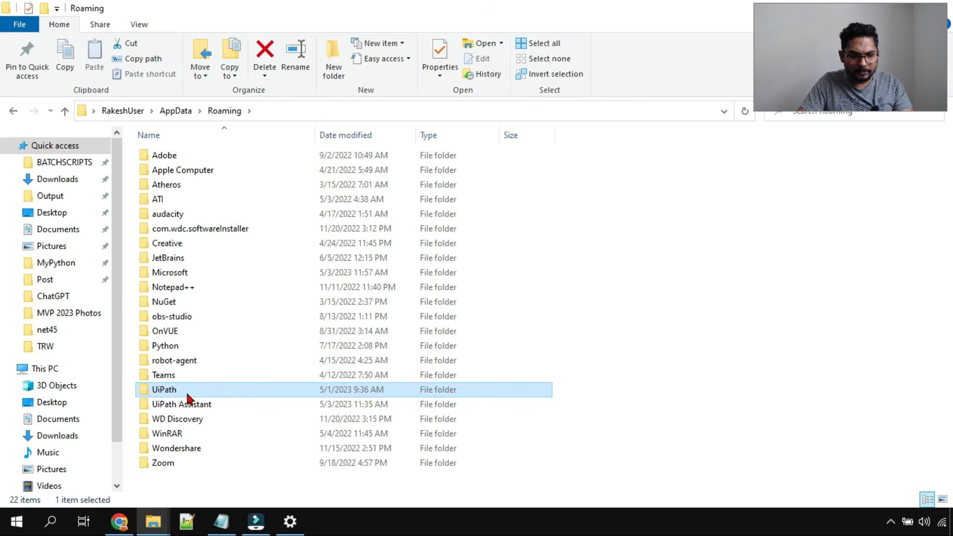
right_click(188, 392)
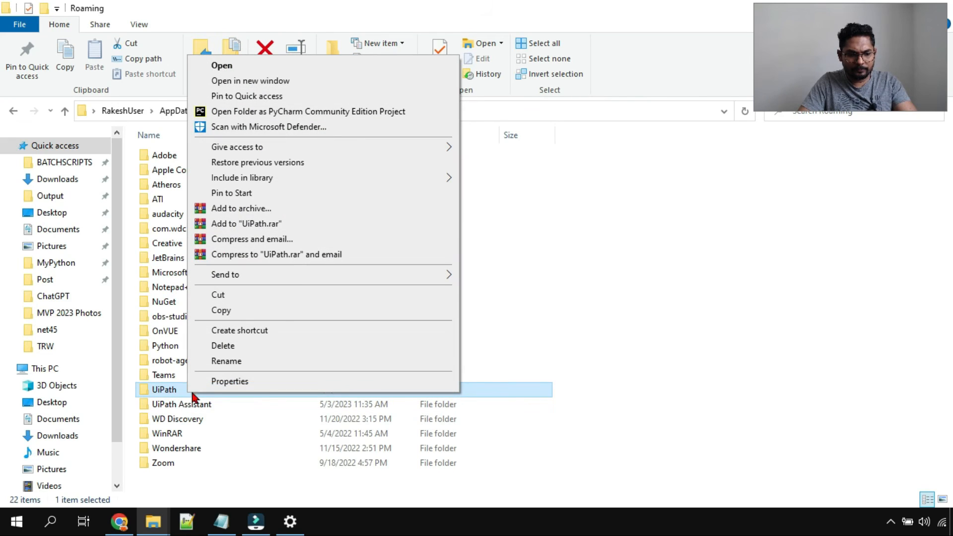
left_click(234, 346)
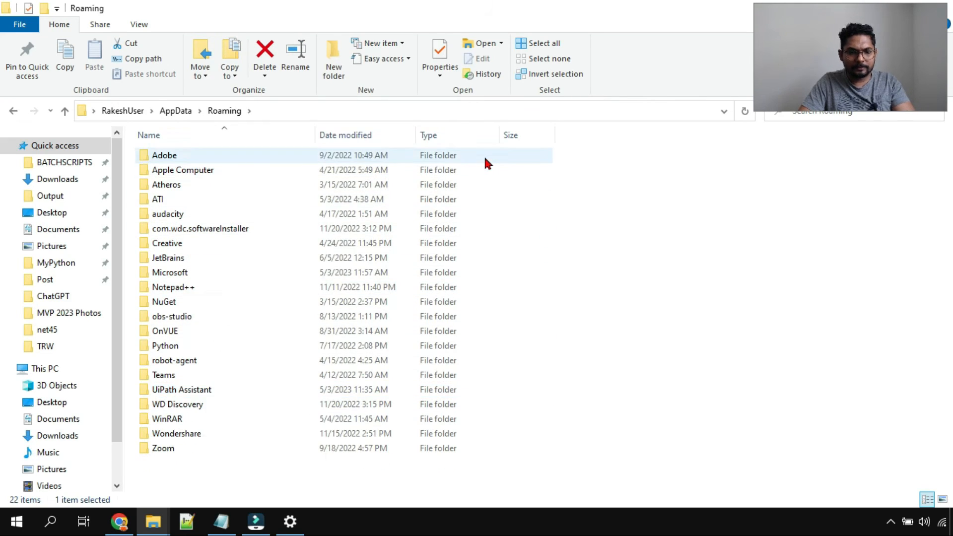
Look through the AppData\Local folder for leftover UiPath folders, comparing with the Notepad list, and close its window.
left_click(188, 390)
key("alt+Tab")
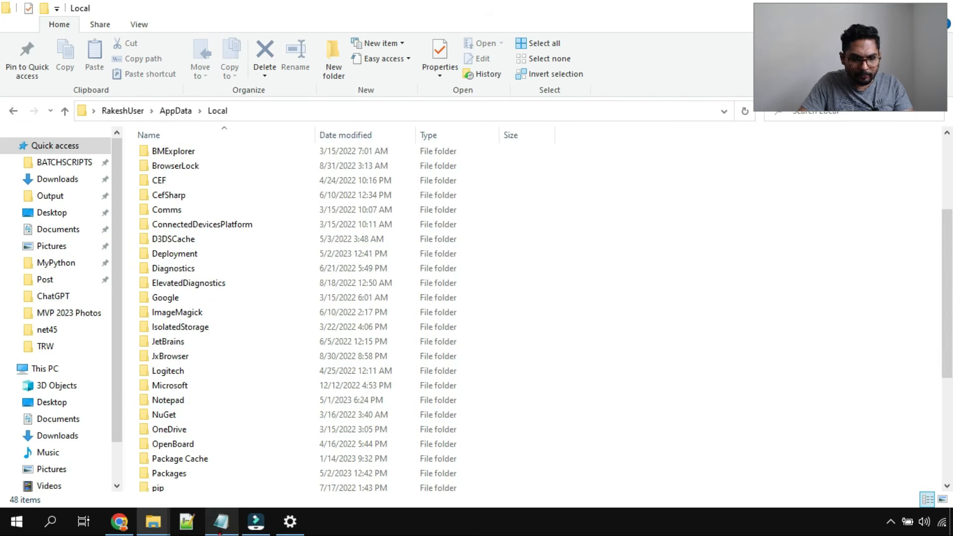
left_click(221, 522)
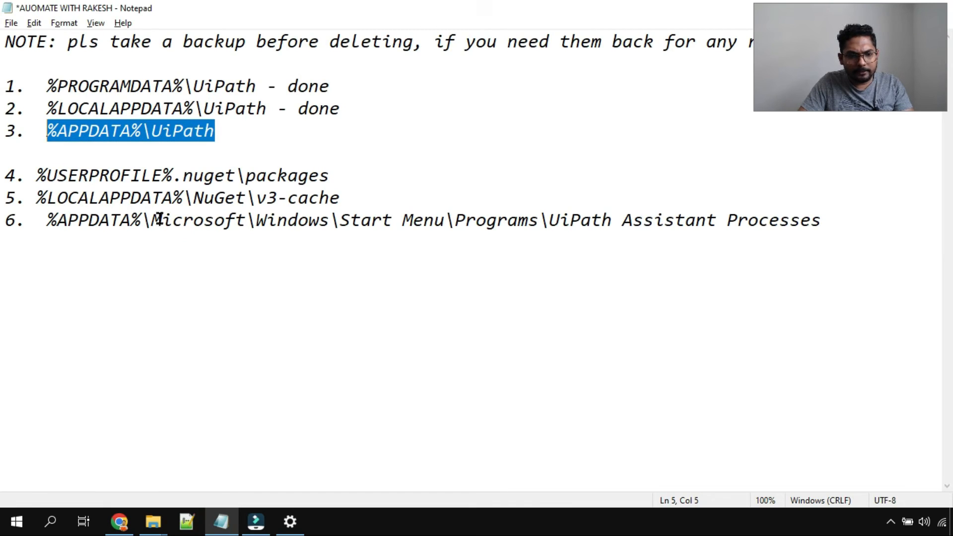
key("alt+Tab")
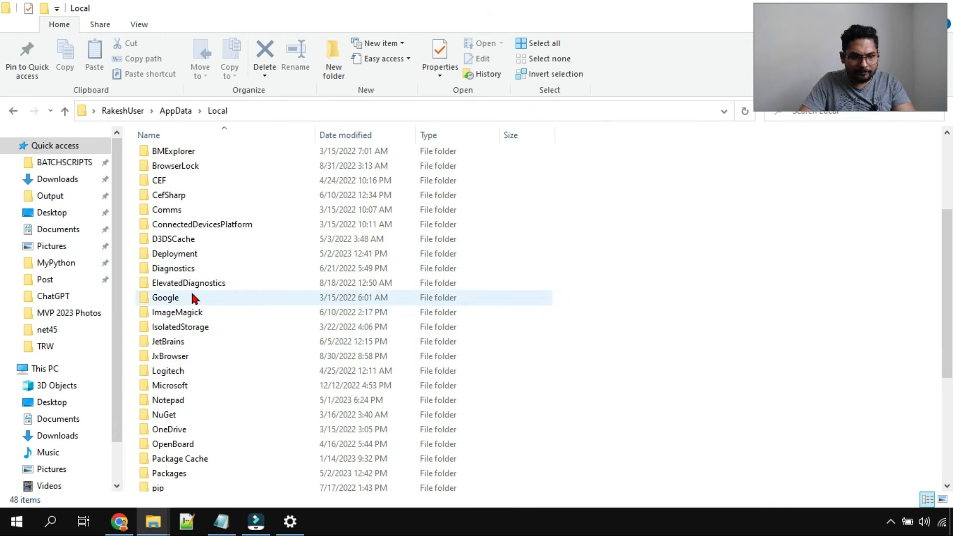
scroll(186, 318, "up", 2)
scroll(187, 326, "down", 2)
left_click(174, 352)
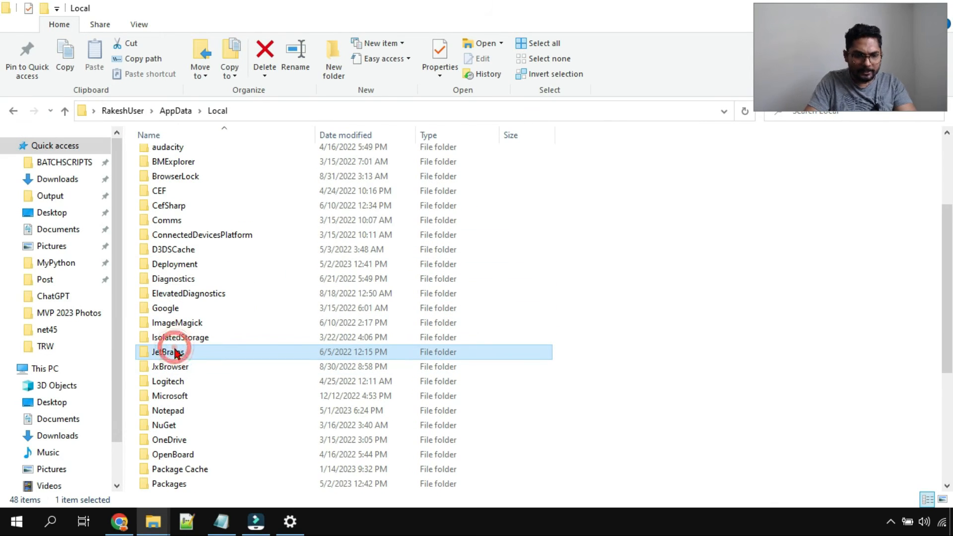
scroll(201, 296, "up", 3)
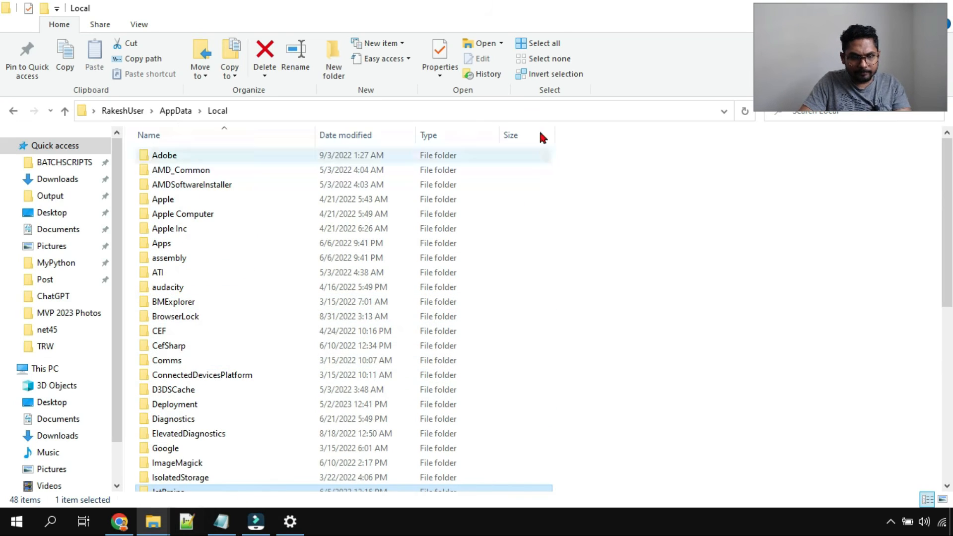
double_click(601, 15)
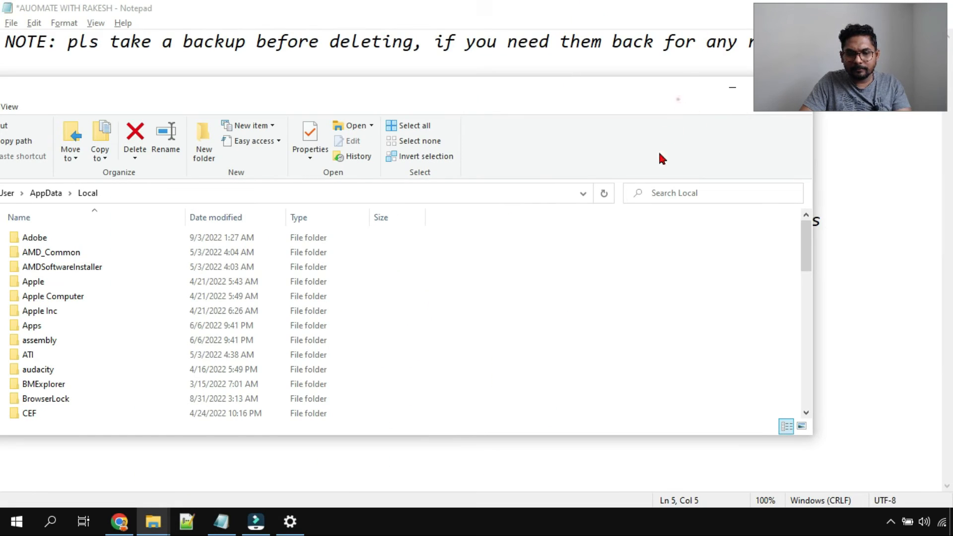
left_click_drag(644, 94, 666, 160)
left_click(820, 158)
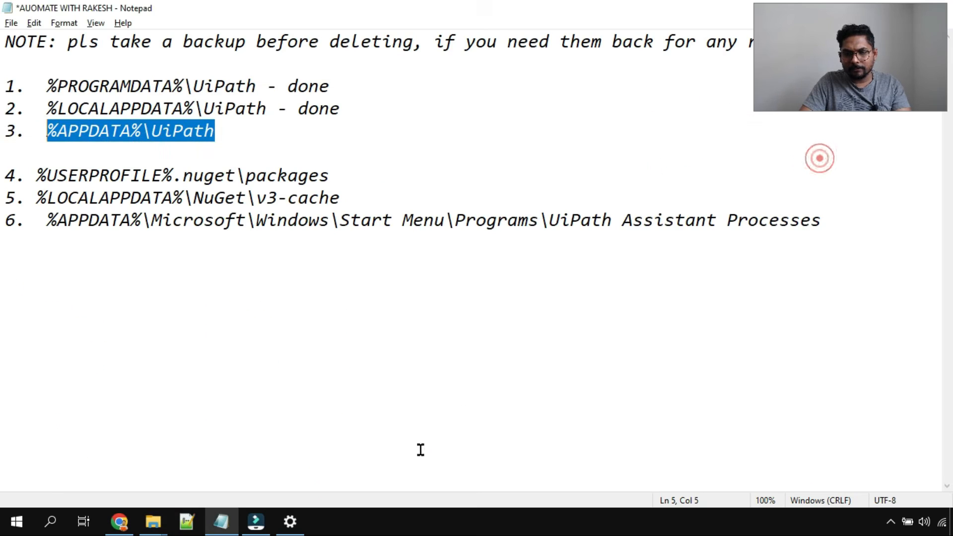
Return to the AppData\Roaming folder and delete its UiPath Assistant folder.
mouse_move(153, 522)
left_click(193, 476)
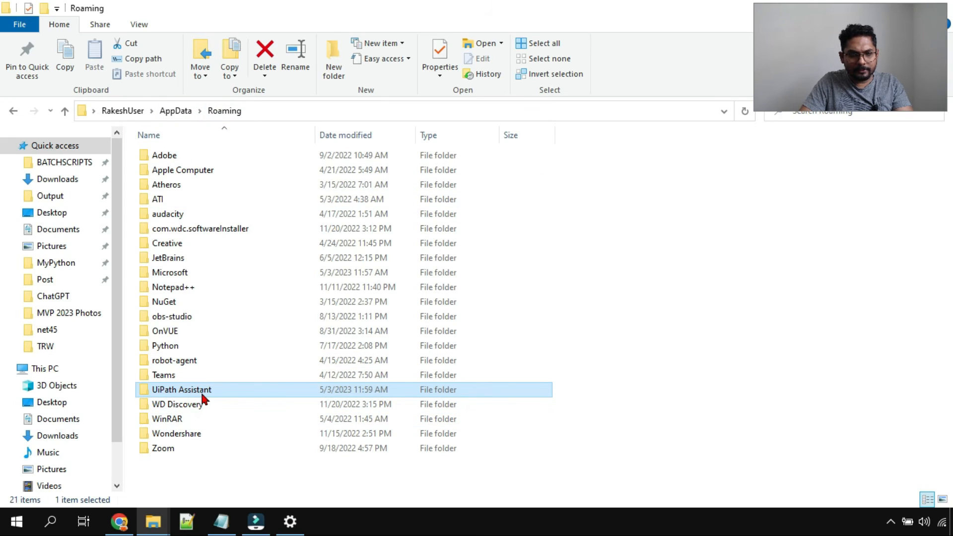
right_click(227, 392)
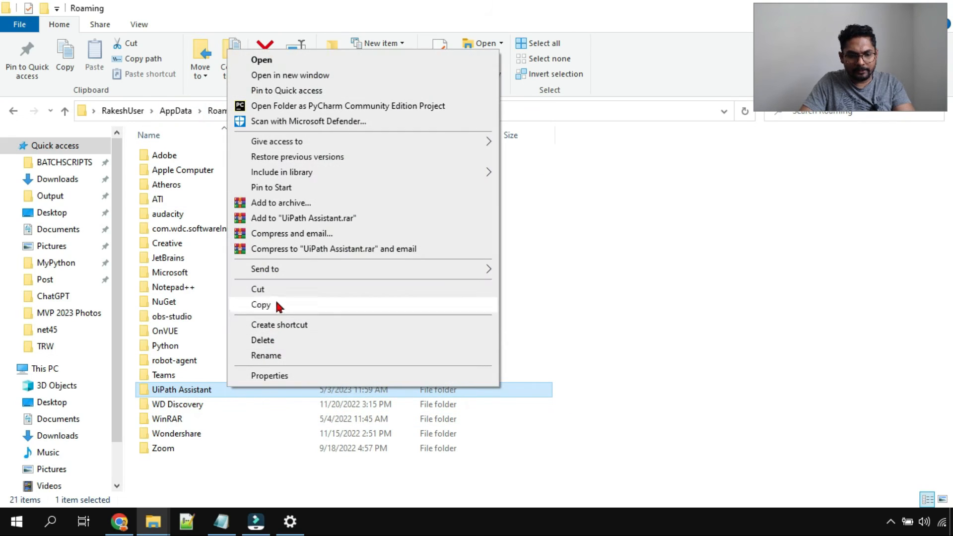
left_click(272, 343)
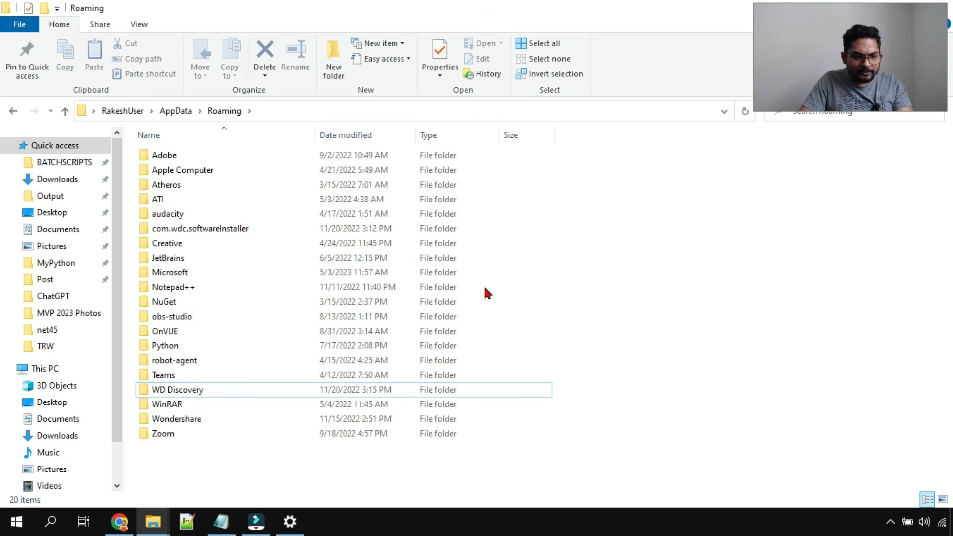
In Notepad, add "- done" after the third path, %APPDATA%\UiPath, and copy the fourth path, %USERPROFILE%.nuget\packages.
left_click(217, 524)
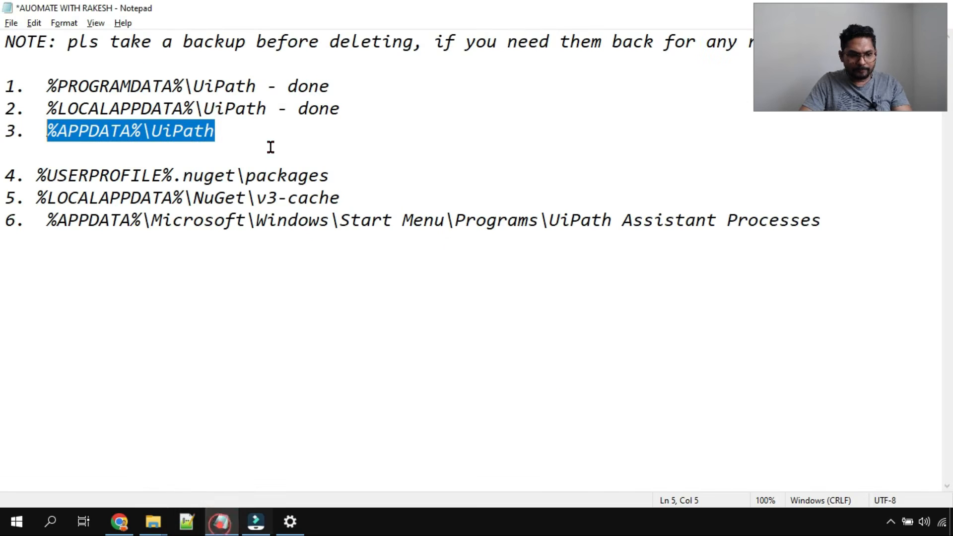
left_click(241, 130)
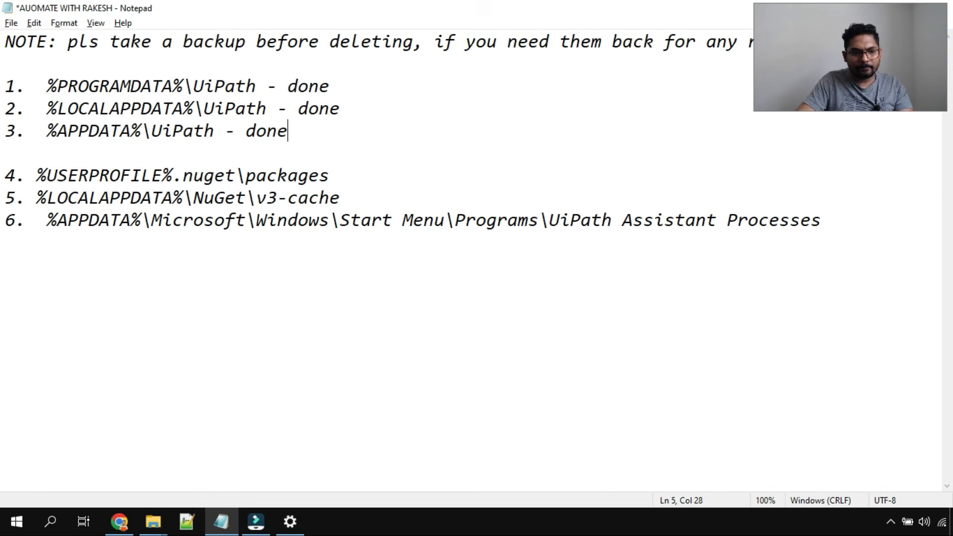
left_click_drag(39, 175, 326, 178)
key("ctrl+c")
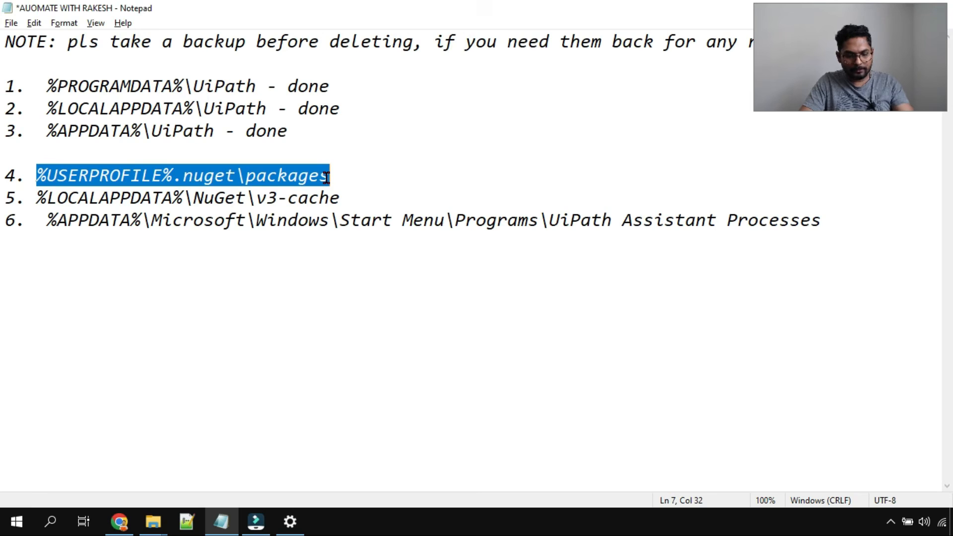
Try to open the copied path %USERPROFILE%.nuget\packages through Run.
key("super+r")
key("ctrl+v")
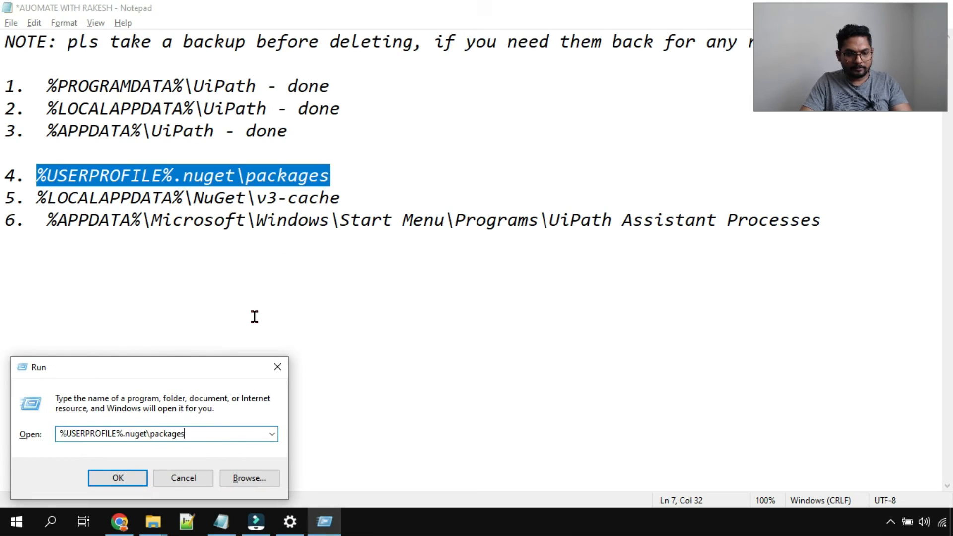
left_click(133, 480)
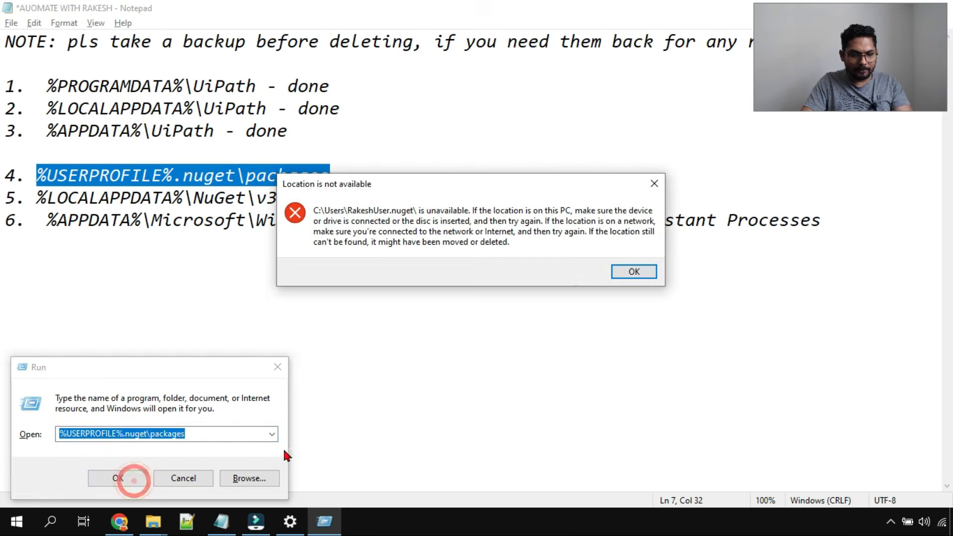
left_click(636, 272)
Shorten the Run path to %USERPROFILE%, open the user profile folder and maximize its window.
left_click(187, 434)
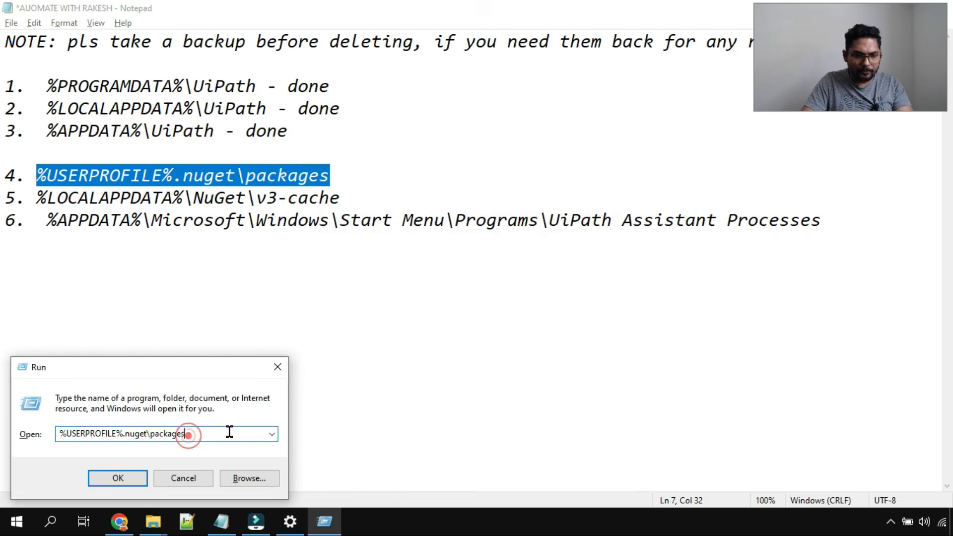
key("BackSpace")
key("BackSpace")
key("BackSpace")
key("BackSpace")
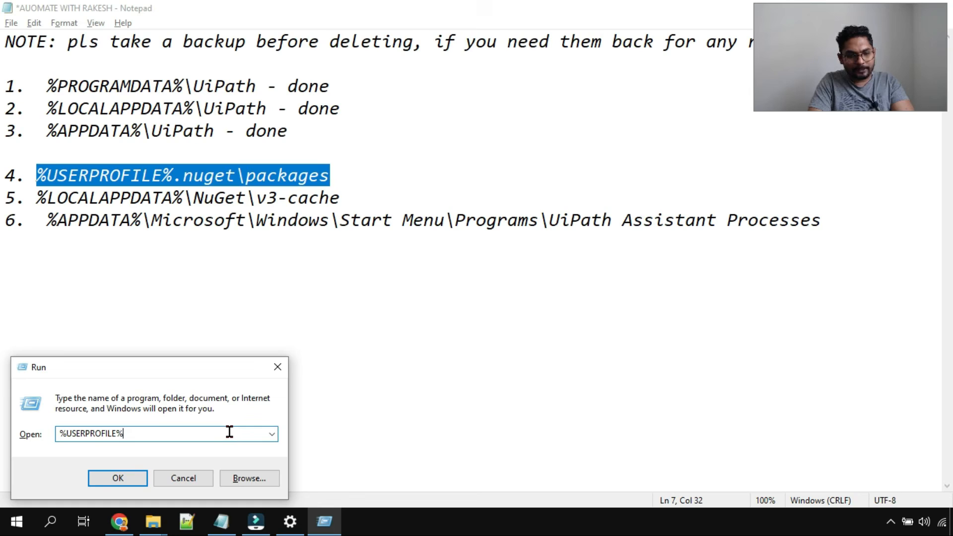
key("Return")
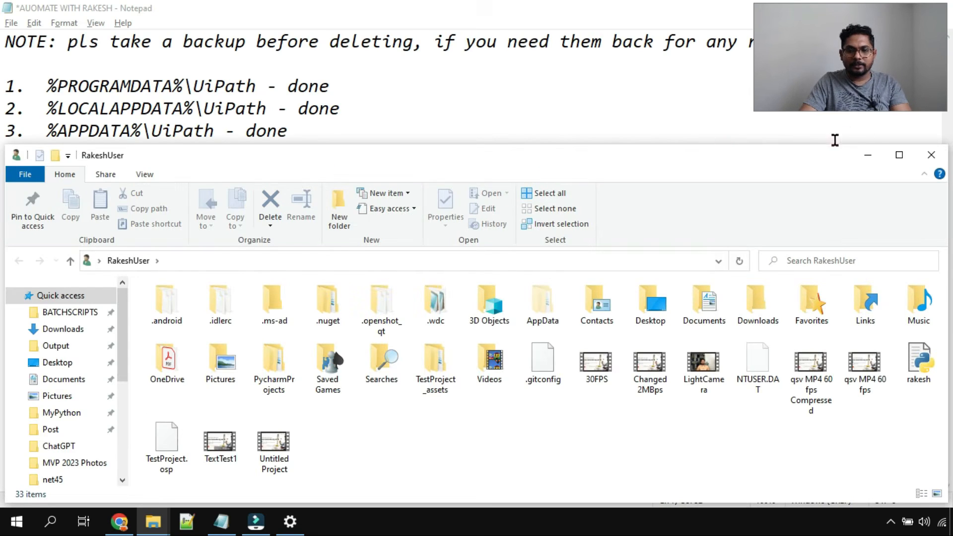
left_click(897, 156)
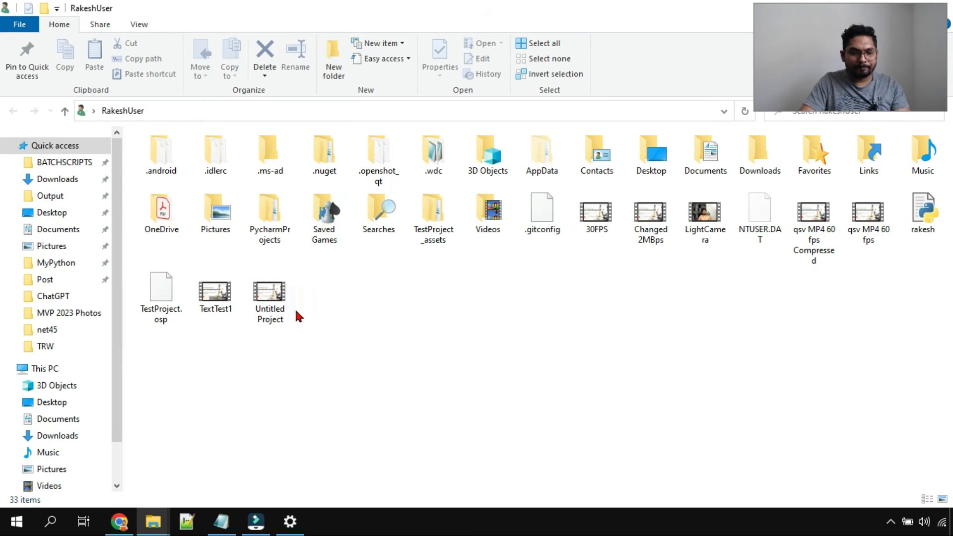
Open the packages folder inside .nuget and examine its UiPath packages, including the uipath.webapi.activities versions.
double_click(324, 158)
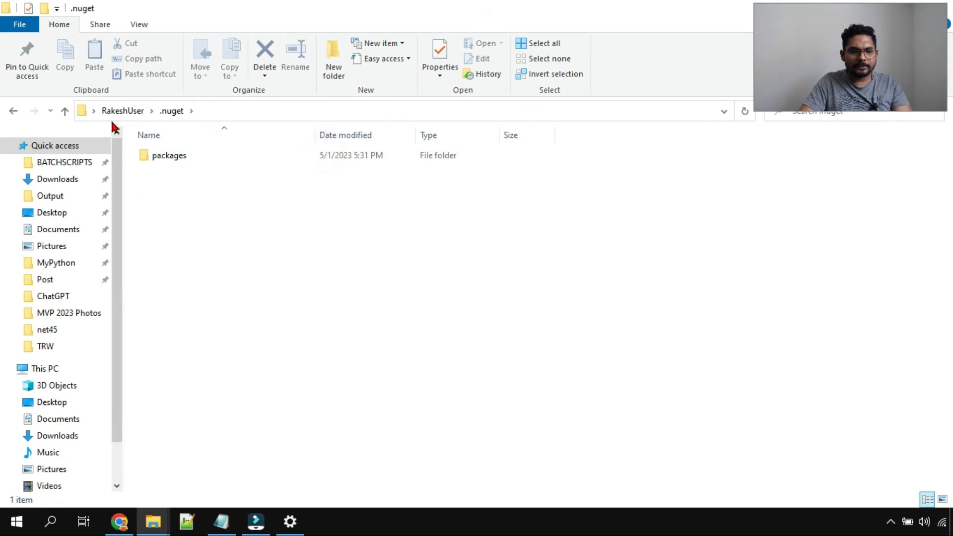
left_click(190, 155)
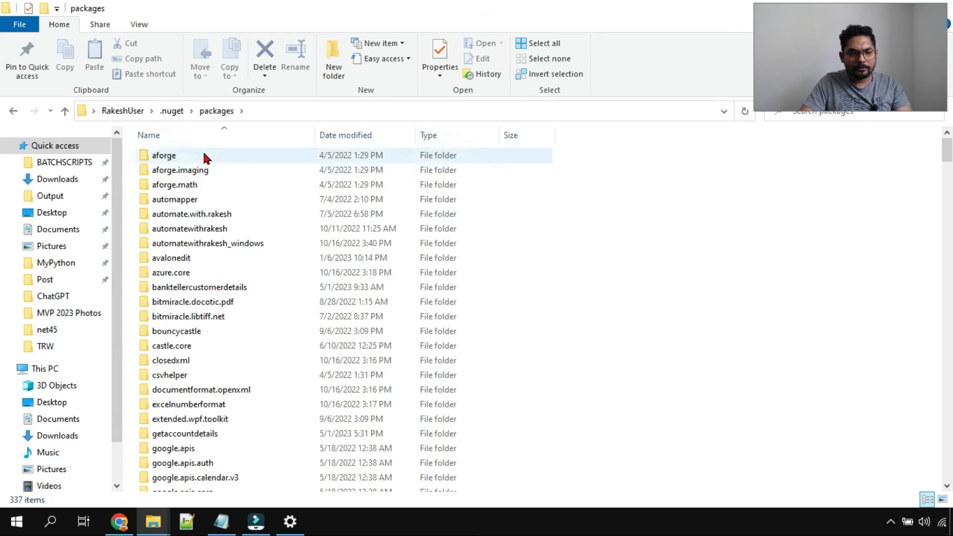
scroll(202, 372, "down", 8)
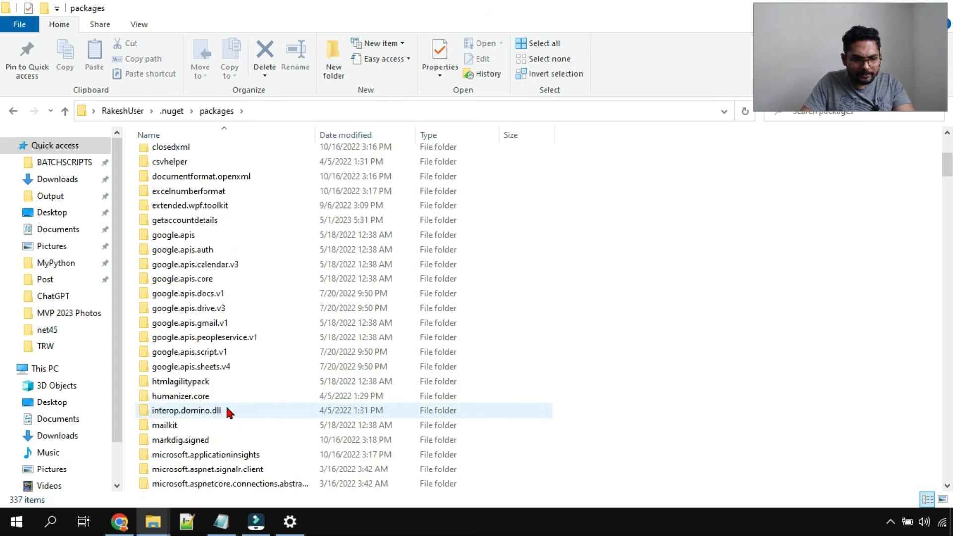
scroll(201, 382, "down", 4)
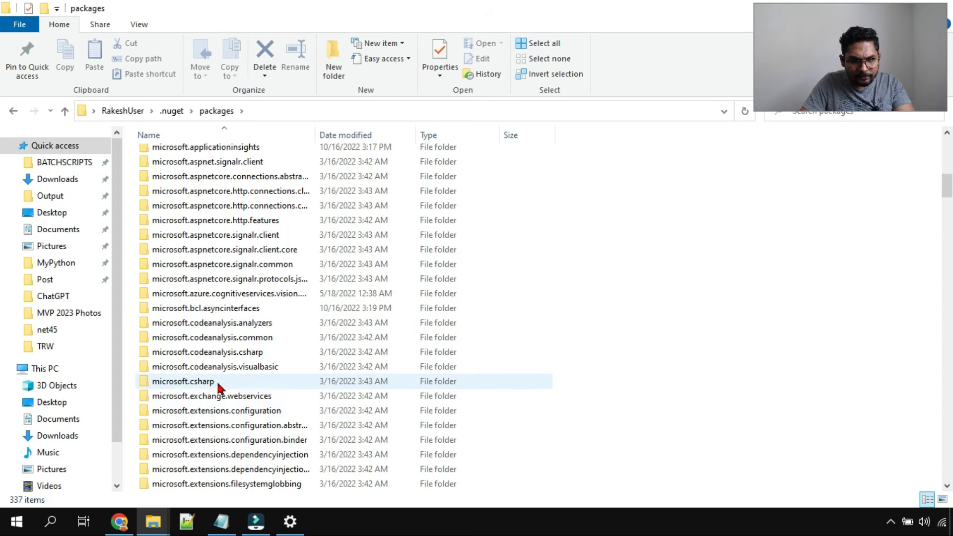
scroll(232, 377, "down", 20)
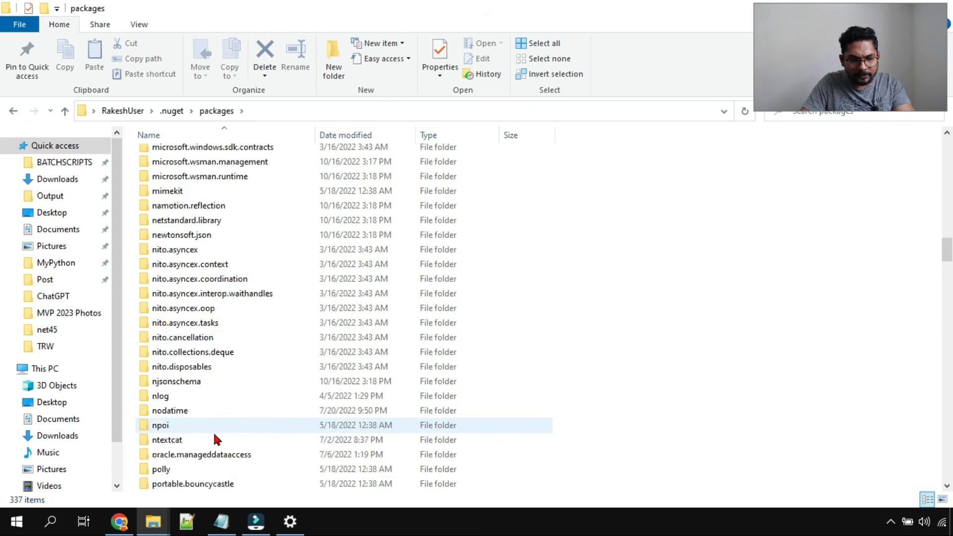
scroll(208, 422, "down", 20)
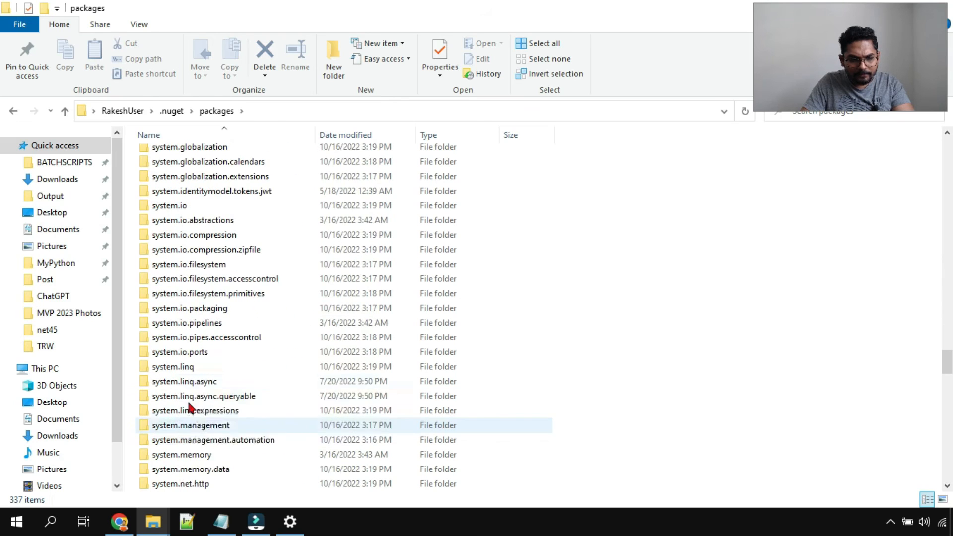
left_click(172, 383)
key("i")
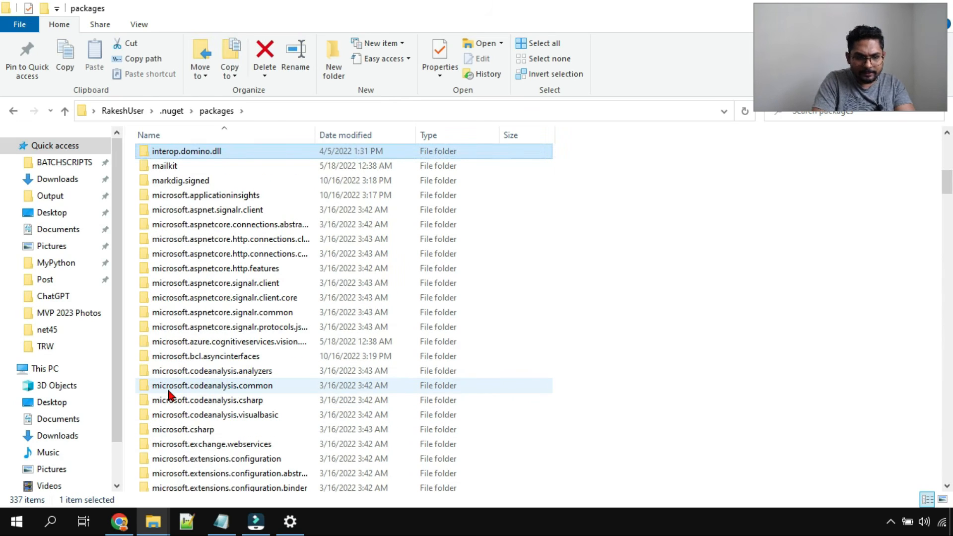
key("u")
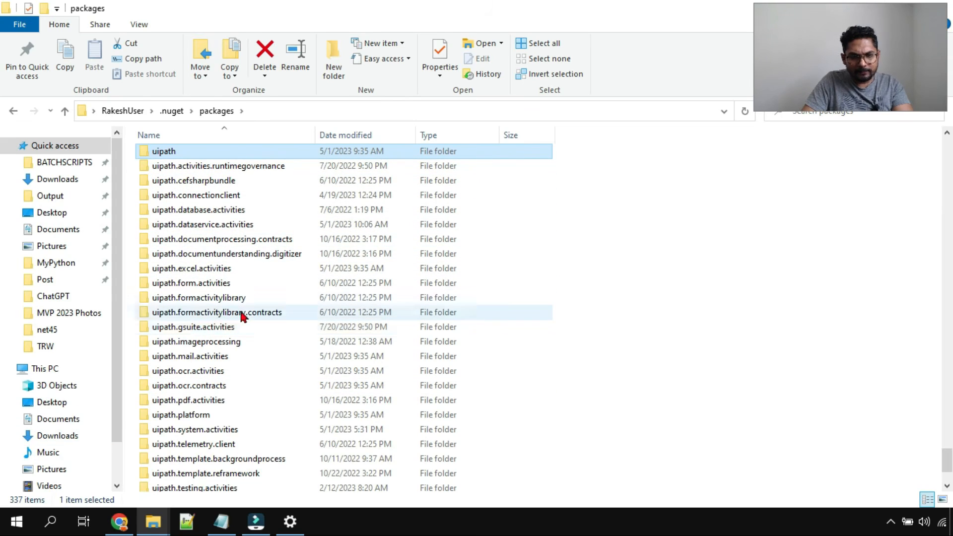
scroll(214, 377, "down", 3)
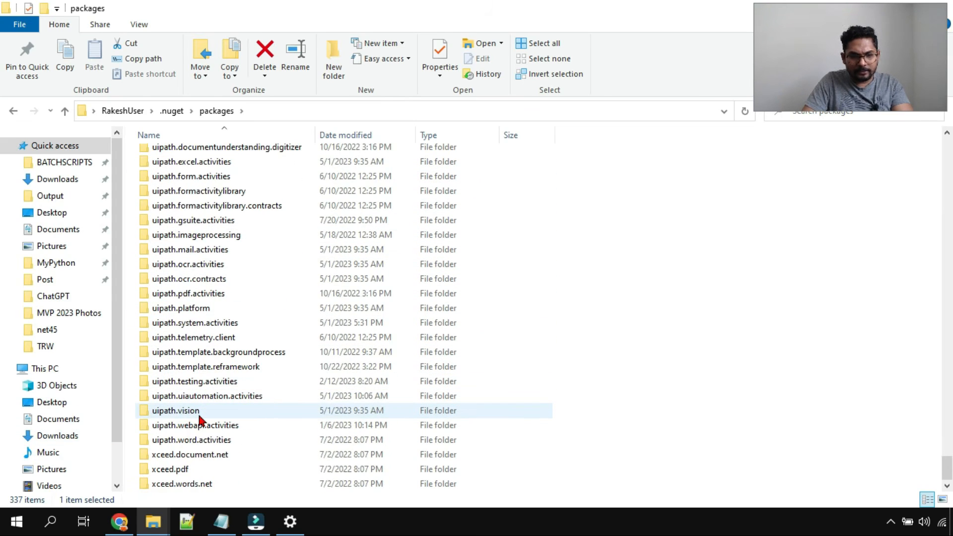
double_click(221, 428)
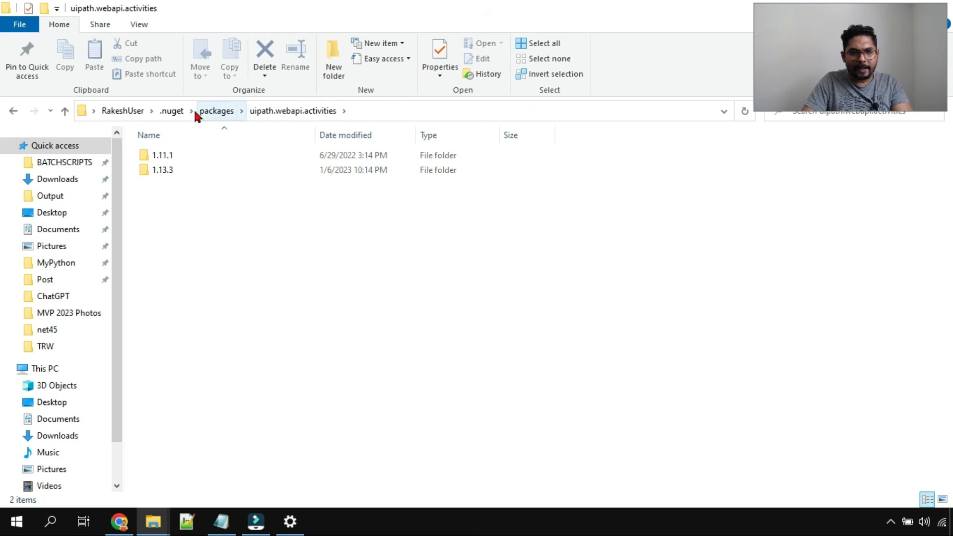
Go back up to the user profile folder and delete its .nuget folder.
left_click(173, 111)
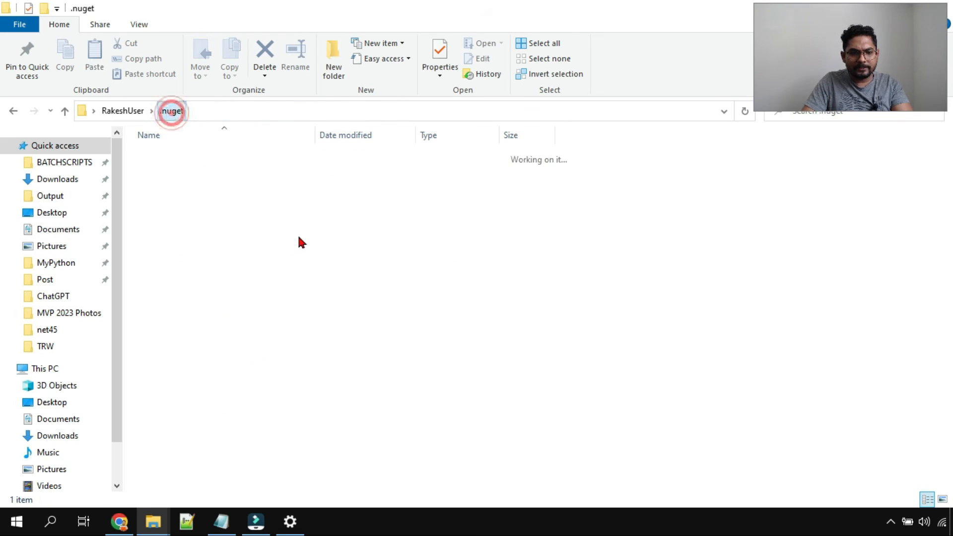
left_click(124, 112)
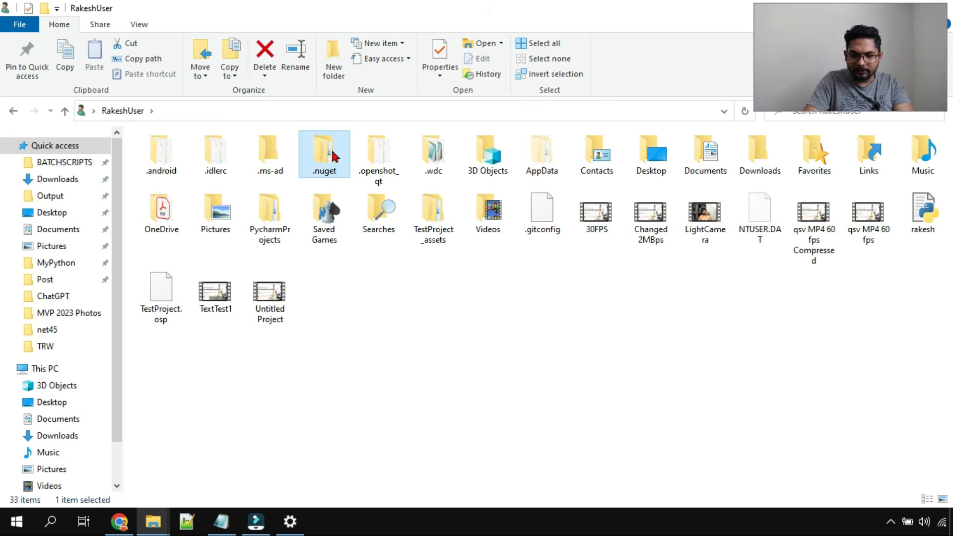
right_click(332, 150)
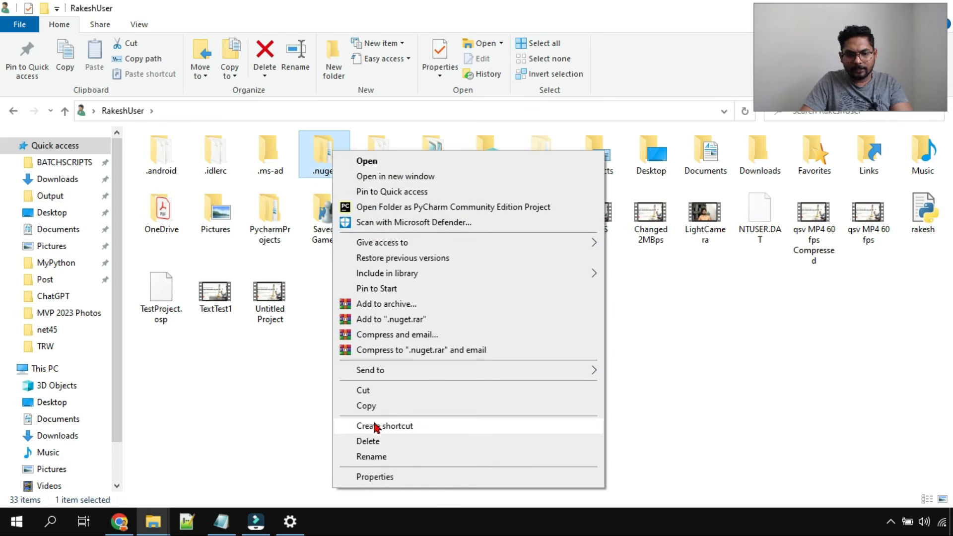
left_click(369, 442)
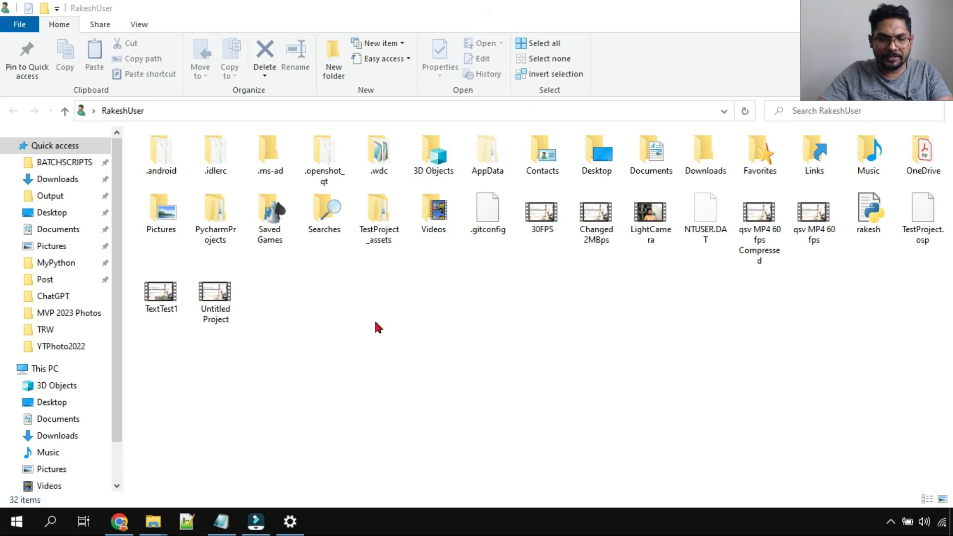
Copy the item 5 path %LOCALAPPDATA%\NuGet\v3-cache from Notepad and open that folder through Run.
left_click(221, 521)
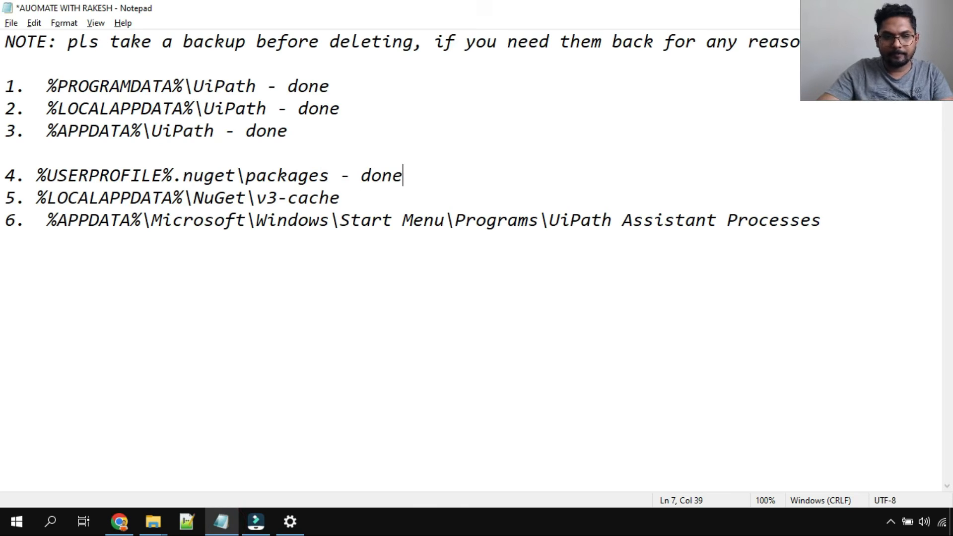
left_click_drag(34, 198, 335, 200)
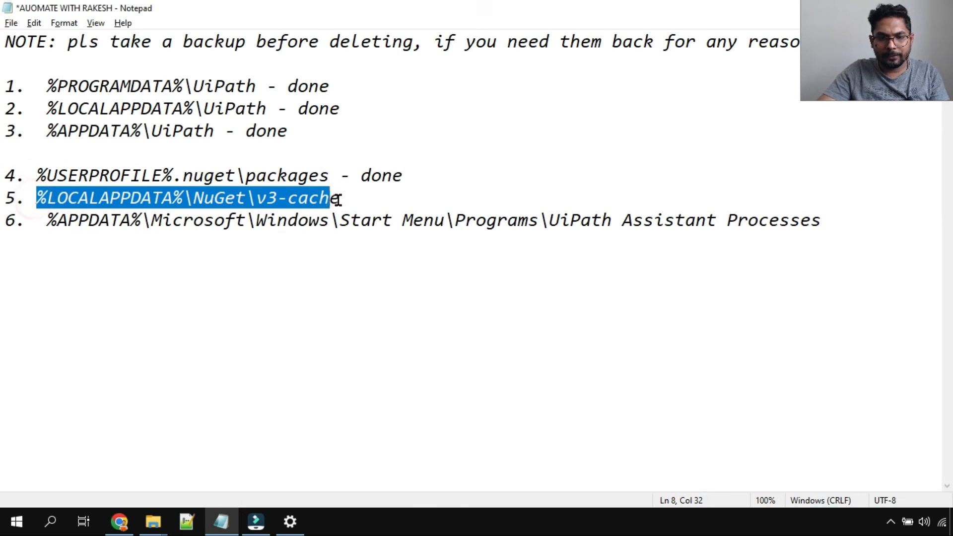
key("super+r")
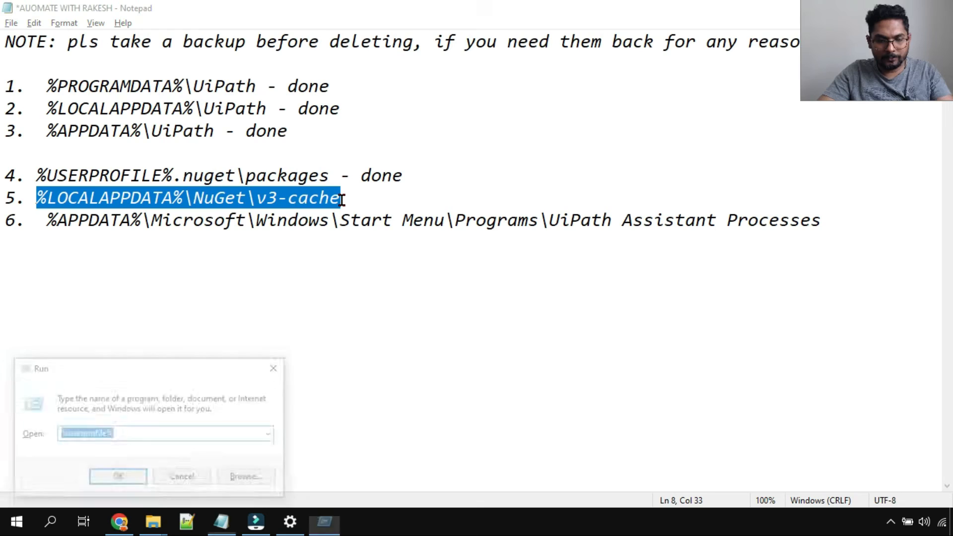
type("%LOCALAPPDATA%\\NuGet\\v3-cache")
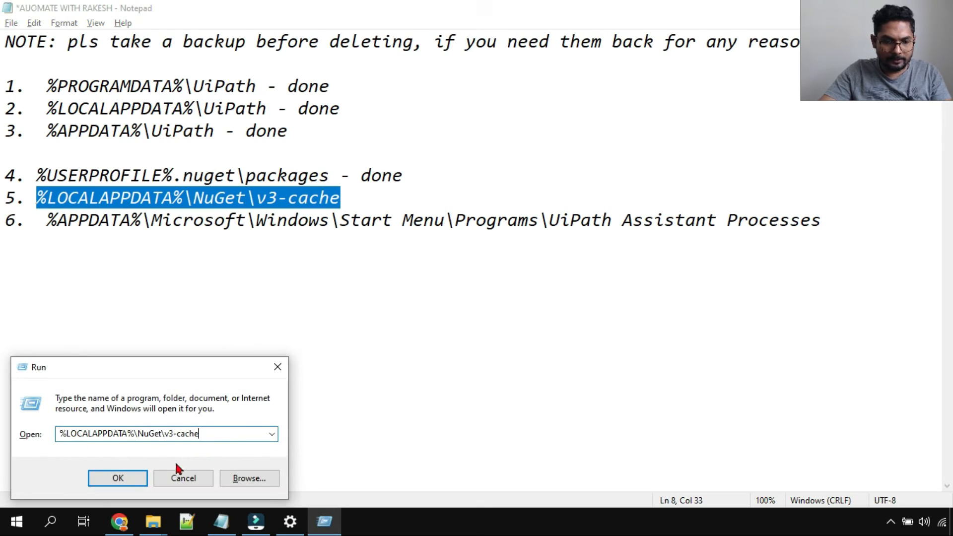
left_click(145, 480)
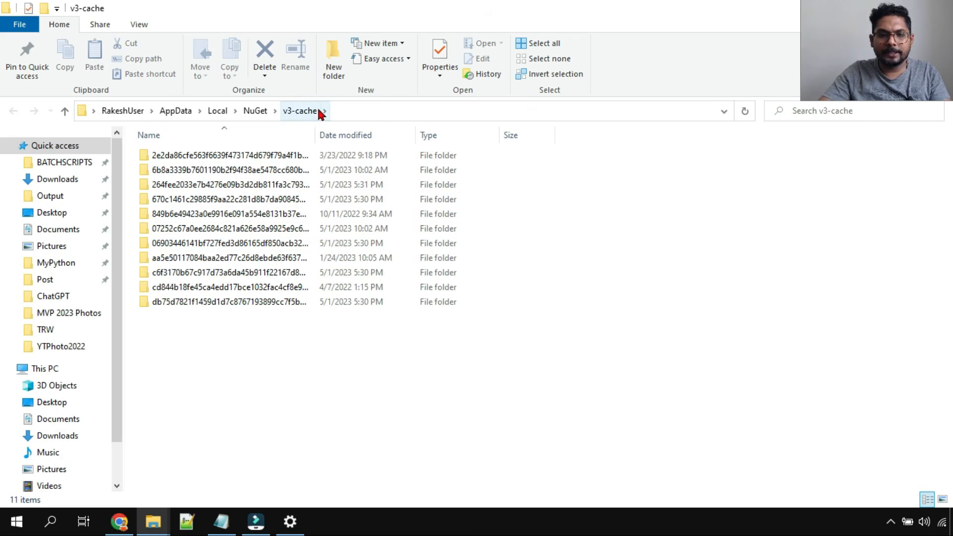
Go up from v3-cache to the AppData Local folder and delete its NuGet folder.
left_click(255, 111)
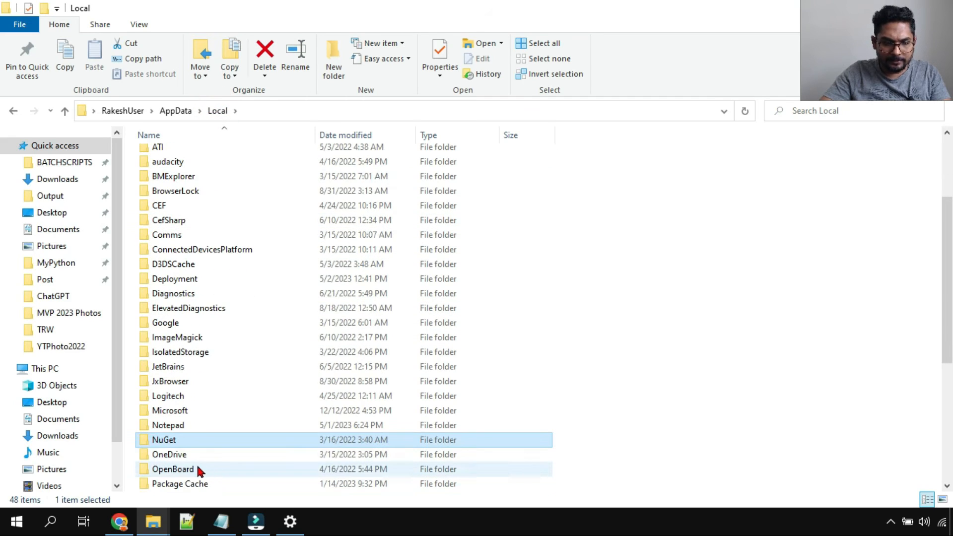
right_click(182, 443)
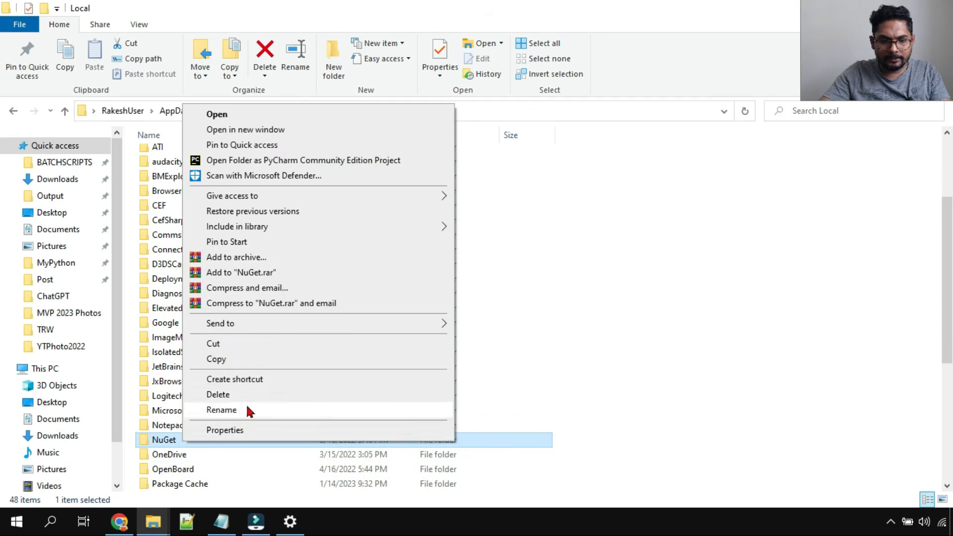
left_click(241, 398)
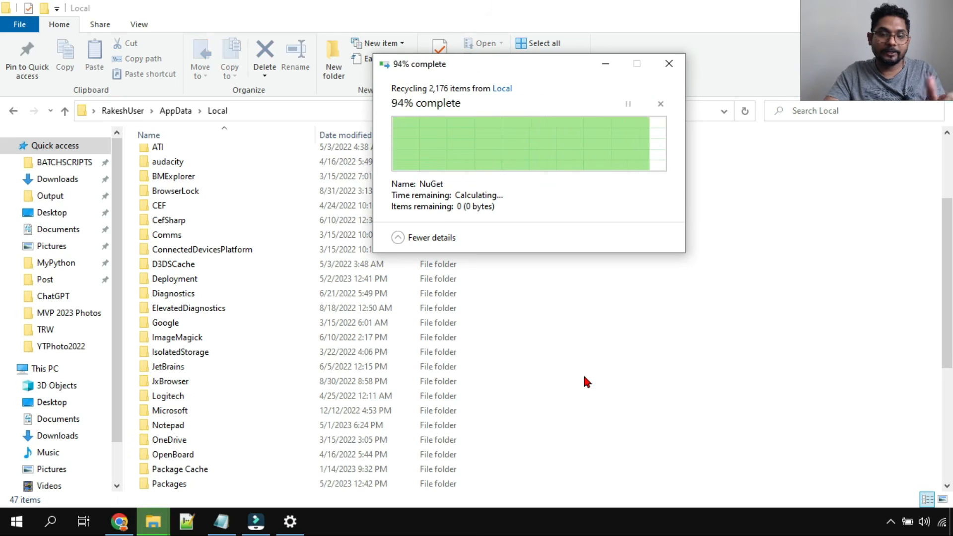
Switch to Notepad and mark item 5, the NuGet v3-cache path, with "-done".
left_click(221, 521)
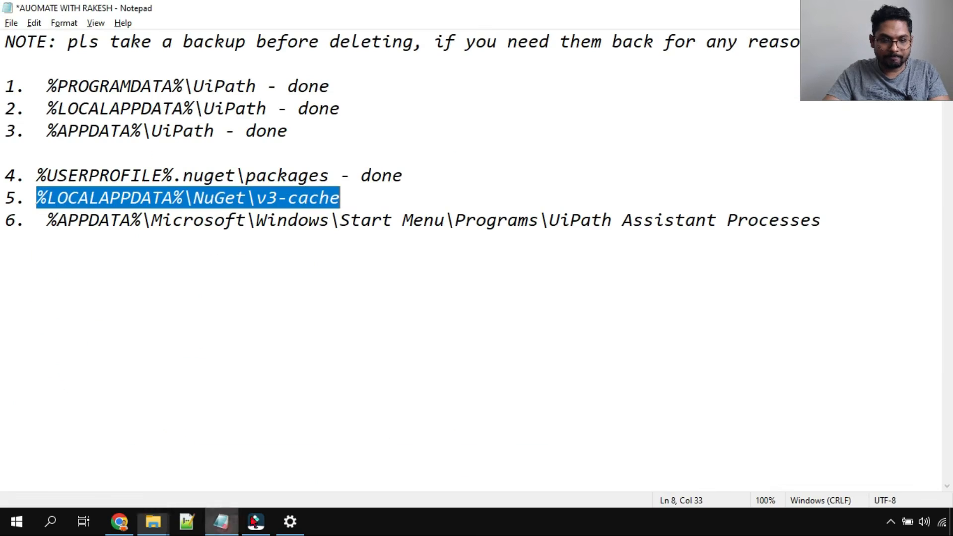
left_click_drag(372, 218, 375, 207)
left_click(380, 197)
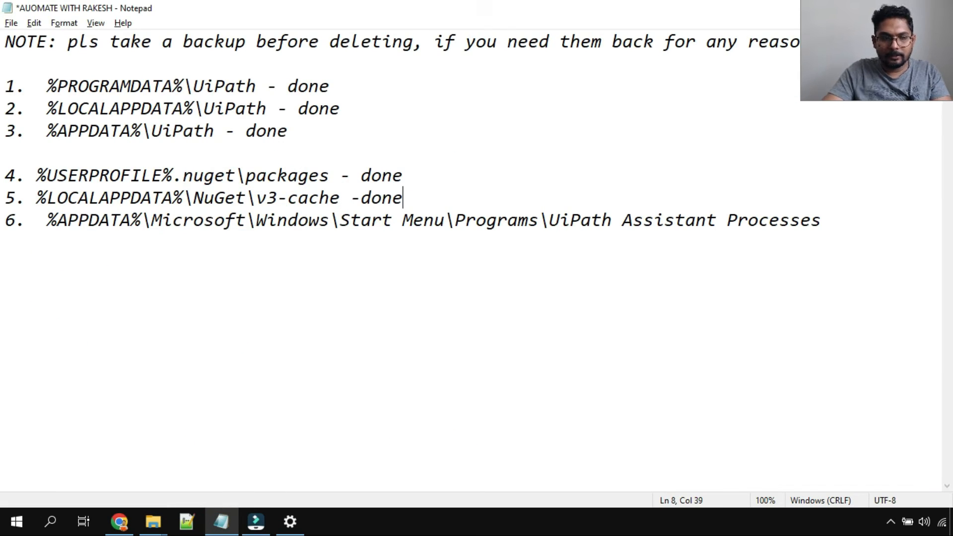
Try to open the full item 6 path %APPDATA%\Microsoft\Windows\Start Menu\Programs\UiPath Assistant Processes through Run.
left_click_drag(42, 222, 812, 239)
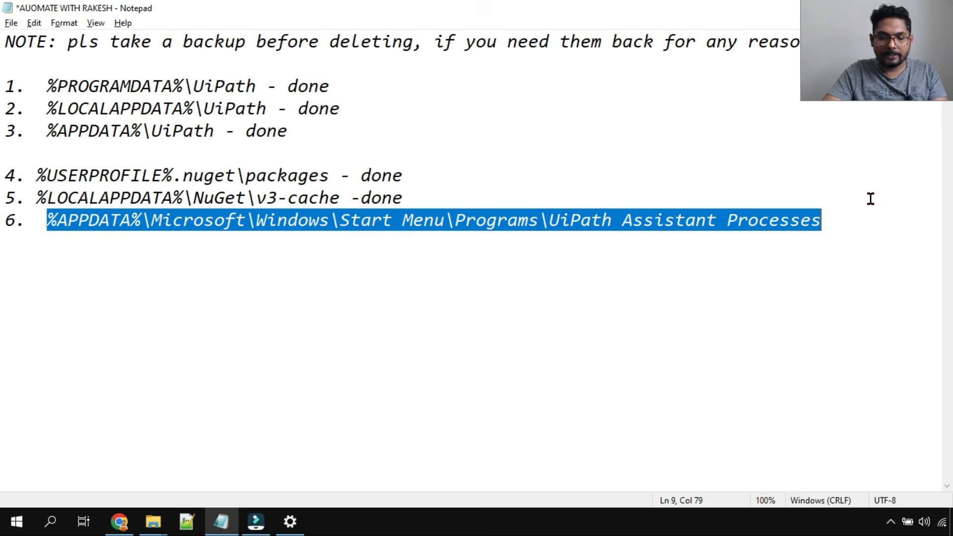
key("super+r")
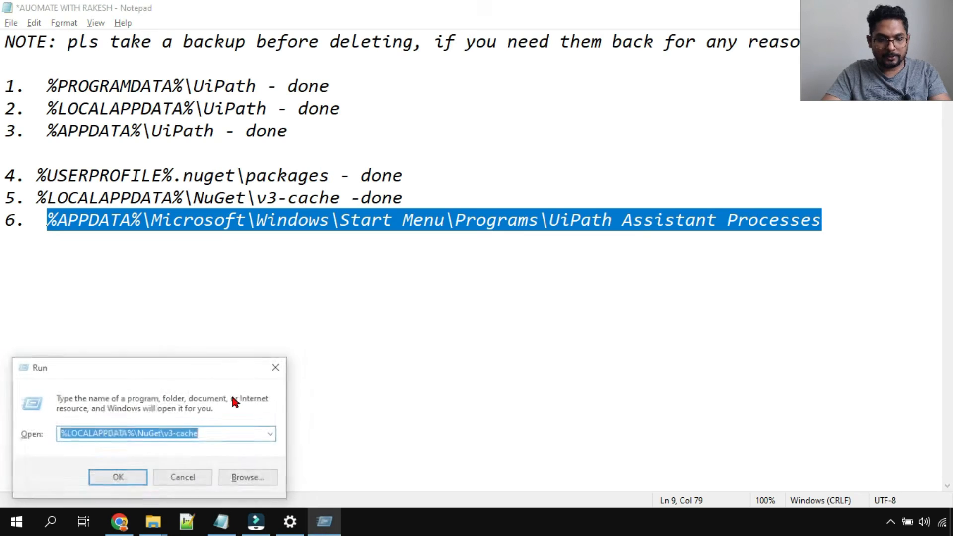
left_click(132, 475)
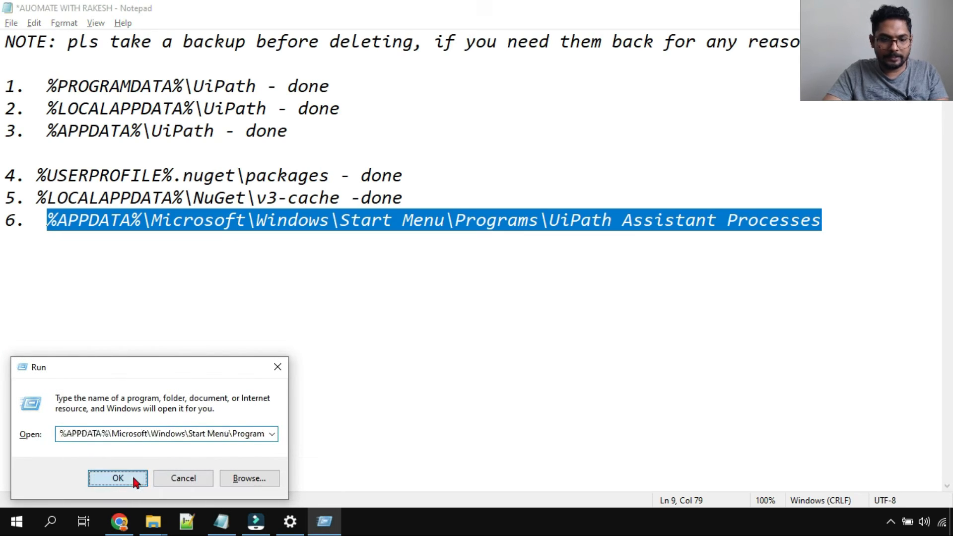
left_click(630, 264)
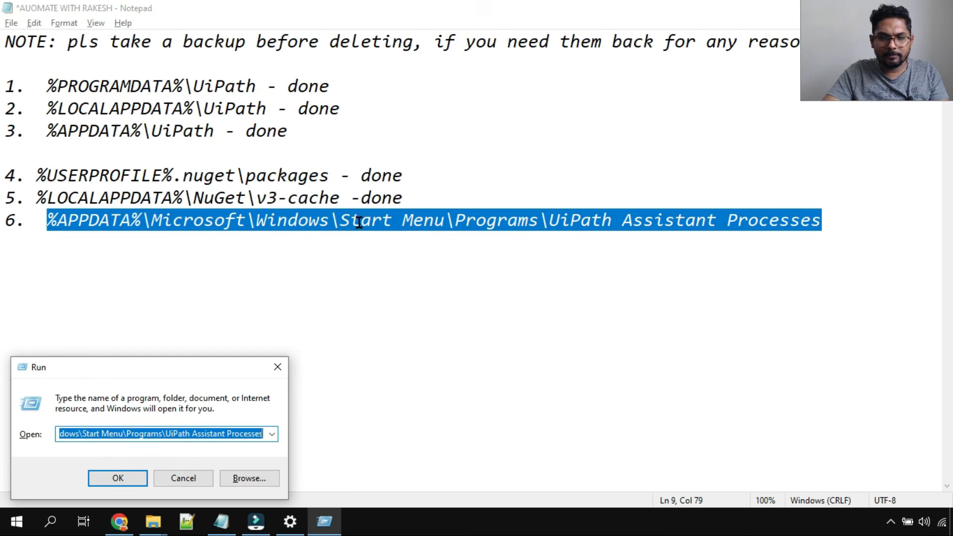
Copy only %APPDATA%\Microsoft\Windows\Start Menu\Programs from item 6 and open that folder through Run.
left_click_drag(541, 220, 46, 227)
key("ctrl+c")
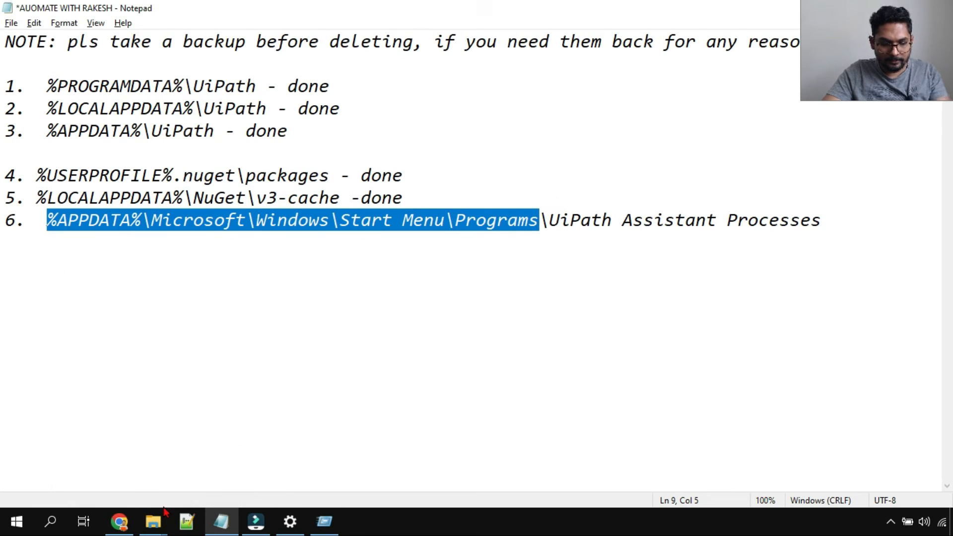
key("super+r")
key("ctrl+v")
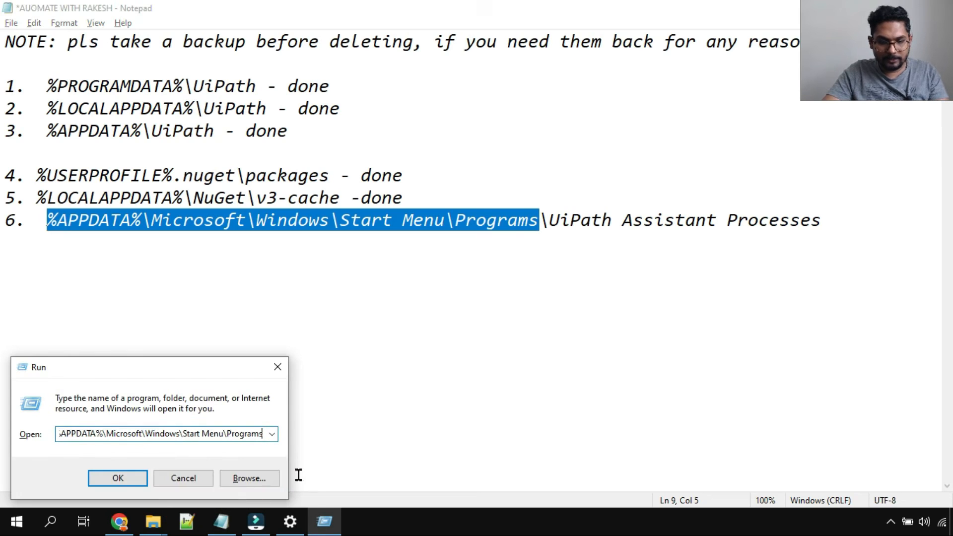
left_click(134, 483)
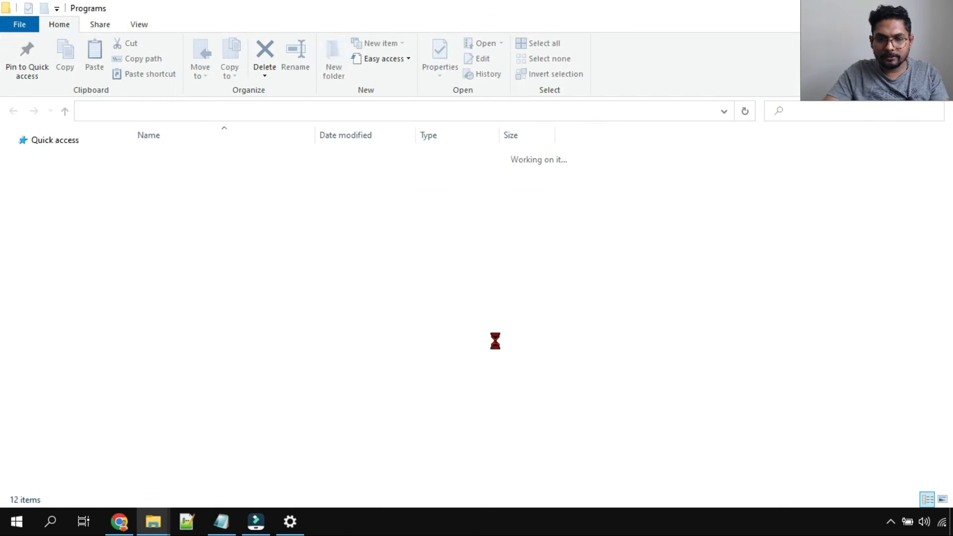
Check the item 6 folder name in Notepad and delete the UiPath Assistant Automations folder from the Start Menu Programs folder.
key("alt+Tab")
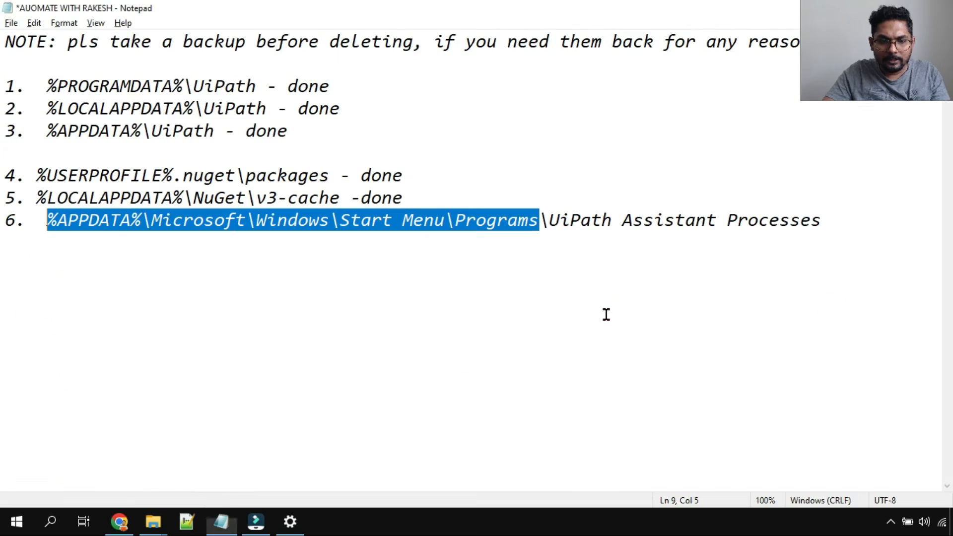
key("alt+Tab")
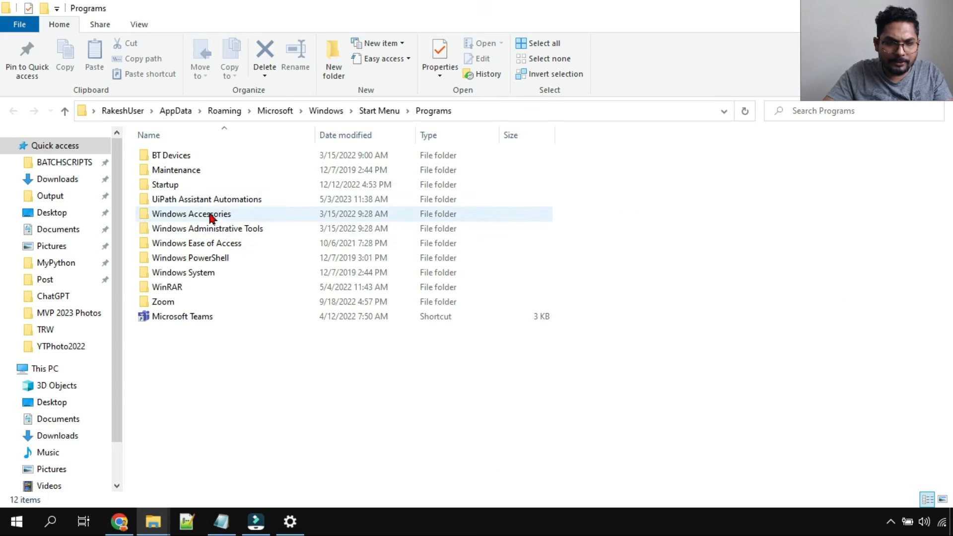
left_click(213, 197)
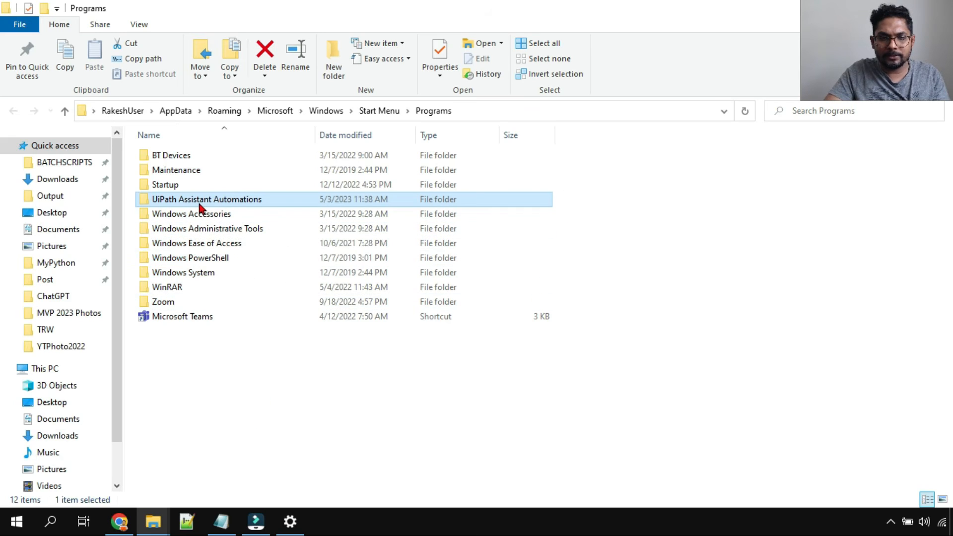
right_click(200, 207)
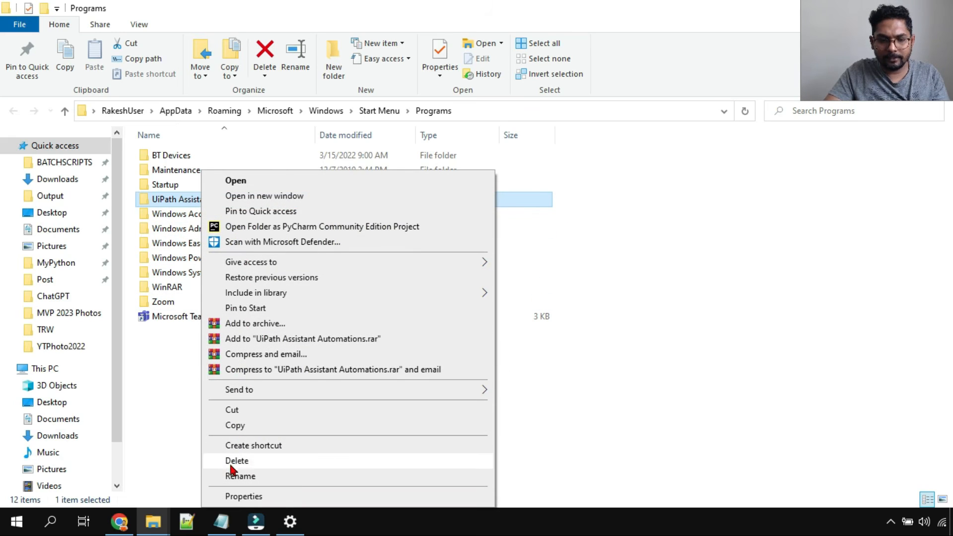
left_click(231, 466)
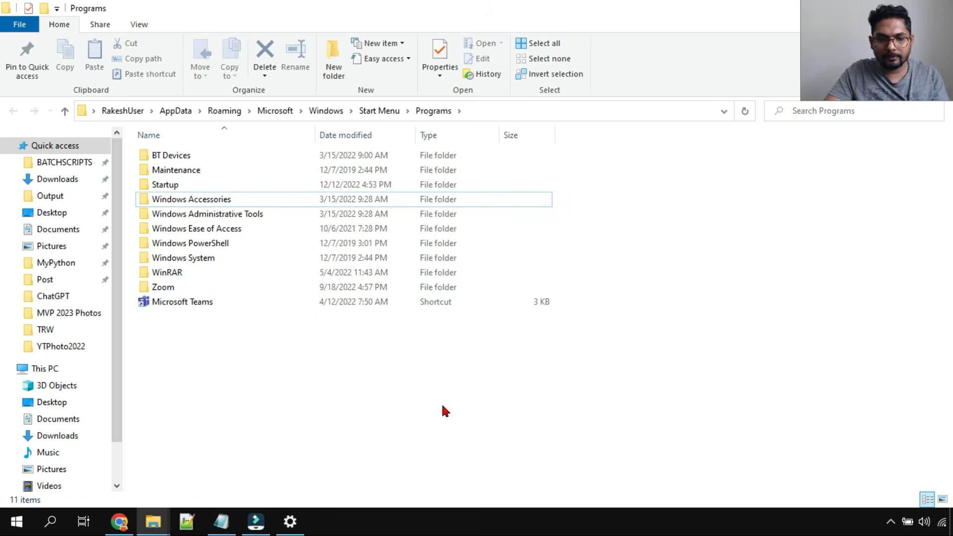
Switch to Notepad and mark item 6, the UiPath Assistant Processes path, with "- done".
left_click(221, 521)
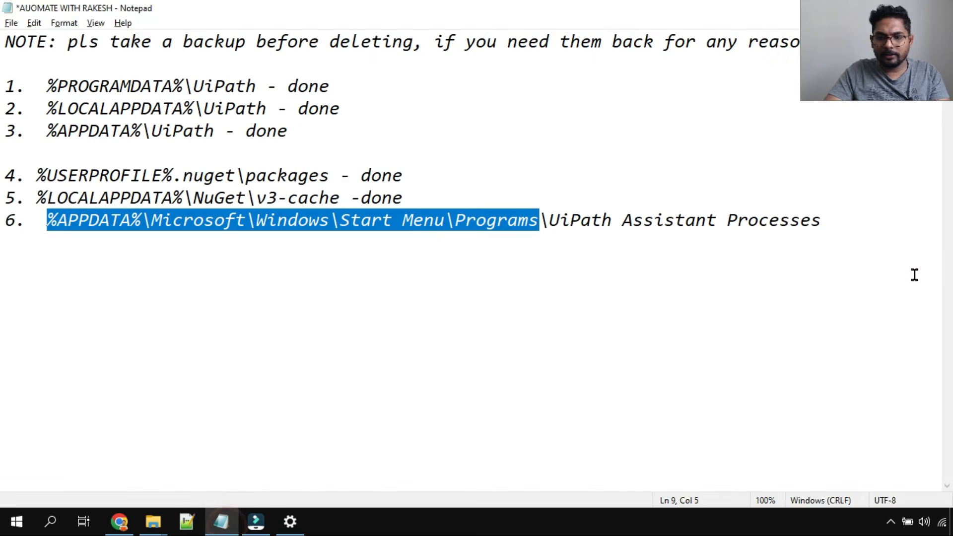
left_click(855, 235)
type("- done")
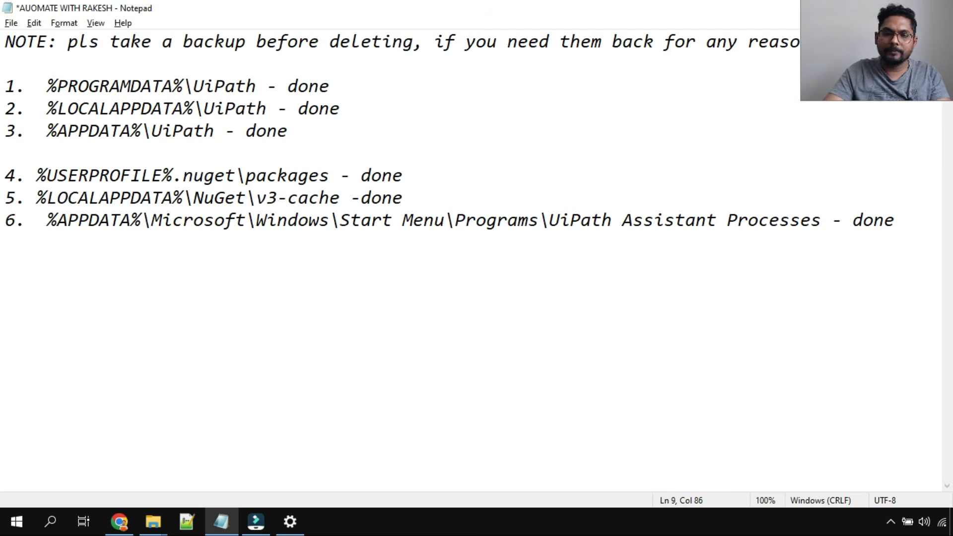
left_click(473, 313)
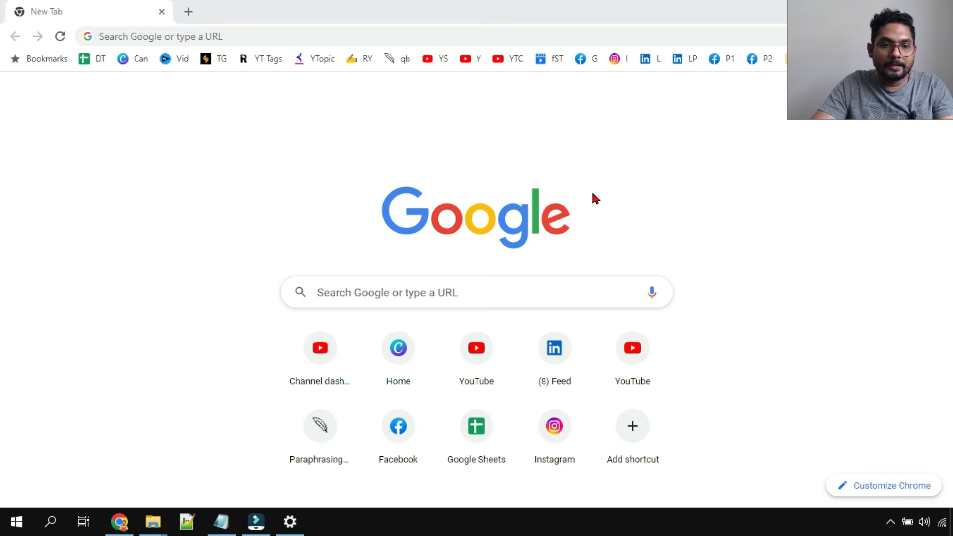
Open cloud.uipath.com in Chrome and go to the Automation Cloud home page.
left_click(168, 37)
type("cl")
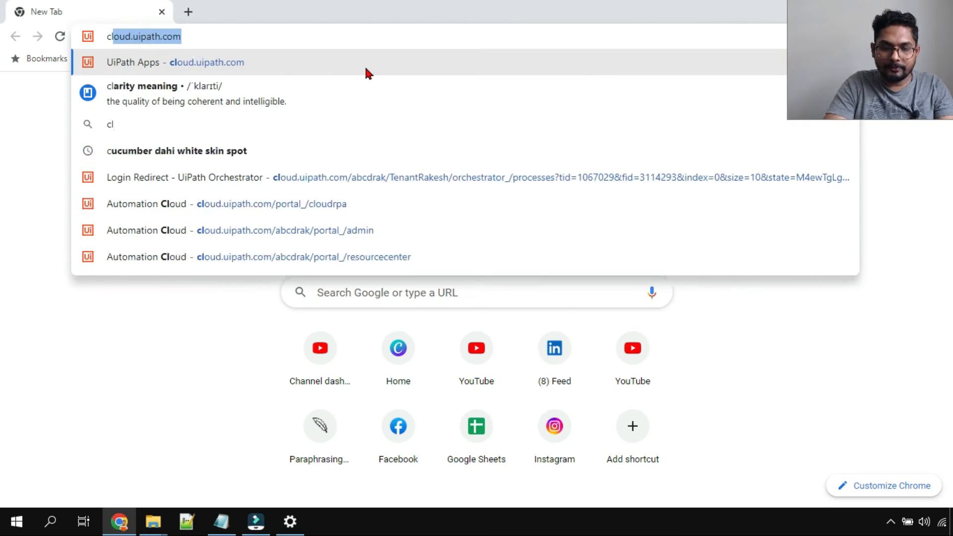
key("BackSpace")
type("lo")
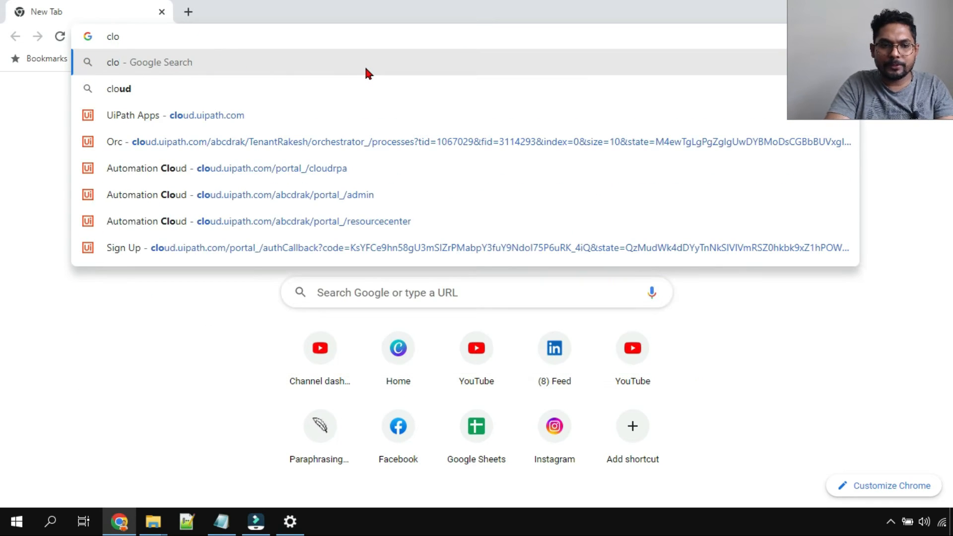
type("u.")
key("BackSpace")
type("d.")
key("Return")
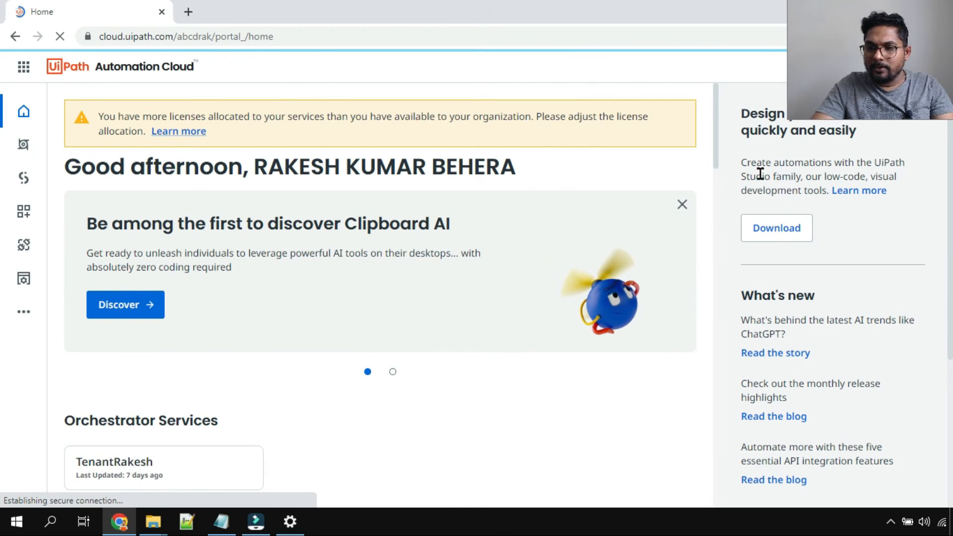
left_click(26, 115)
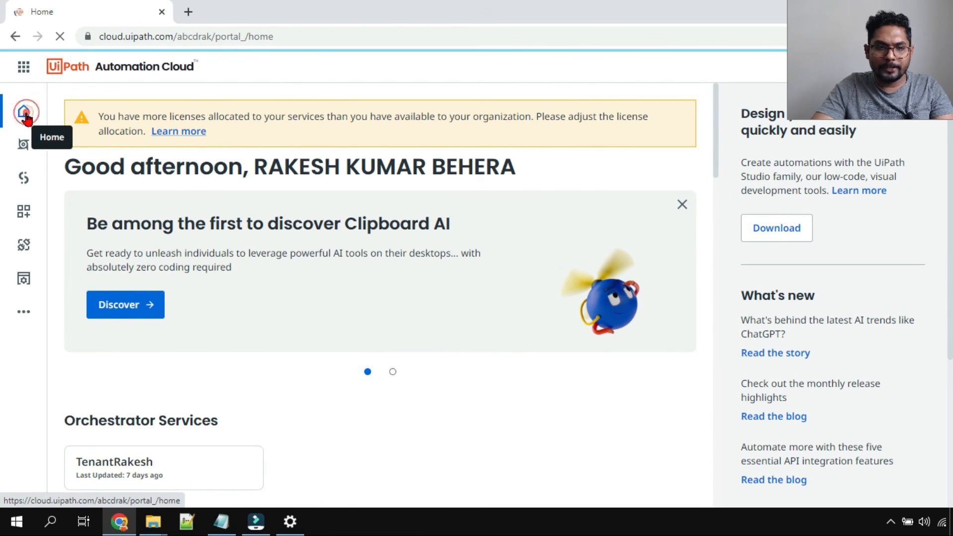
Download the UiPathStudioCloud.msi installer from the Automation Cloud home page and launch it.
left_click(778, 229)
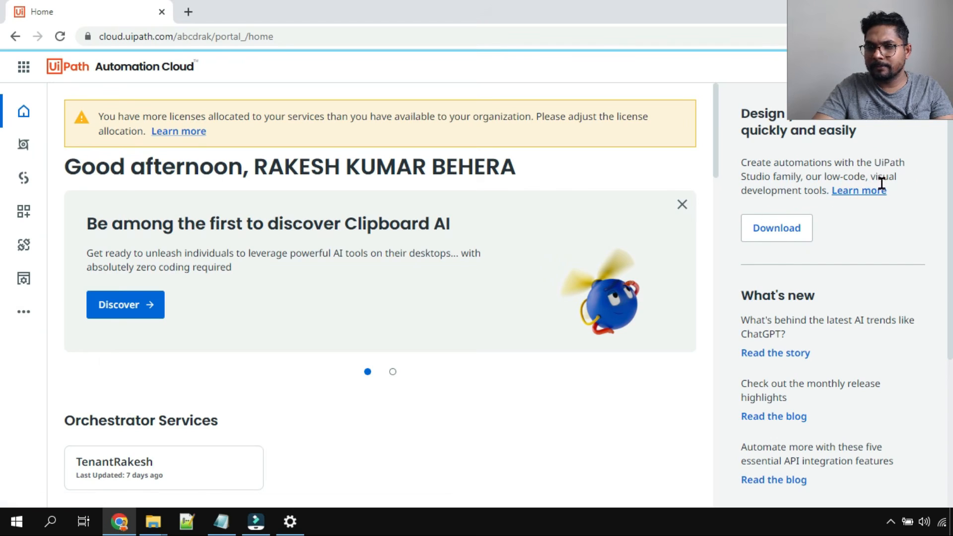
left_click(782, 232)
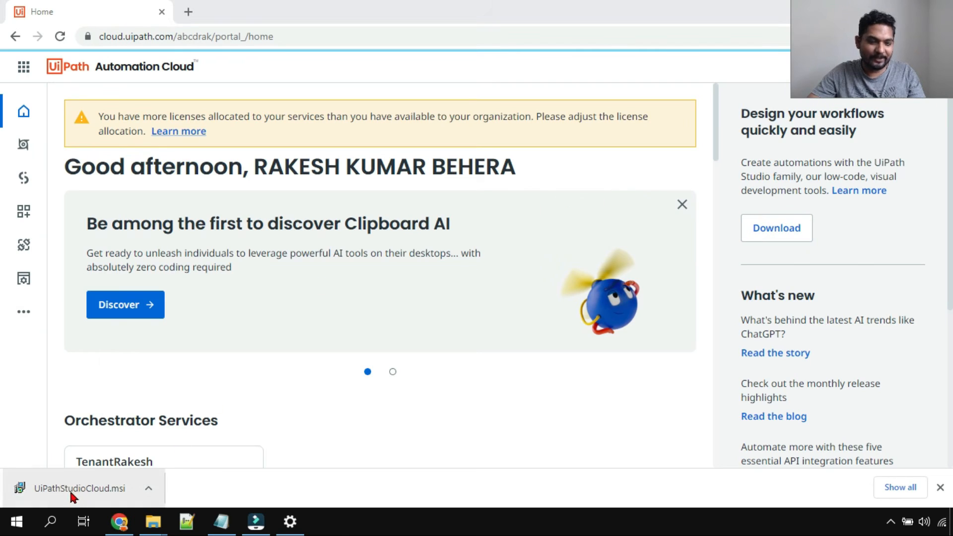
left_click(97, 490)
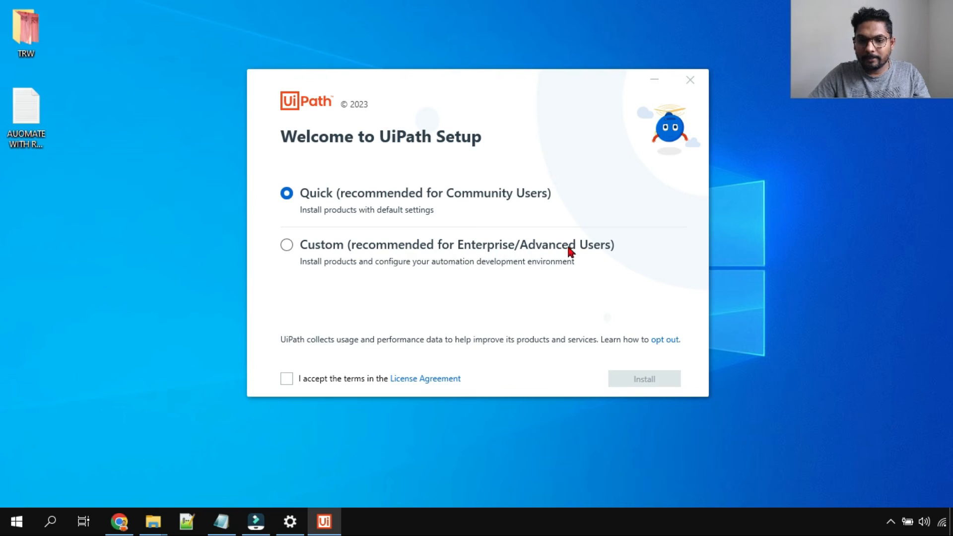
Choose the Custom setup with the license terms accepted, and continue to the package selection with the "Install for me only" mode.
left_click(287, 245)
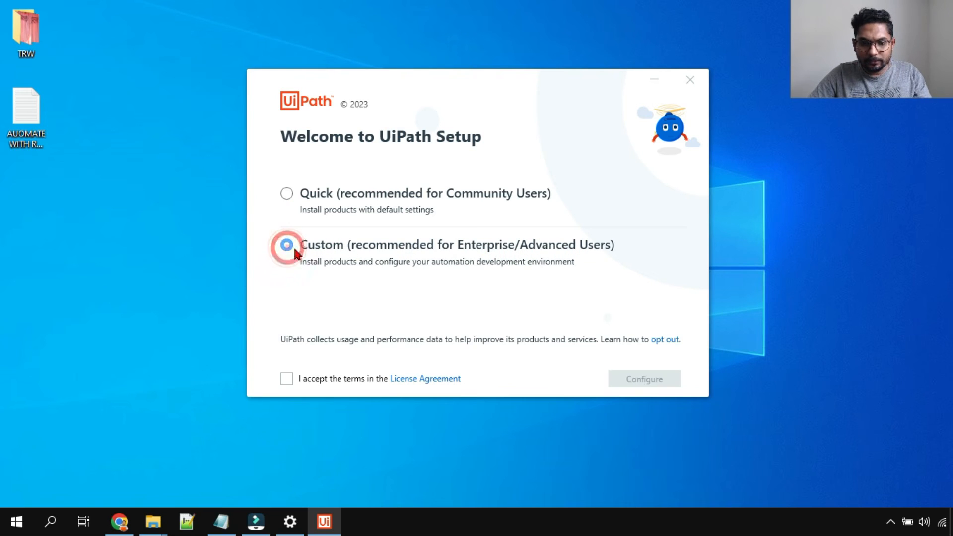
left_click(287, 379)
left_click(646, 379)
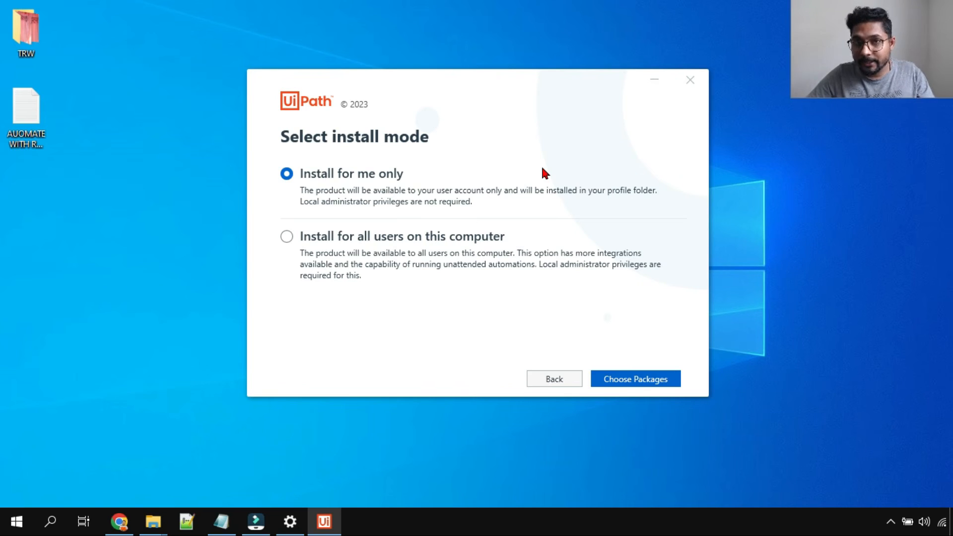
key("Return")
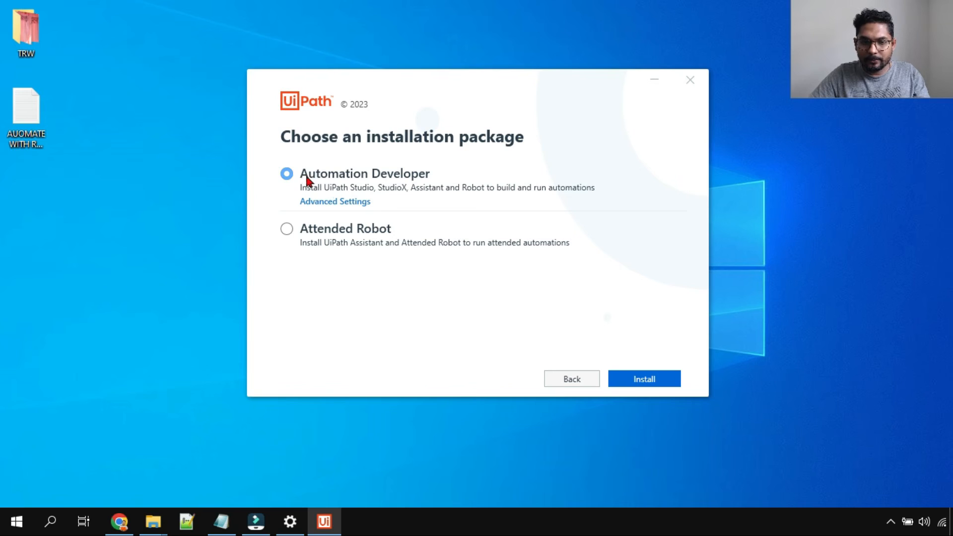
Install the Automation Developer package, closing Chrome and force-closing its remaining processes so the UiPath extension can be installed.
left_click(653, 379)
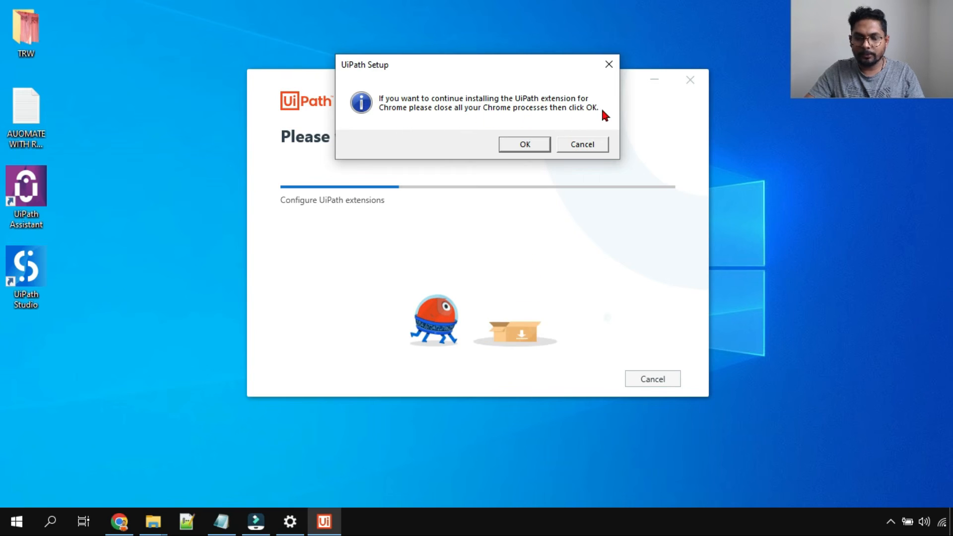
left_click(120, 522)
left_click_drag(706, 17, 485, 111)
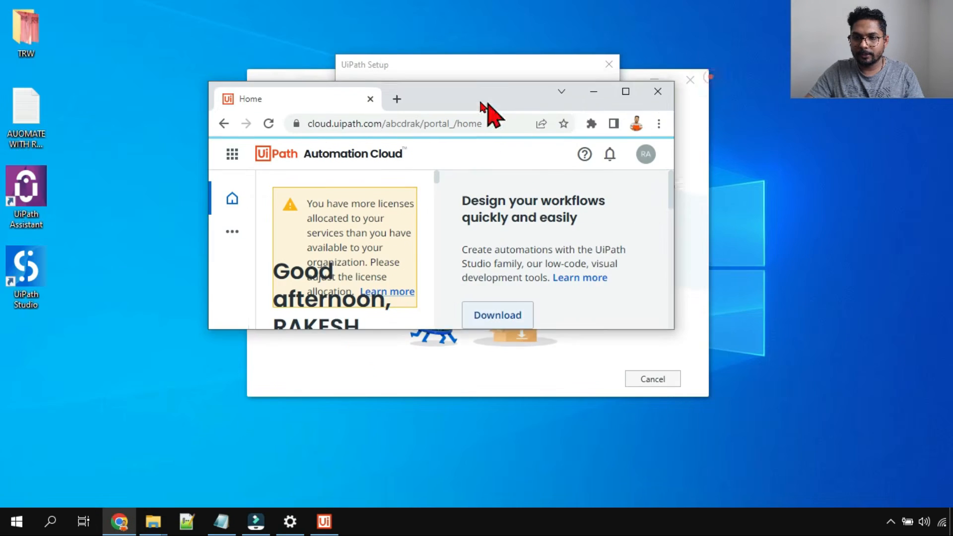
left_click(649, 87)
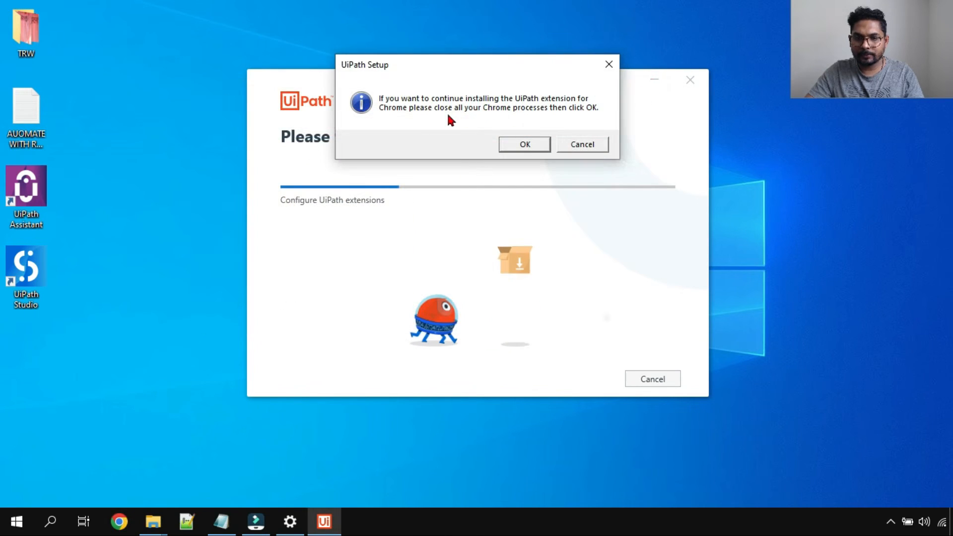
left_click(527, 144)
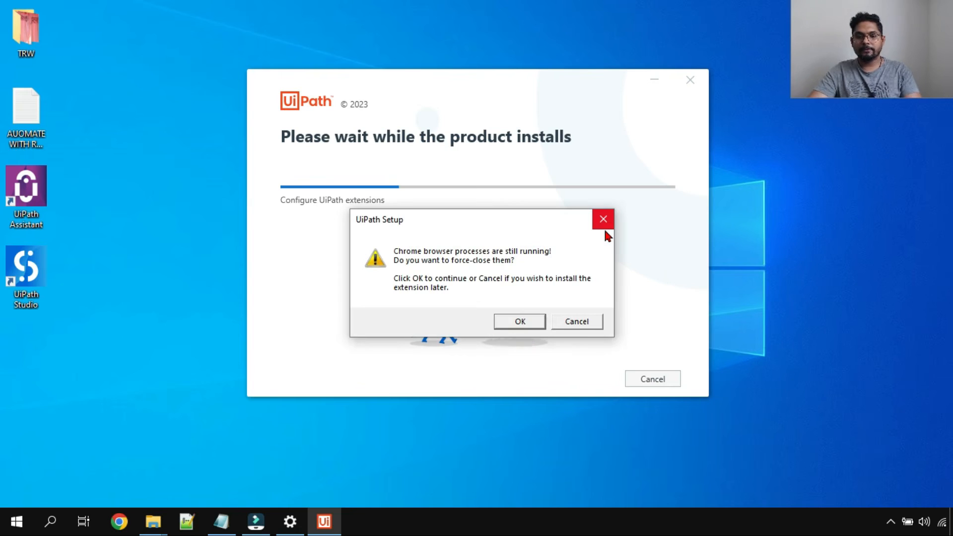
left_click(479, 230)
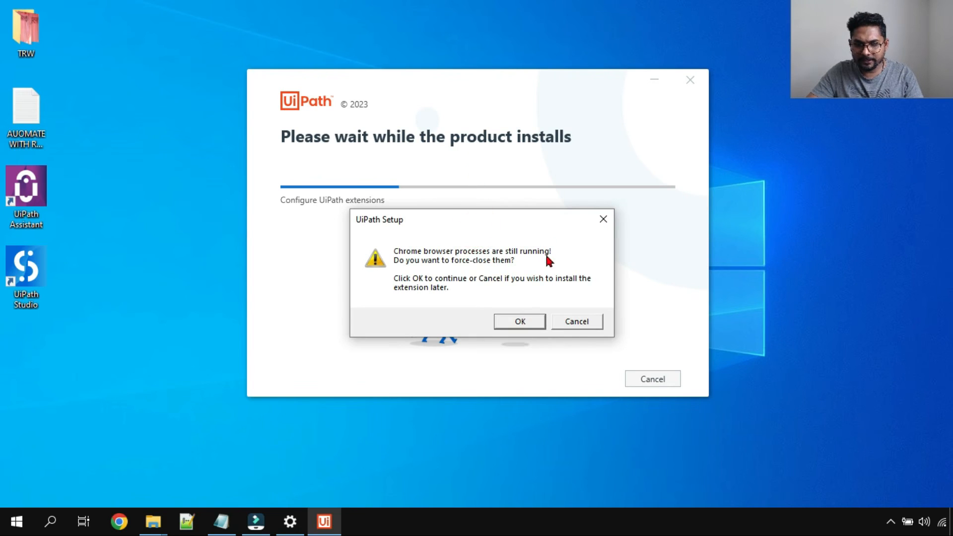
left_click(523, 322)
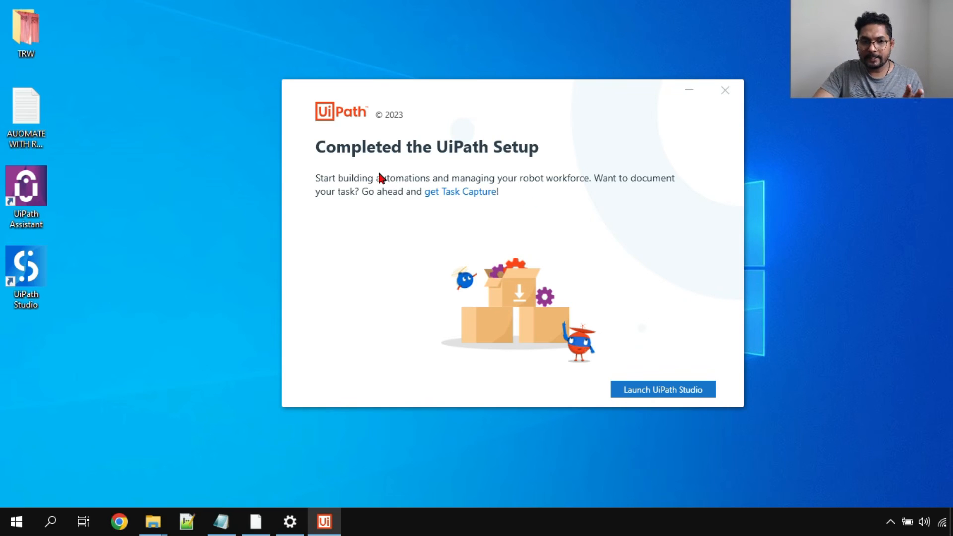
left_click(659, 395)
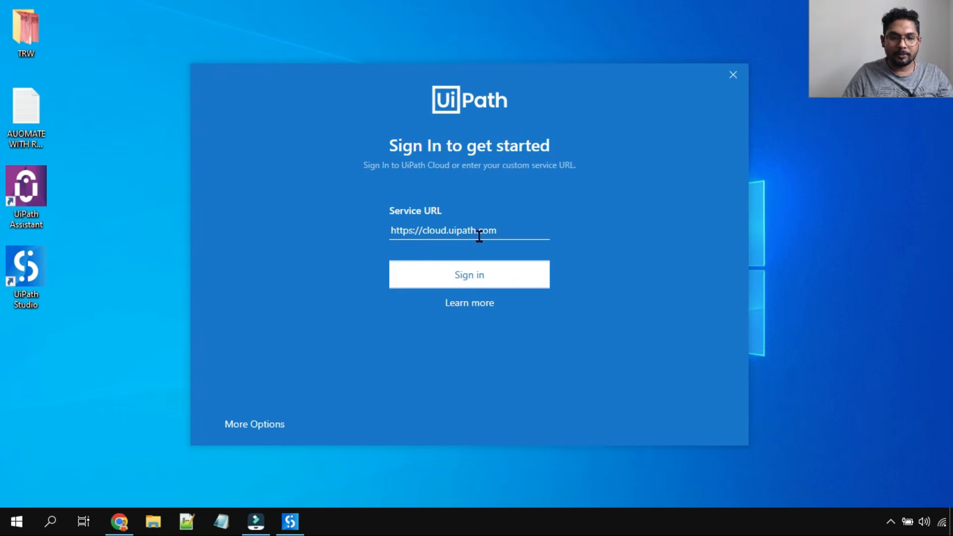
left_click(484, 275)
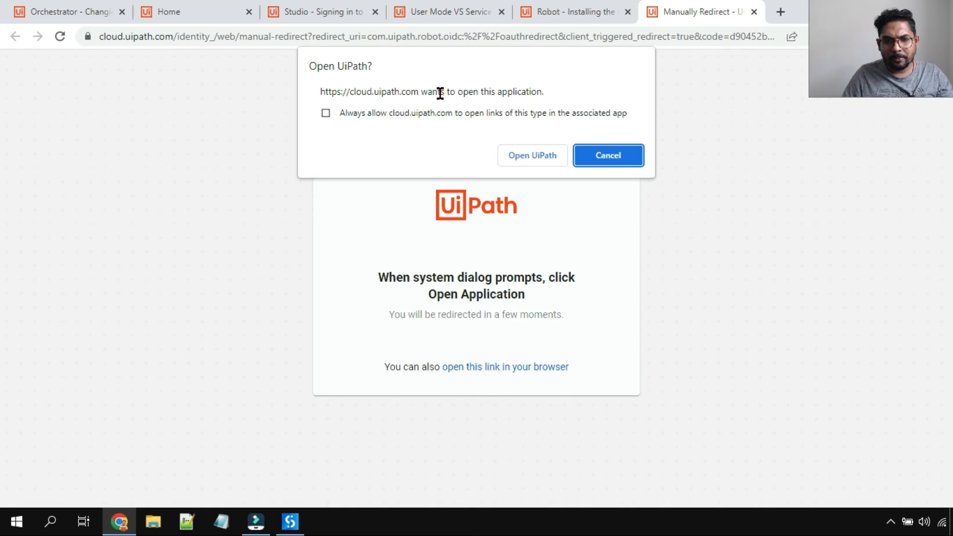
left_click(546, 159)
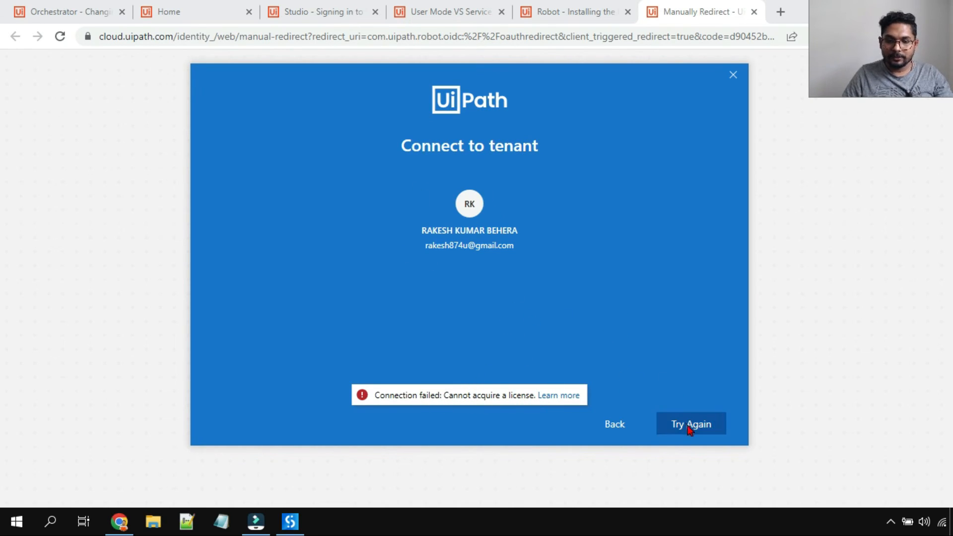
Go back to the licensing methods and choose Connect to Orchestrator instead of Sign in.
left_click(617, 430)
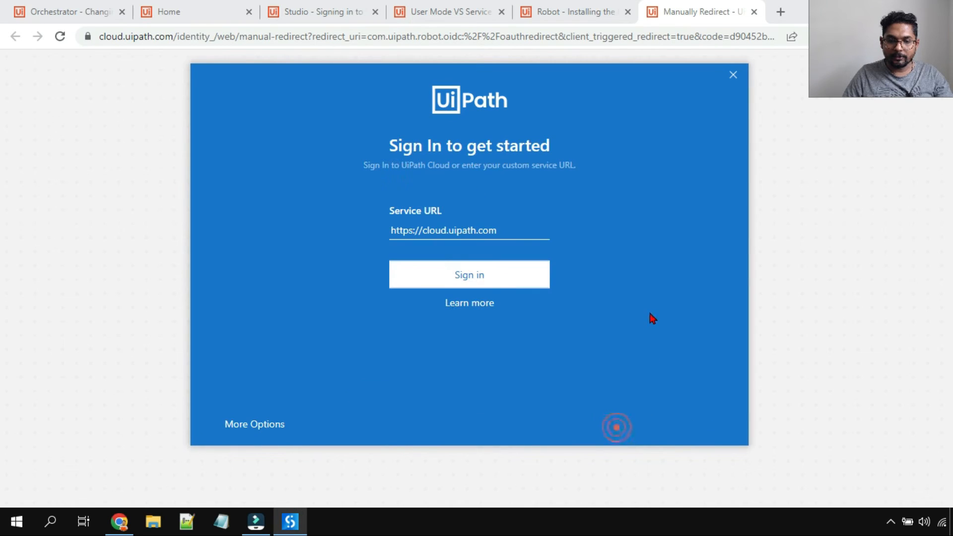
left_click(280, 430)
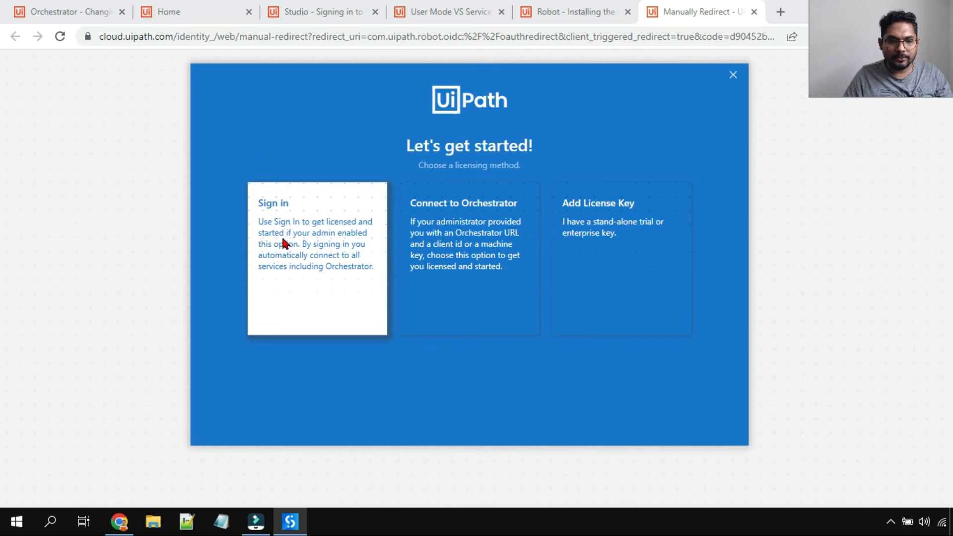
left_click(313, 242)
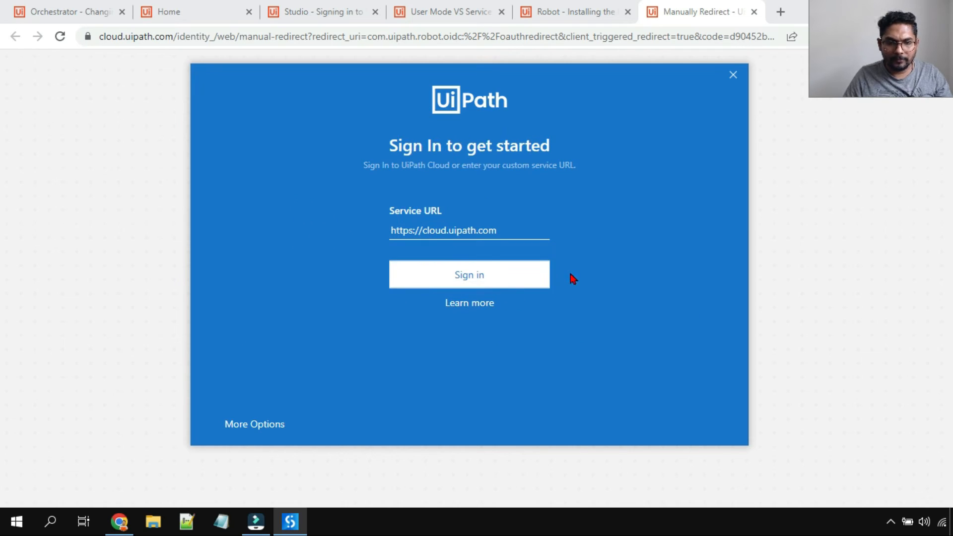
left_click(248, 425)
left_click(451, 240)
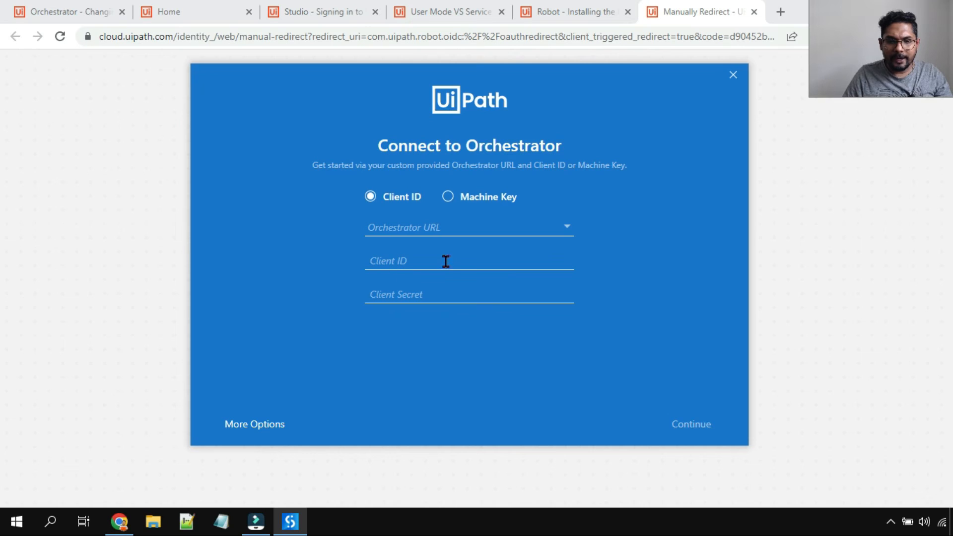
Switch to Chrome and open Orchestrator from the Automation Cloud home page.
left_click(96, 99)
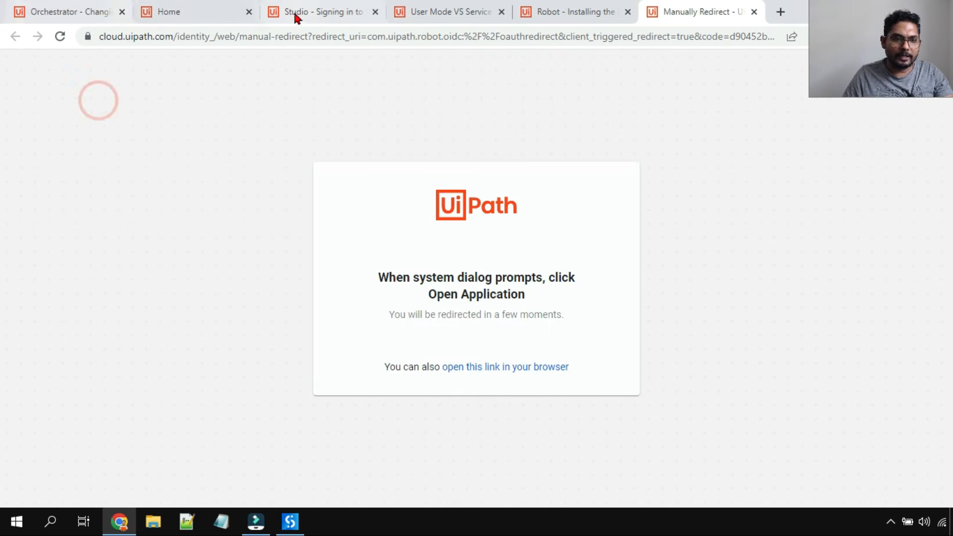
left_click(181, 14)
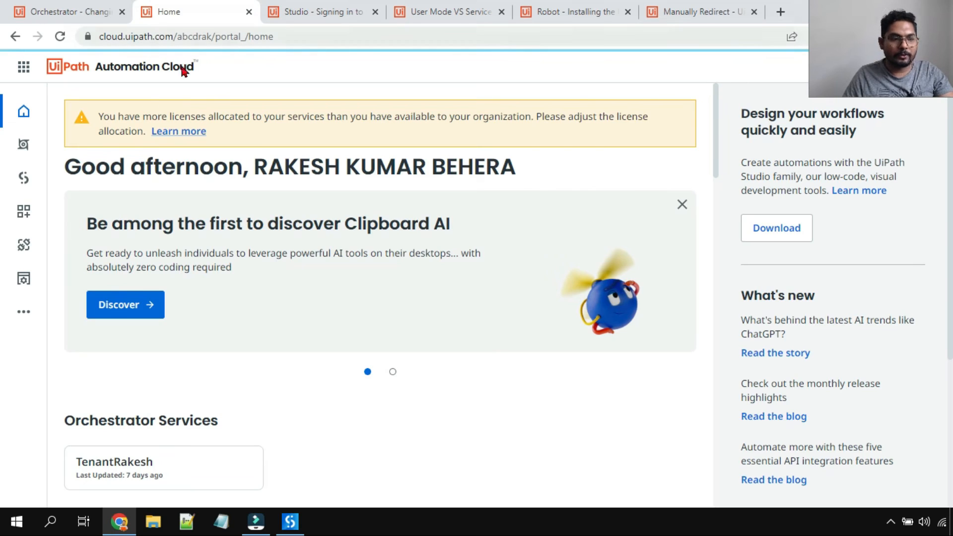
left_click(24, 145)
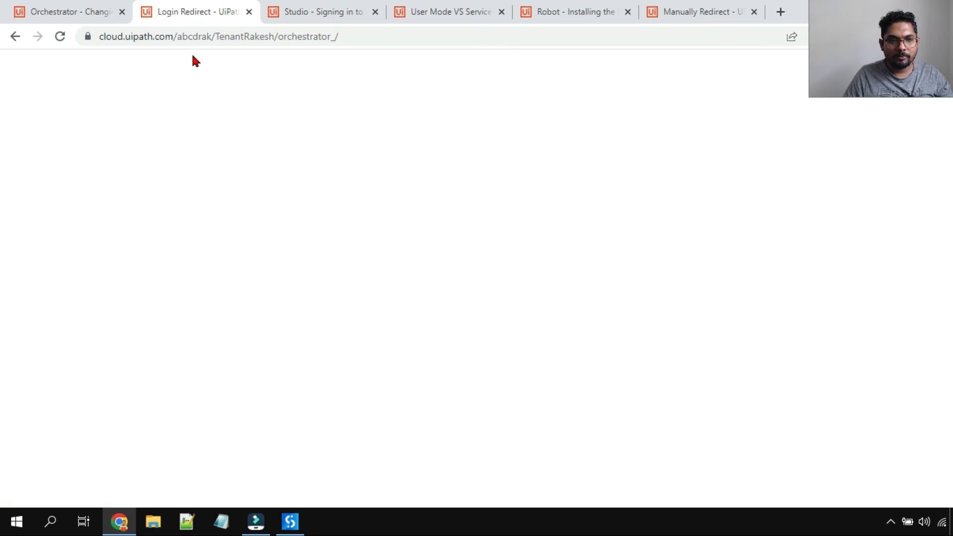
left_click_drag(337, 39, 121, 50)
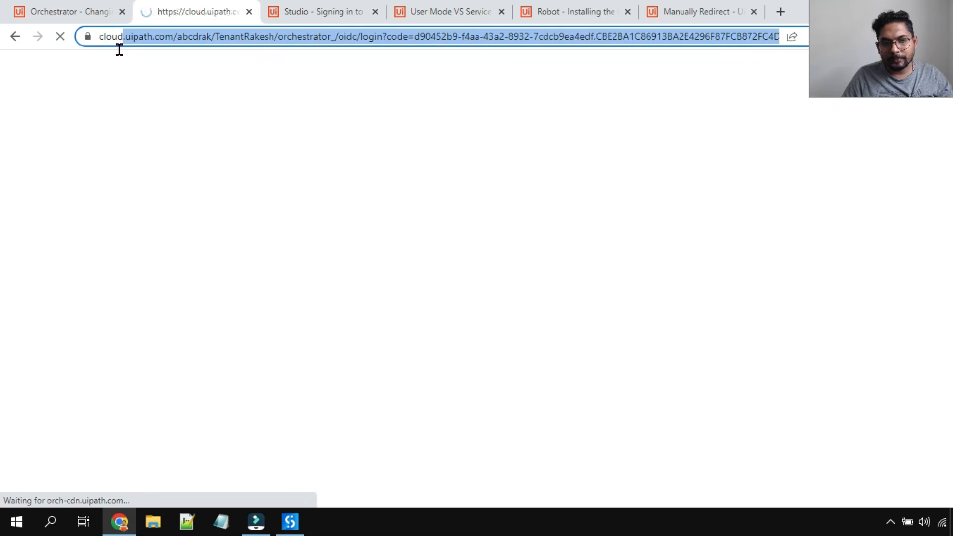
left_click(348, 36)
left_click_drag(365, 36, 371, 36)
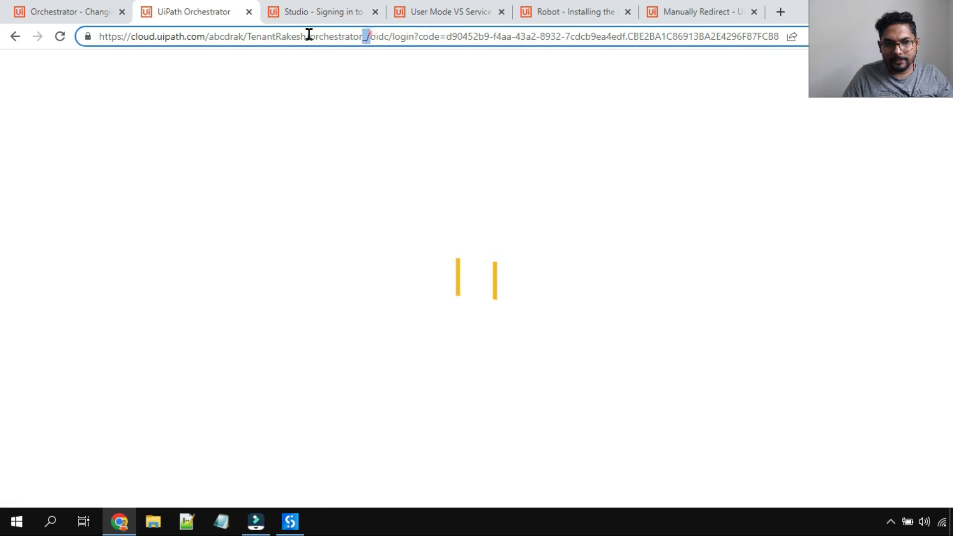
left_click_drag(309, 34, 99, 38)
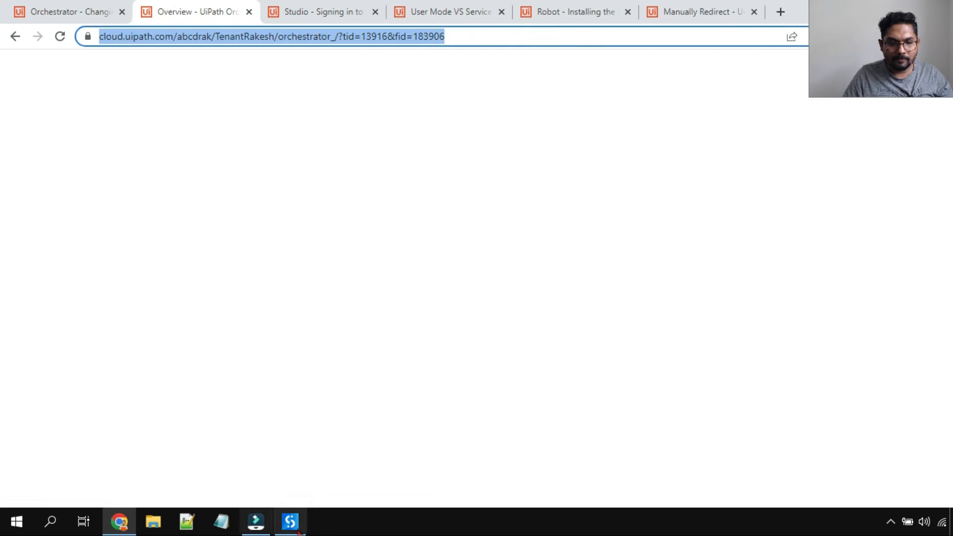
left_click(298, 530)
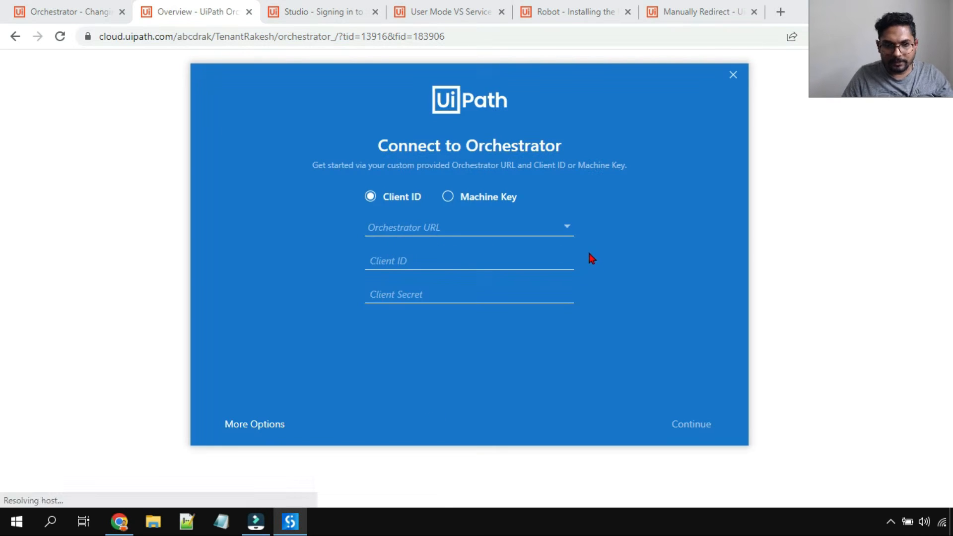
left_click(567, 228)
key("alt+Tab")
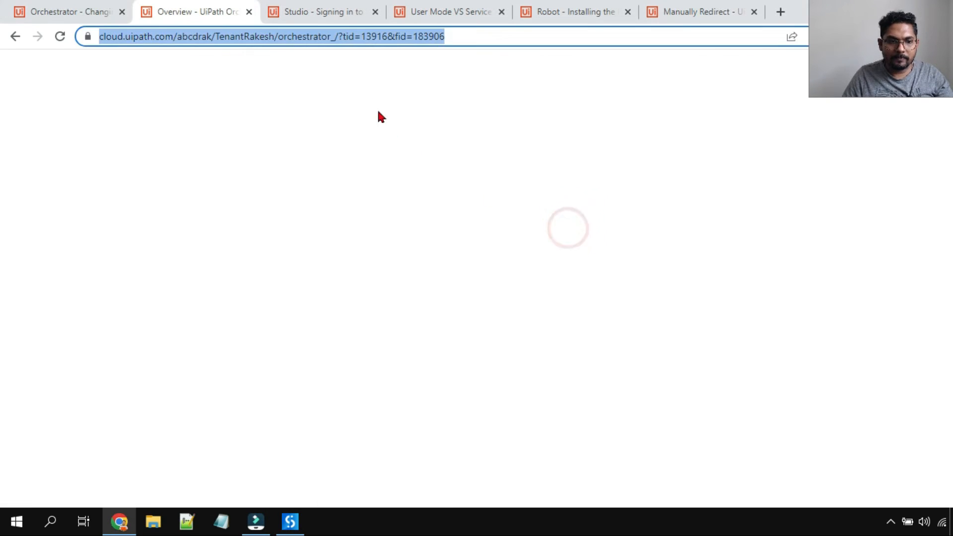
Copy the tenant's Orchestrator address up to "orchestrator_/" and enter it as the Orchestrator URL in Studio's Connect to Orchestrator form.
left_click(344, 37)
left_click_drag(370, 37, 94, 58)
key("alt+Tab")
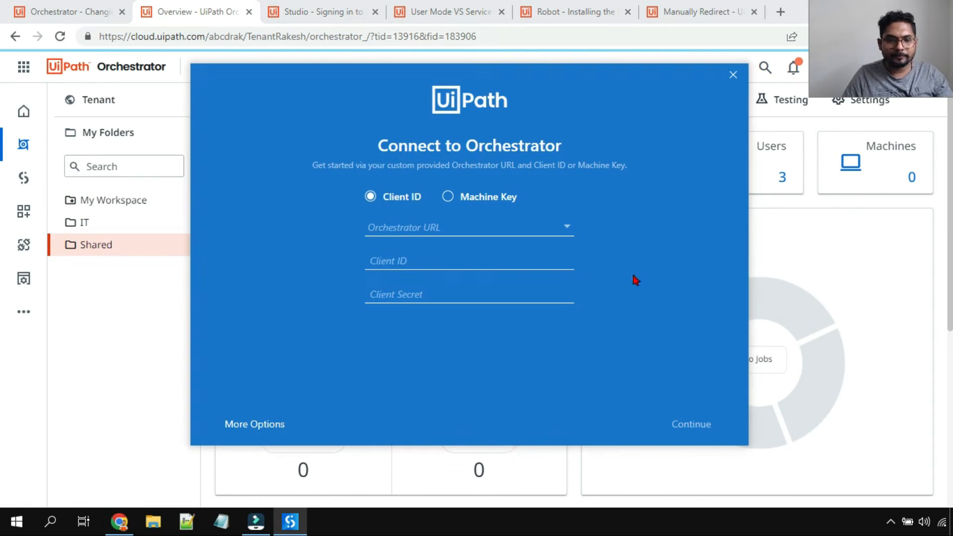
left_click(434, 226)
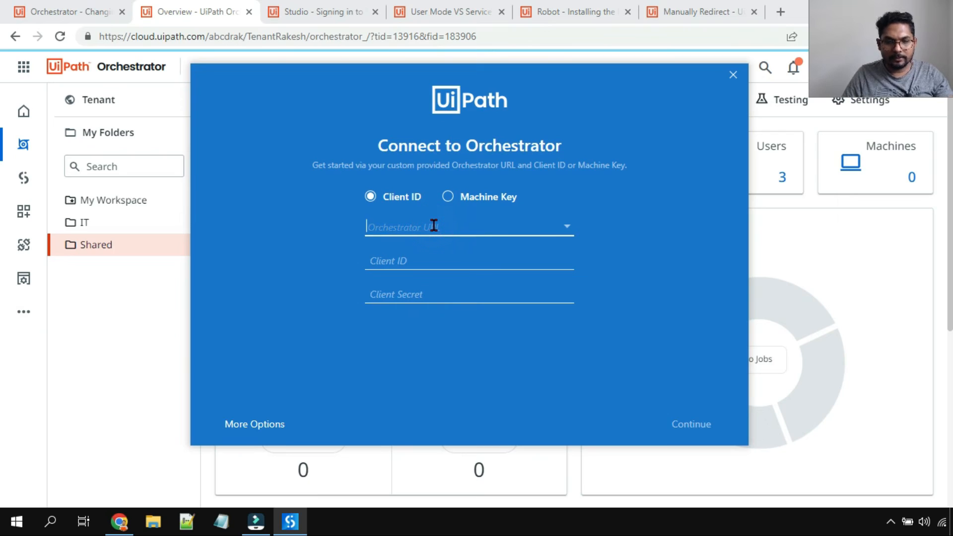
key("ctrl+v")
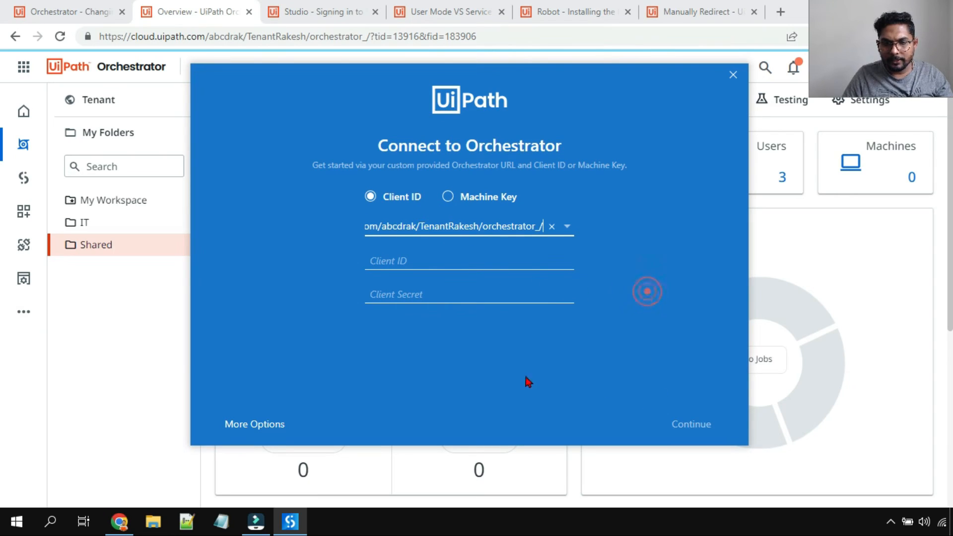
Return to Orchestrator in Chrome, open the tenant's Machines list and review the machine types available for adding.
left_click(409, 260)
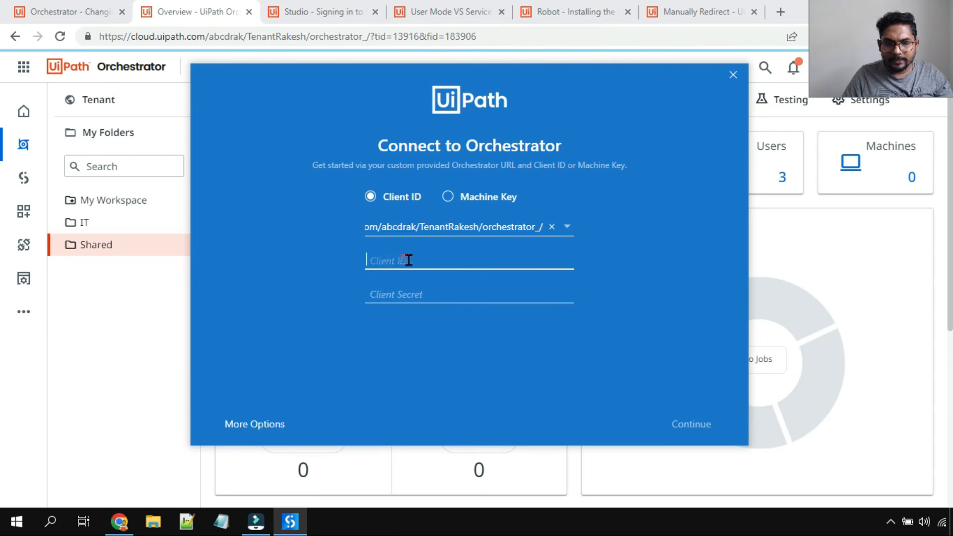
left_click(132, 368)
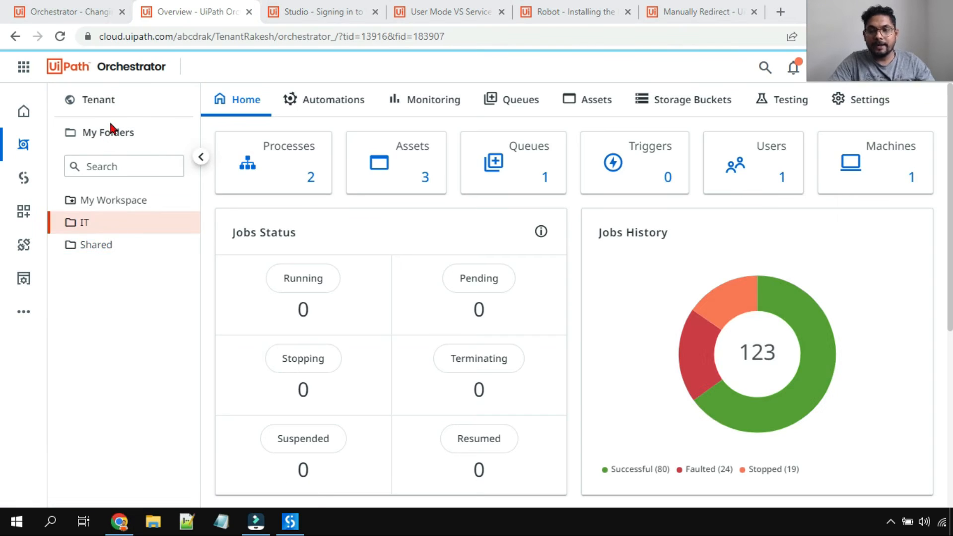
left_click(107, 107)
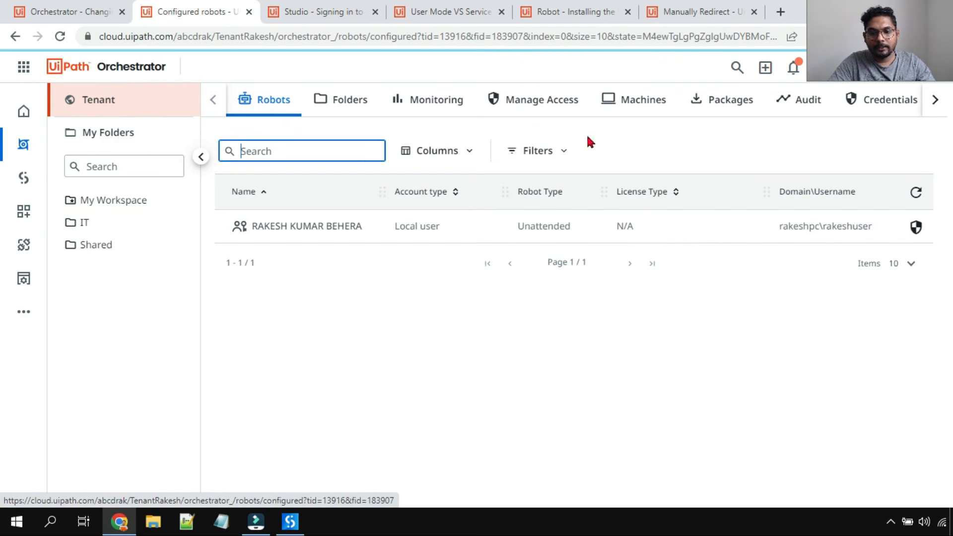
left_click(637, 109)
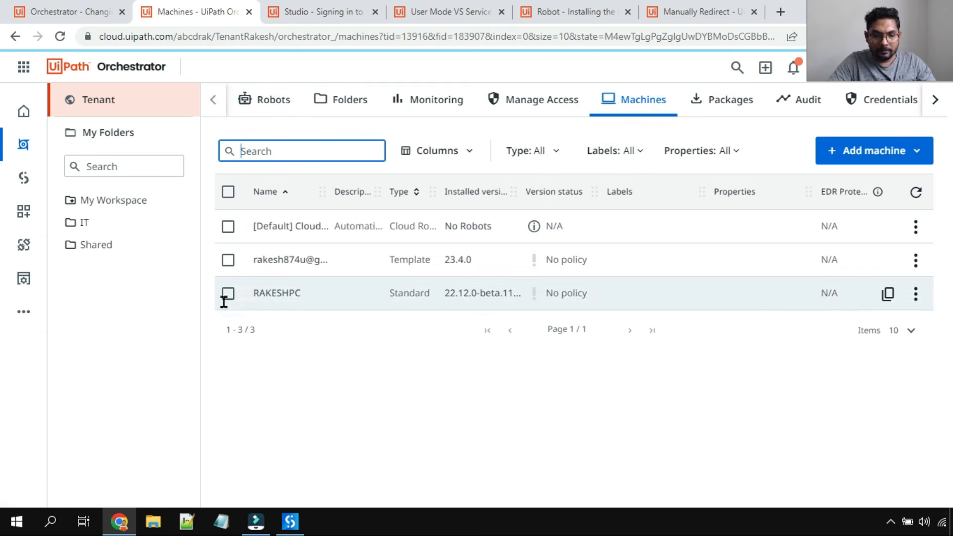
double_click(280, 293)
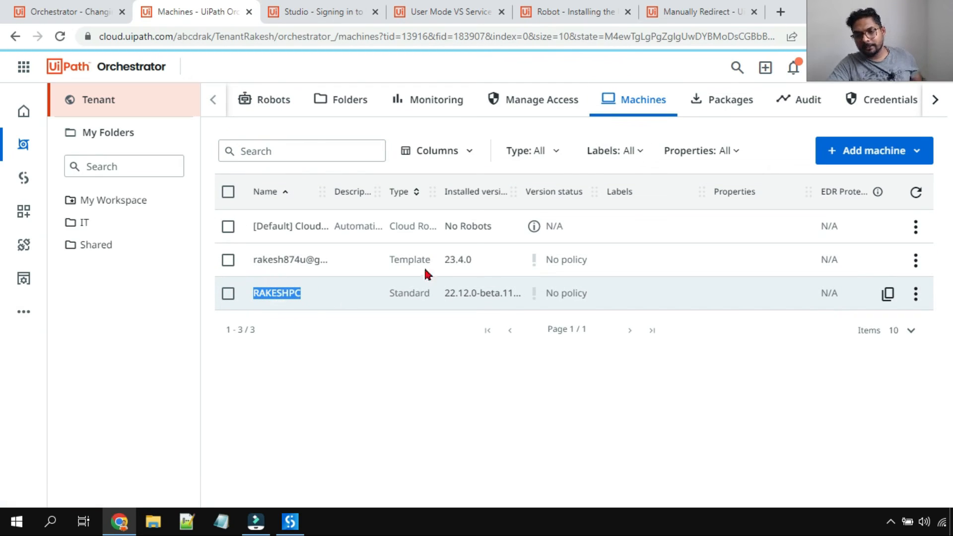
left_click(914, 151)
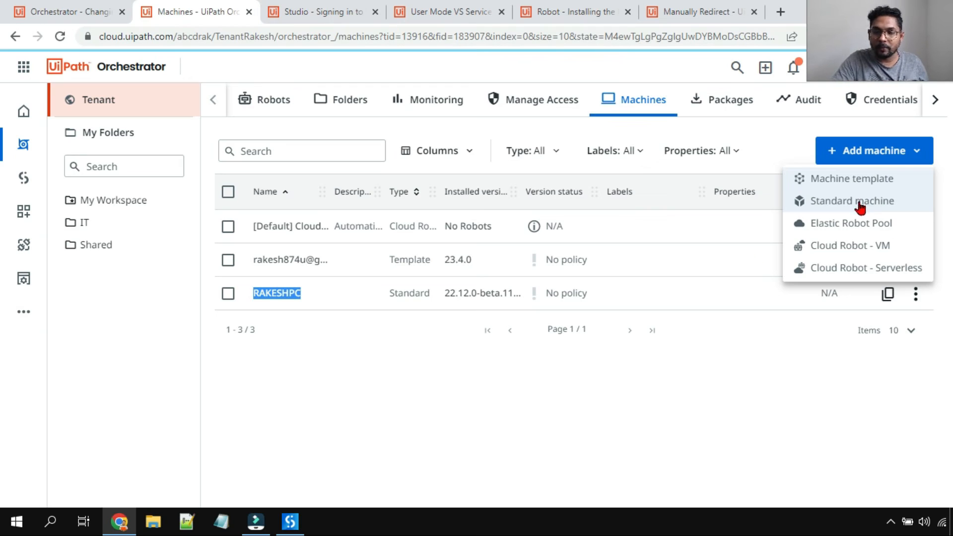
left_click(502, 376)
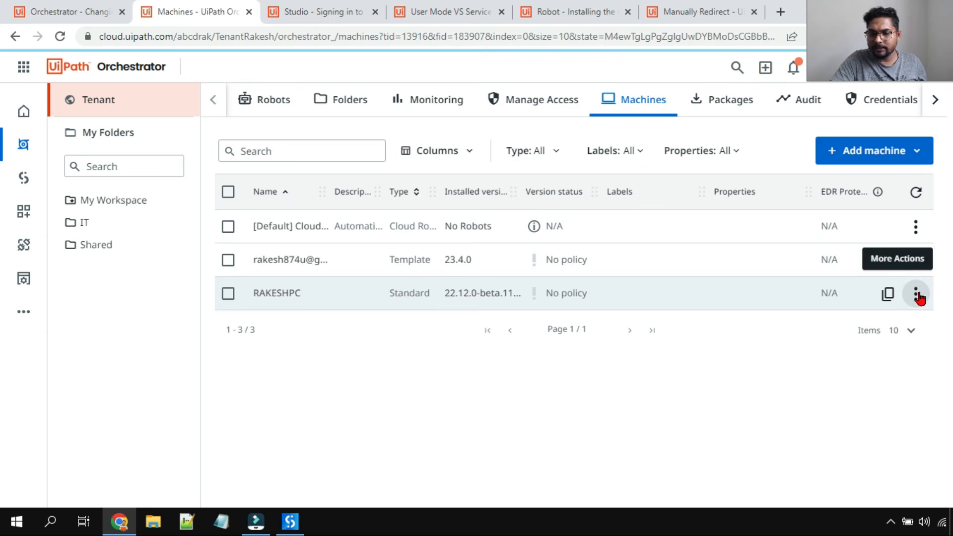
Open the Standard machine for editing in Orchestrator, copy its Client ID and paste it as the Client ID in Studio's Connect to Orchestrator form.
left_click(914, 298)
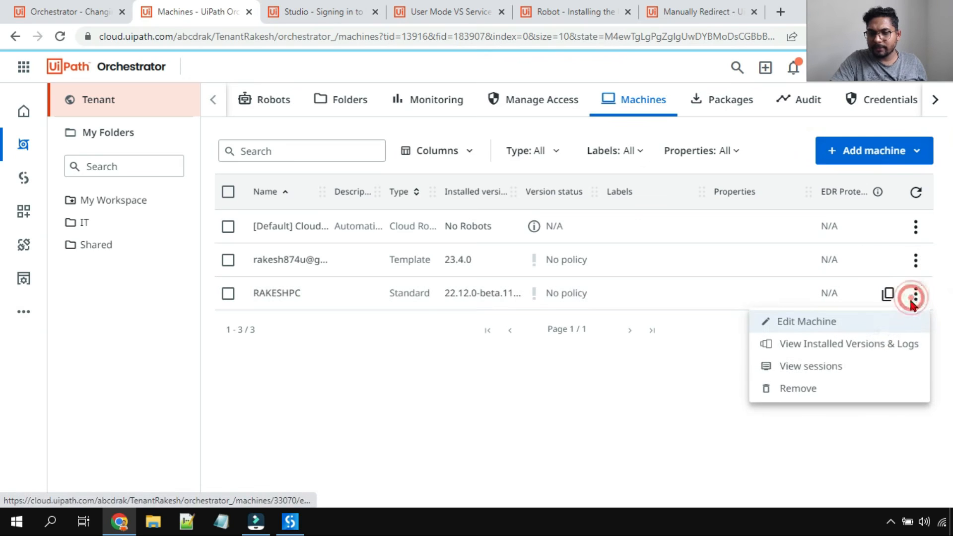
left_click(809, 325)
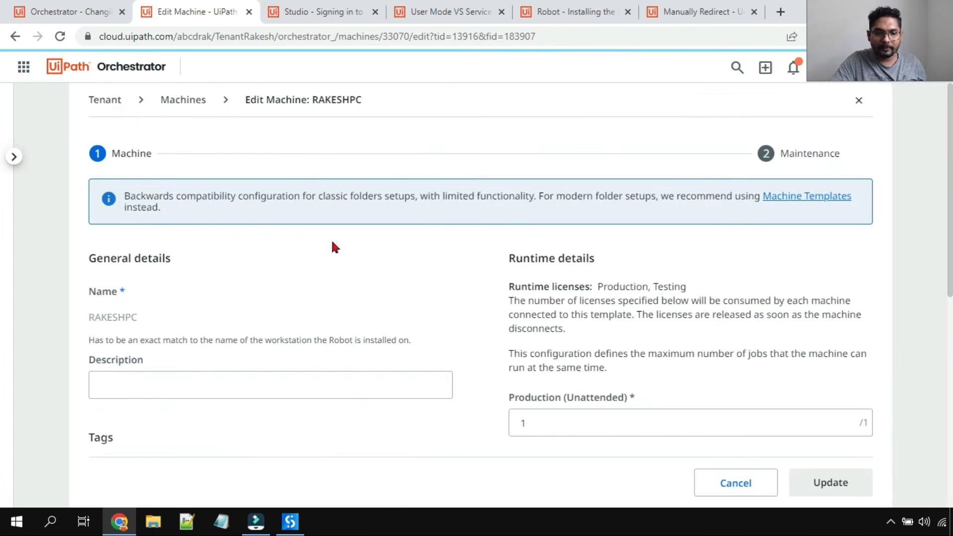
scroll(332, 239, "down", 9)
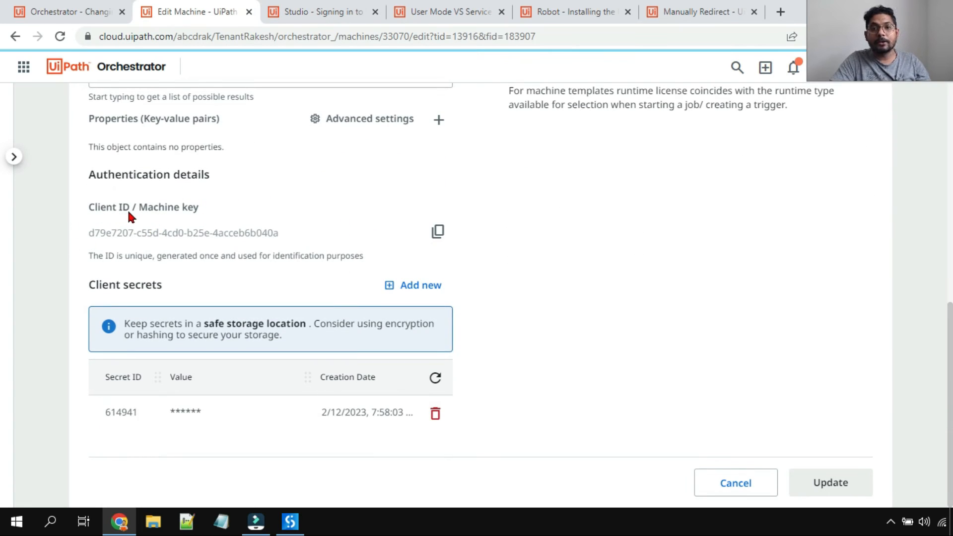
left_click(438, 232)
left_click(290, 521)
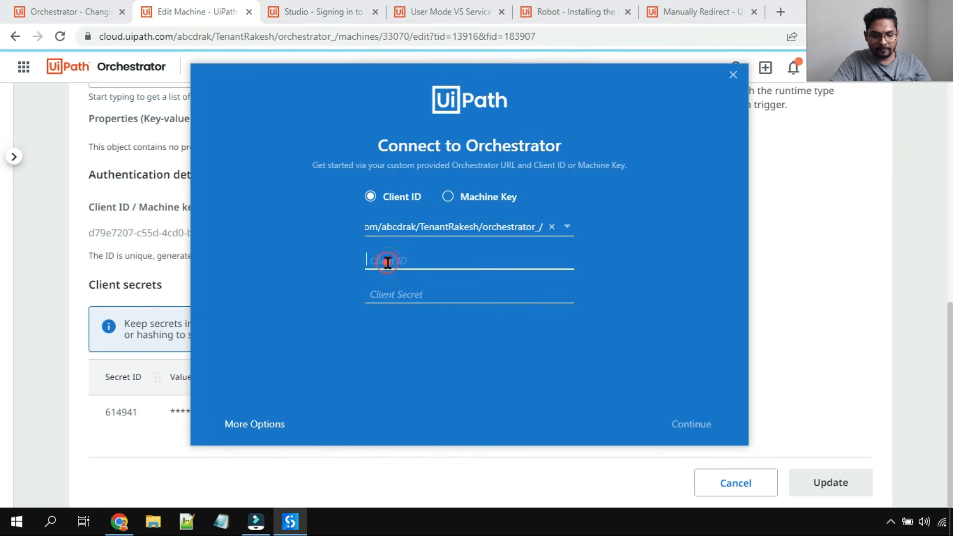
key("ctrl+v")
Return to the machine's authentication details in Chrome, delete its existing client secret and generate a new one.
left_click(88, 436)
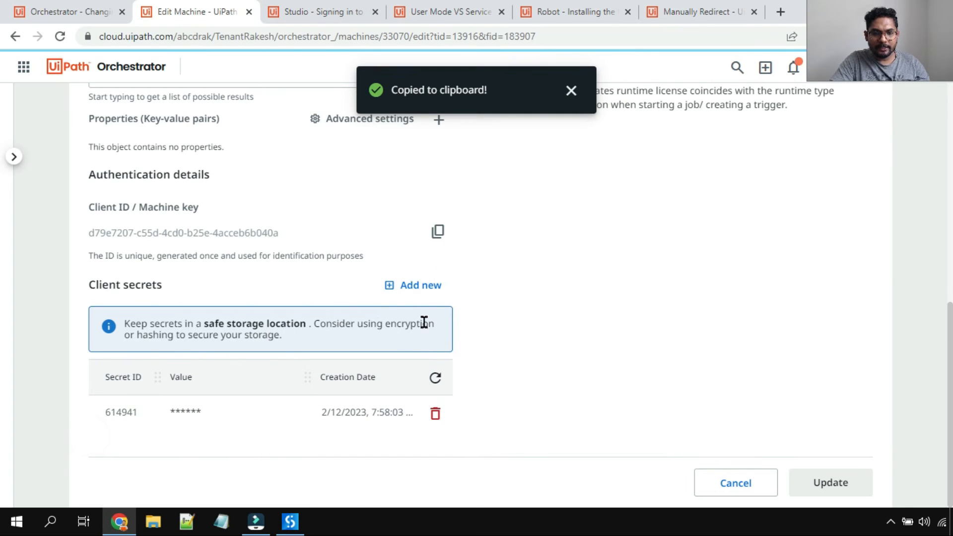
left_click(435, 417)
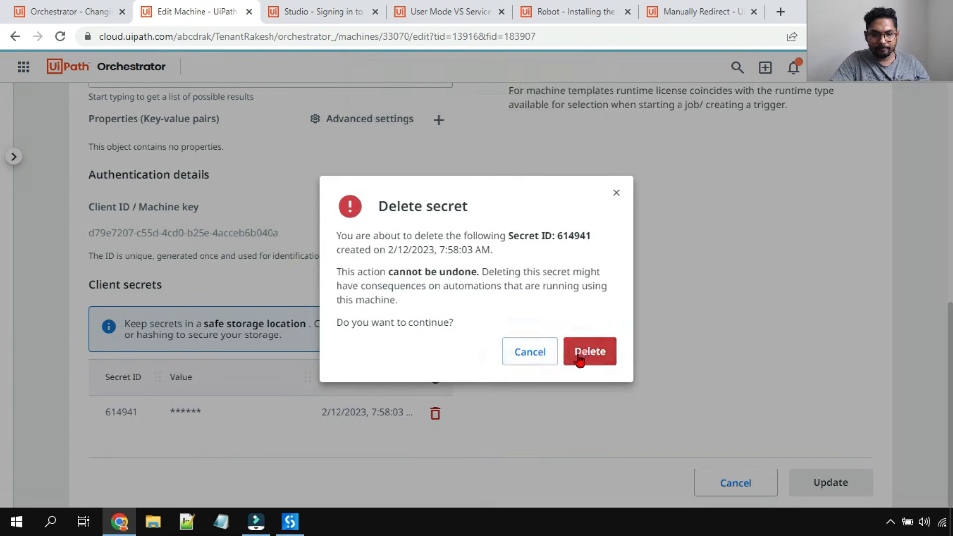
left_click(583, 358)
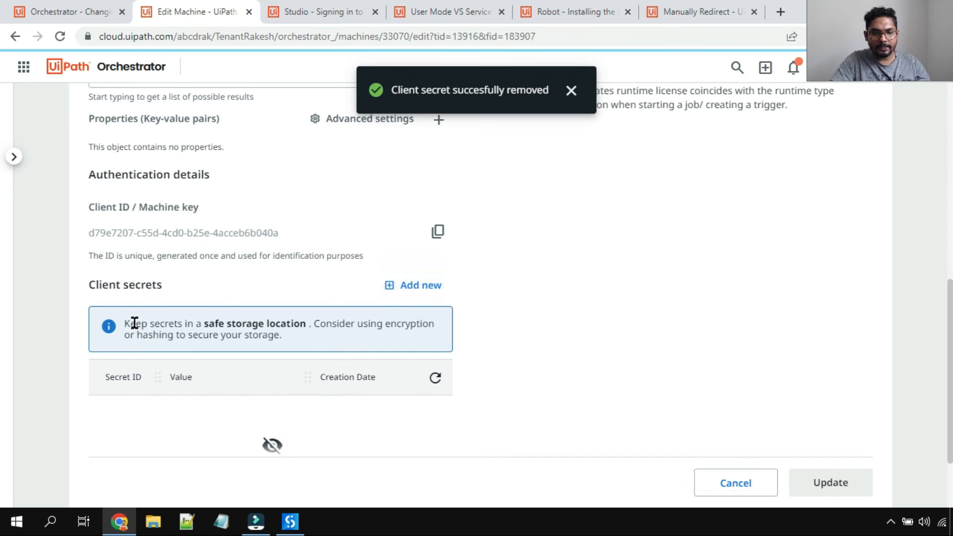
left_click(439, 294)
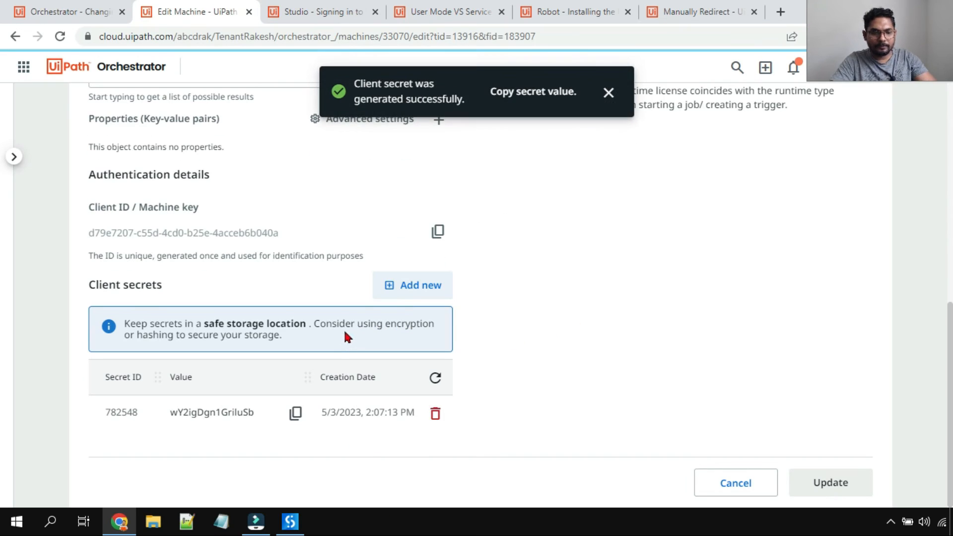
Copy the new client secret into the Client Secret field of Studio's Connect to Orchestrator form and continue with the connection.
left_click(297, 413)
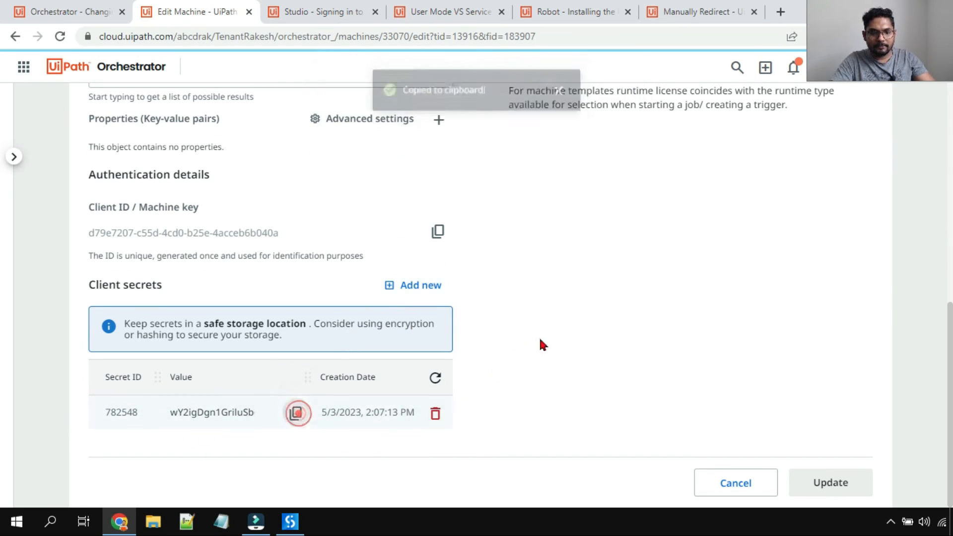
key("alt+Tab")
left_click(396, 287)
key("ctrl+v")
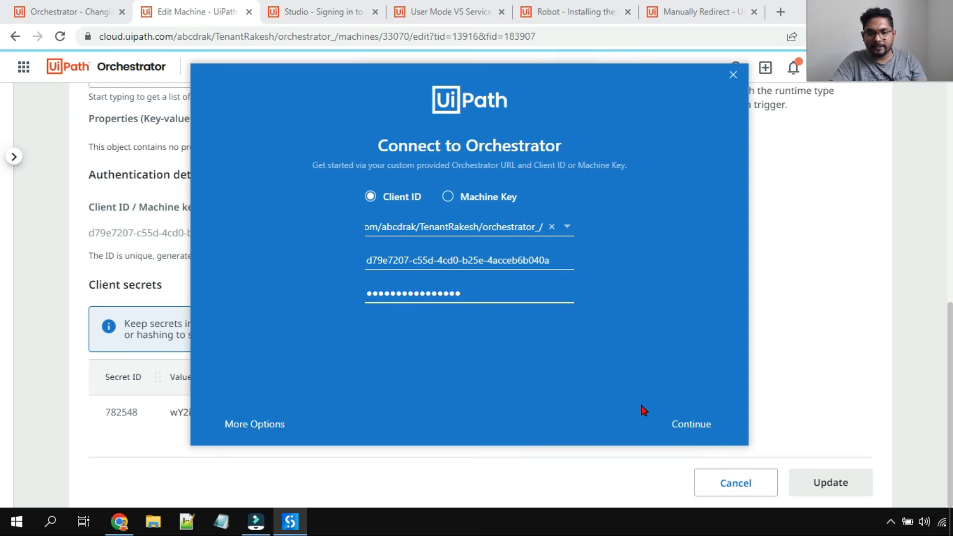
left_click(695, 424)
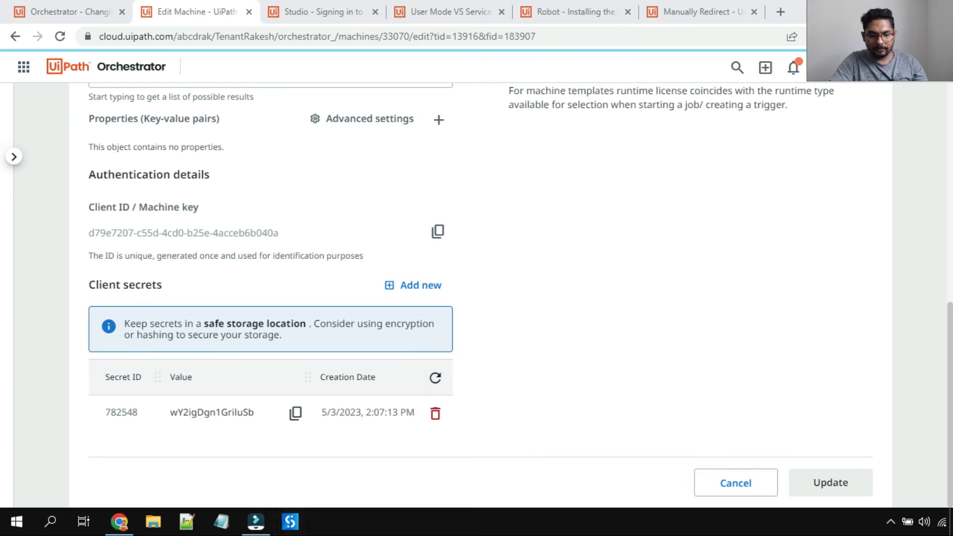
Start UiPath Studio and dismiss the Welcome to Studio window once it has loaded.
left_click(296, 529)
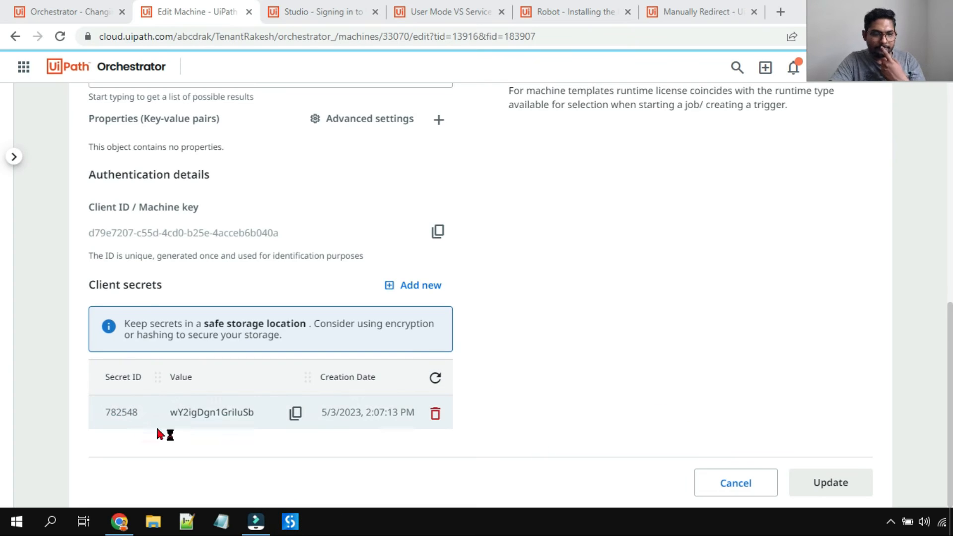
left_click(295, 412)
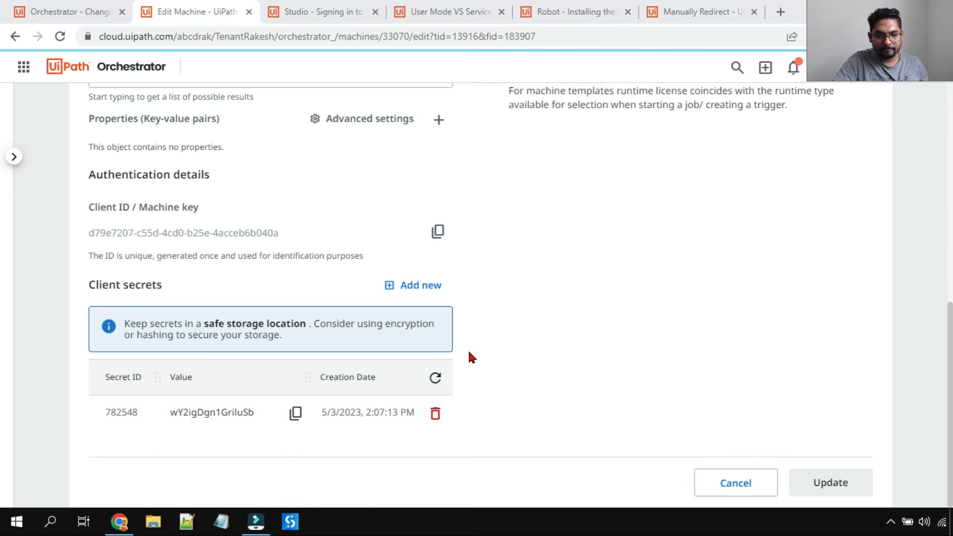
left_click(891, 521)
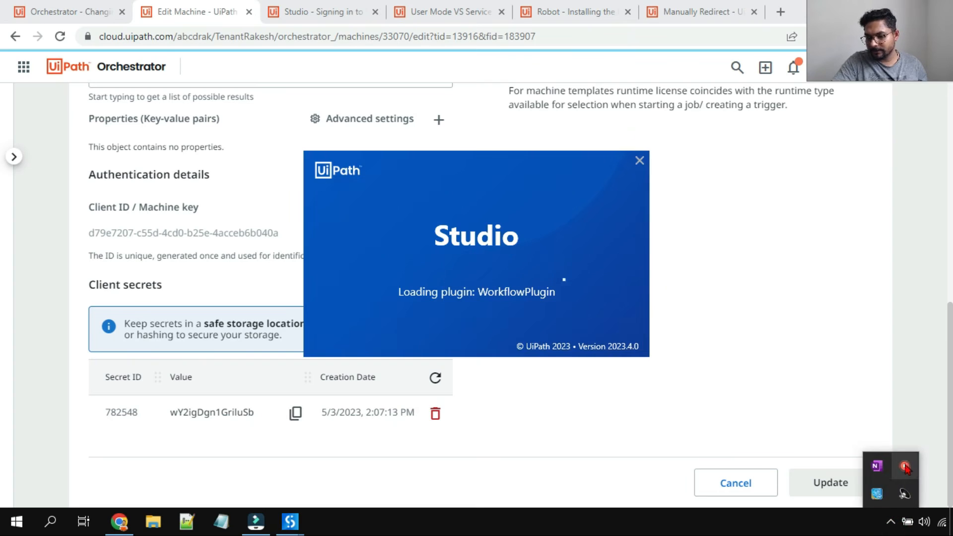
left_click(353, 316)
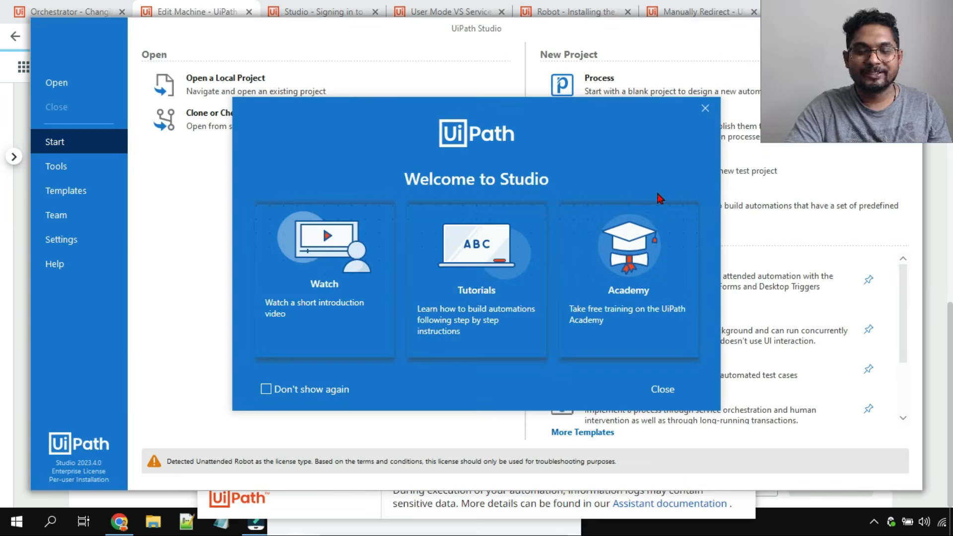
left_click(399, 42)
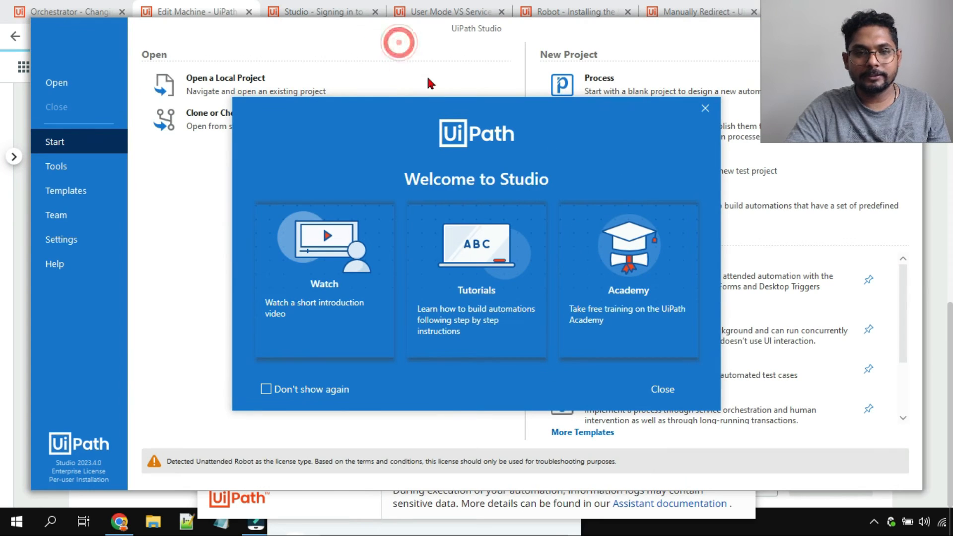
left_click(706, 108)
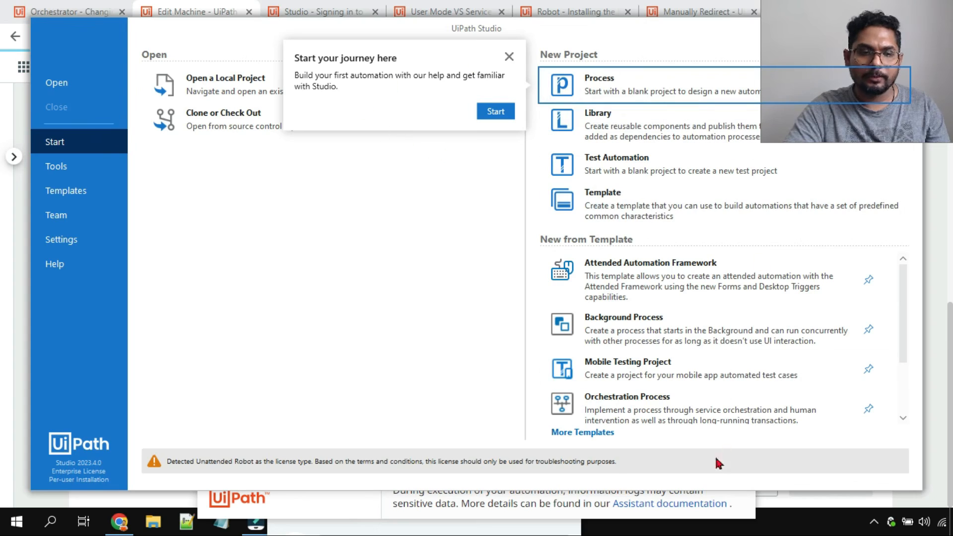
Bring up UiPath Assistant's Preferences, review the Orchestrator connection and license status, and check the Assistant version in the Help information.
left_click(755, 526)
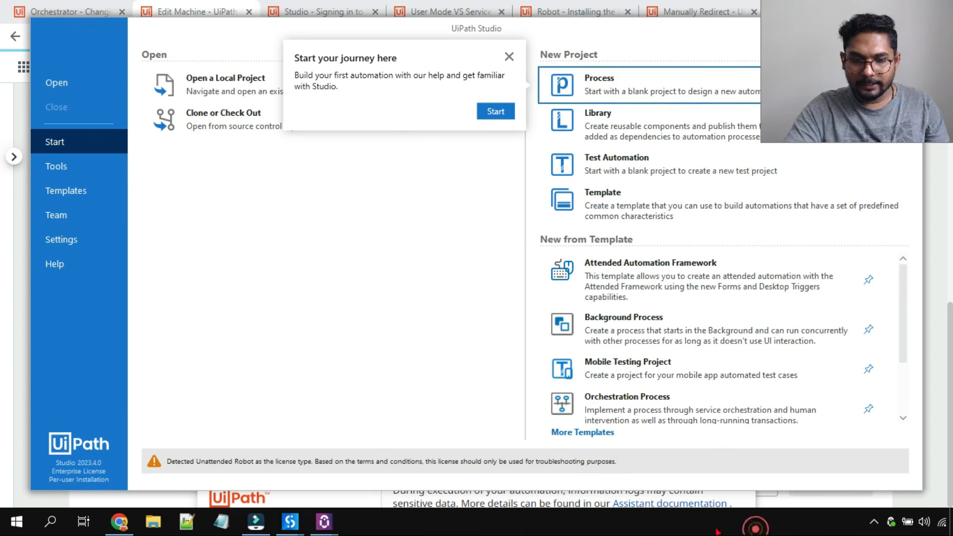
left_click(324, 522)
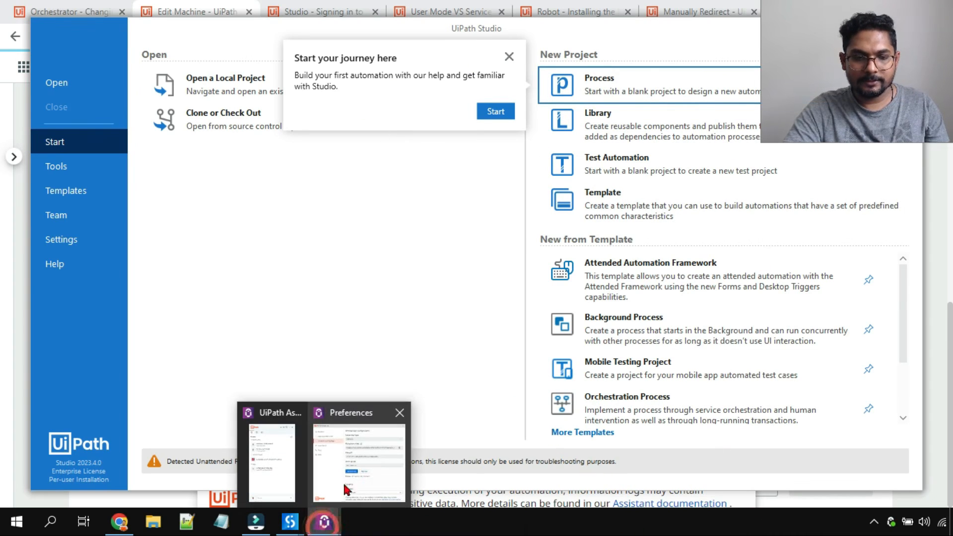
left_click(353, 474)
left_click(519, 62)
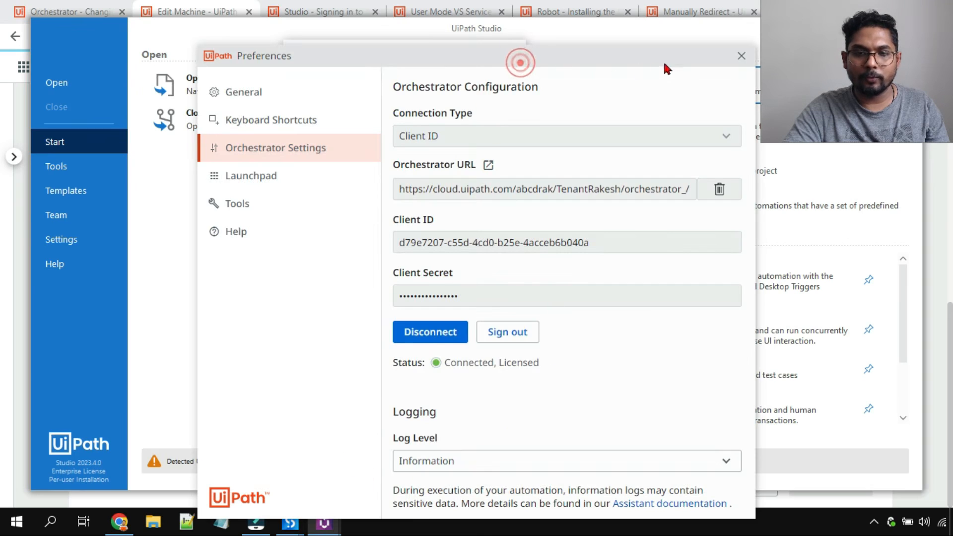
left_click_drag(647, 62, 705, 38)
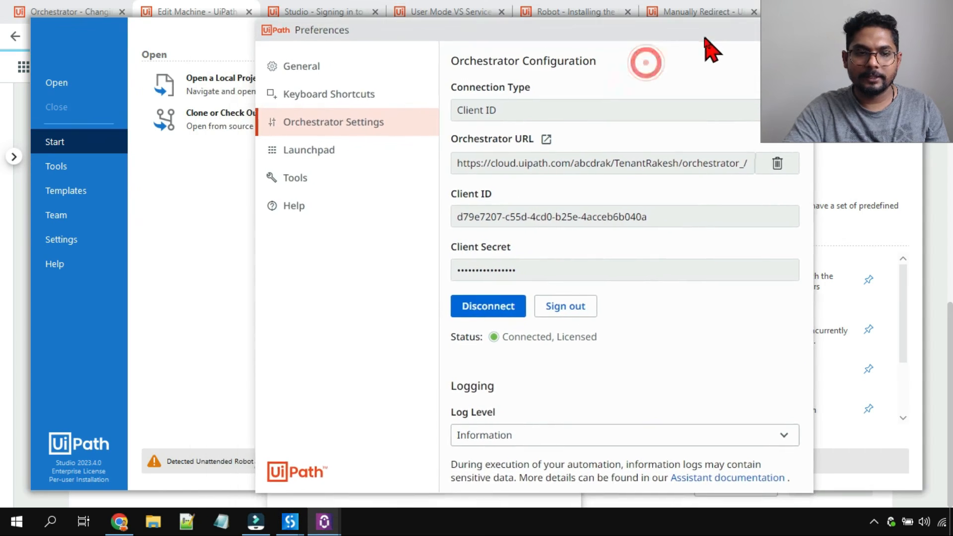
left_click_drag(645, 31, 564, 33)
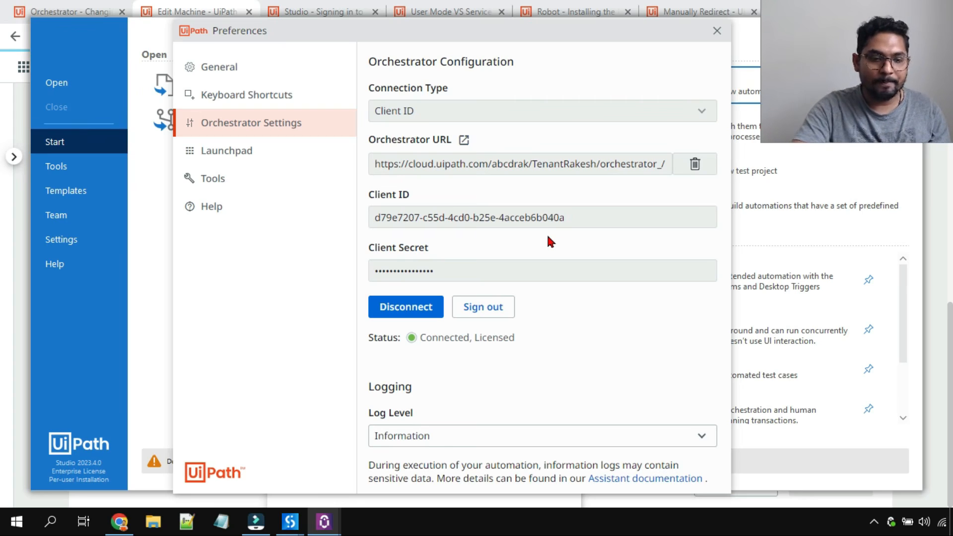
left_click(211, 208)
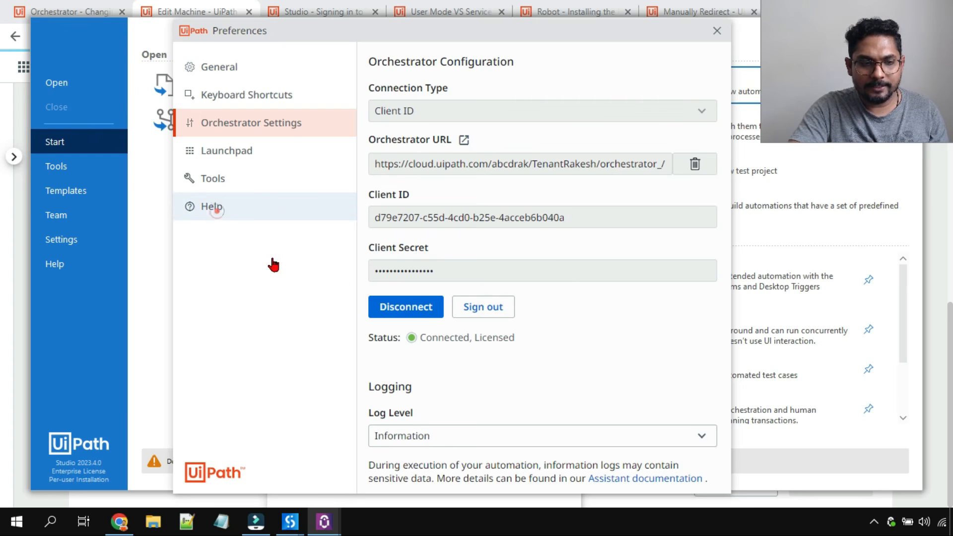
mouse_move(485, 365)
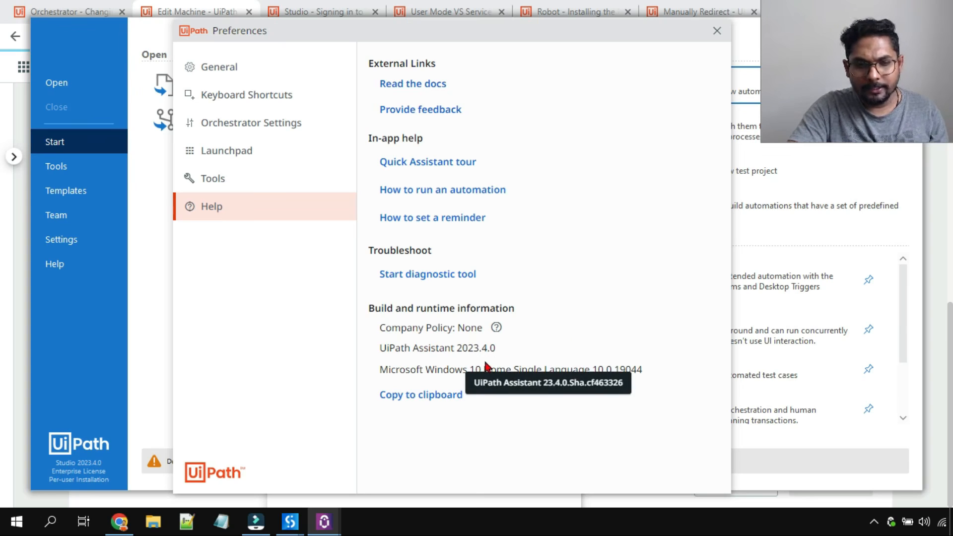